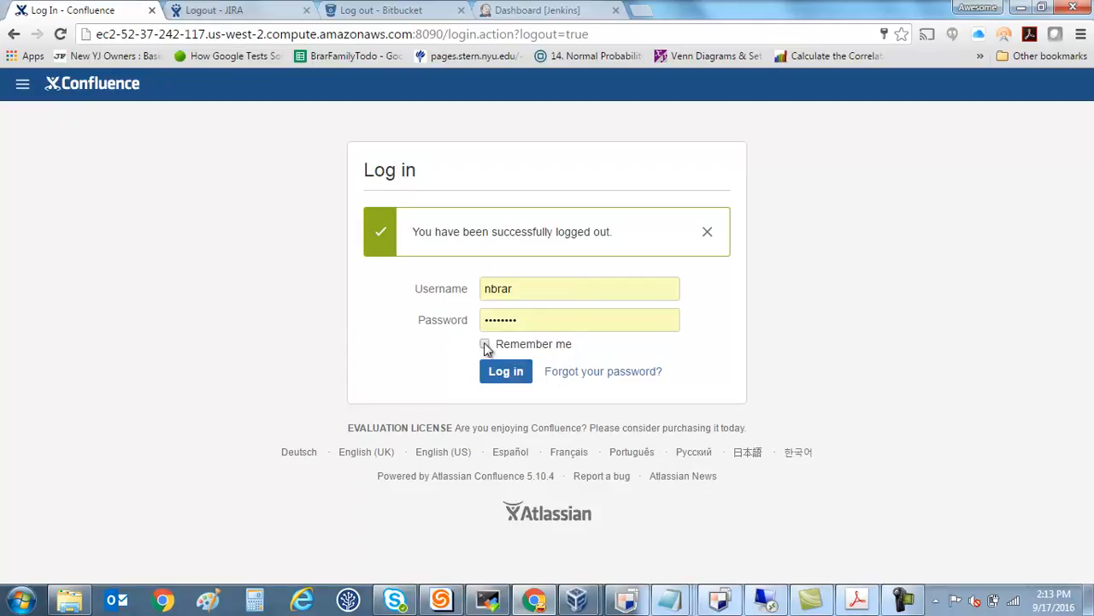
Log in with the prefilled credentials and open the TestSpace space, dismissing the feedback survey.
left_click(505, 371)
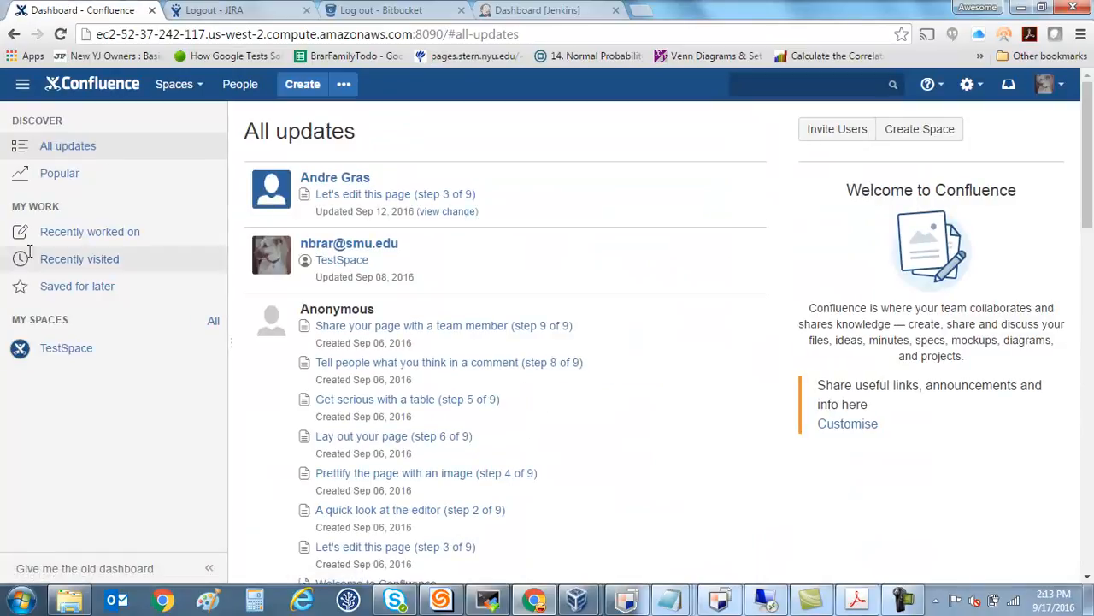
left_click(201, 89)
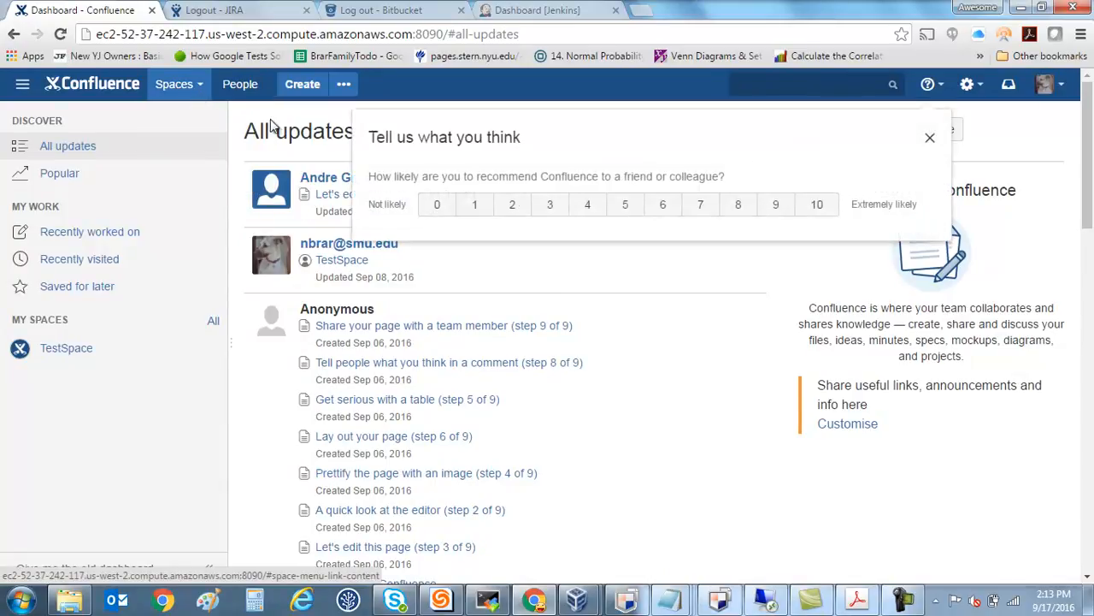
left_click(932, 142)
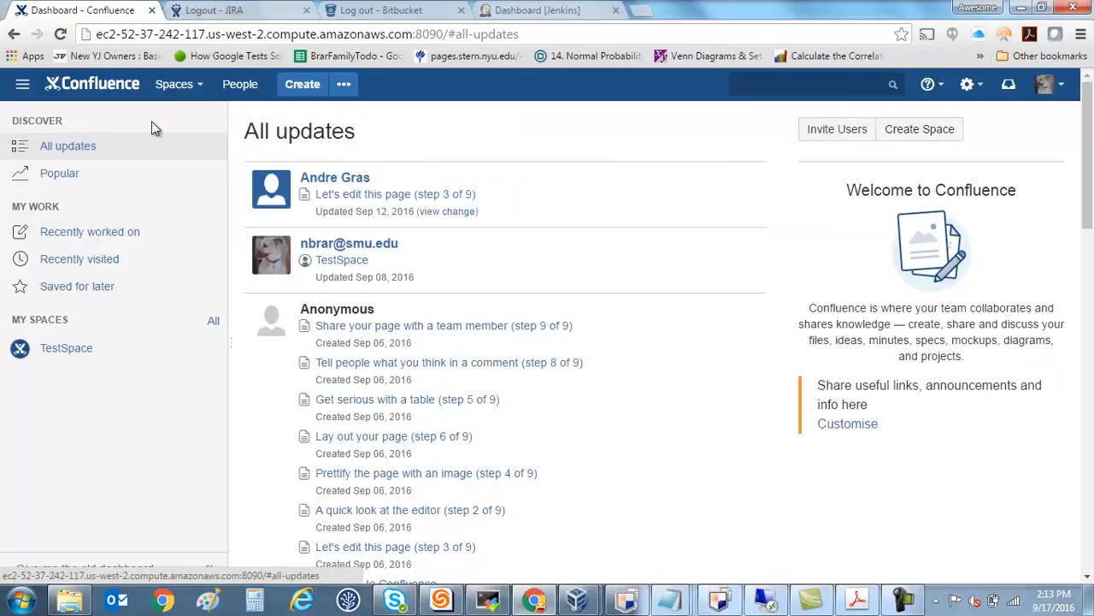
left_click(202, 89)
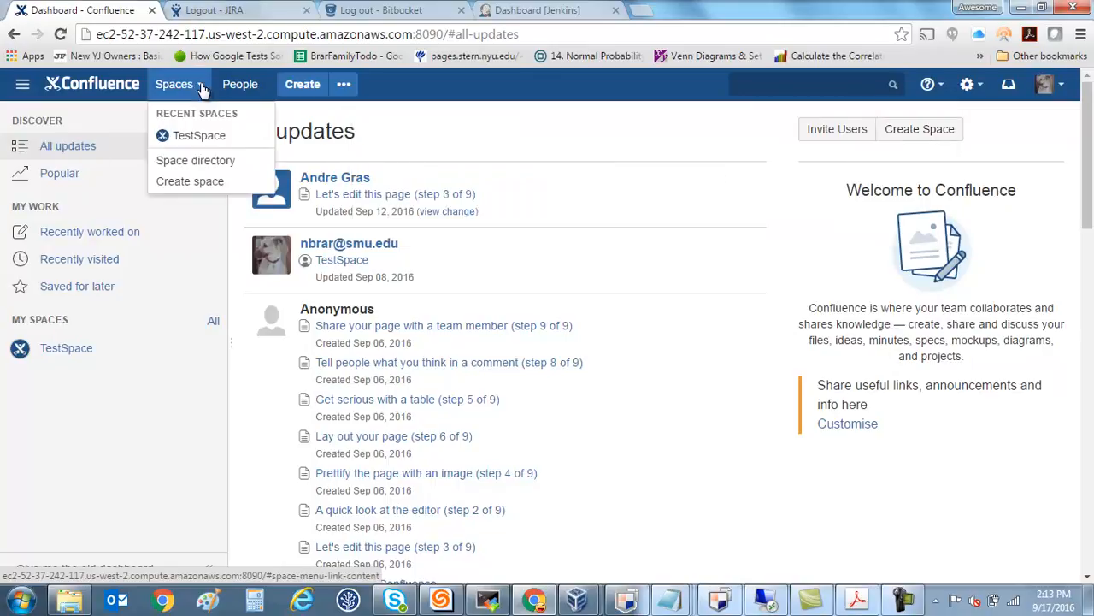
left_click(211, 141)
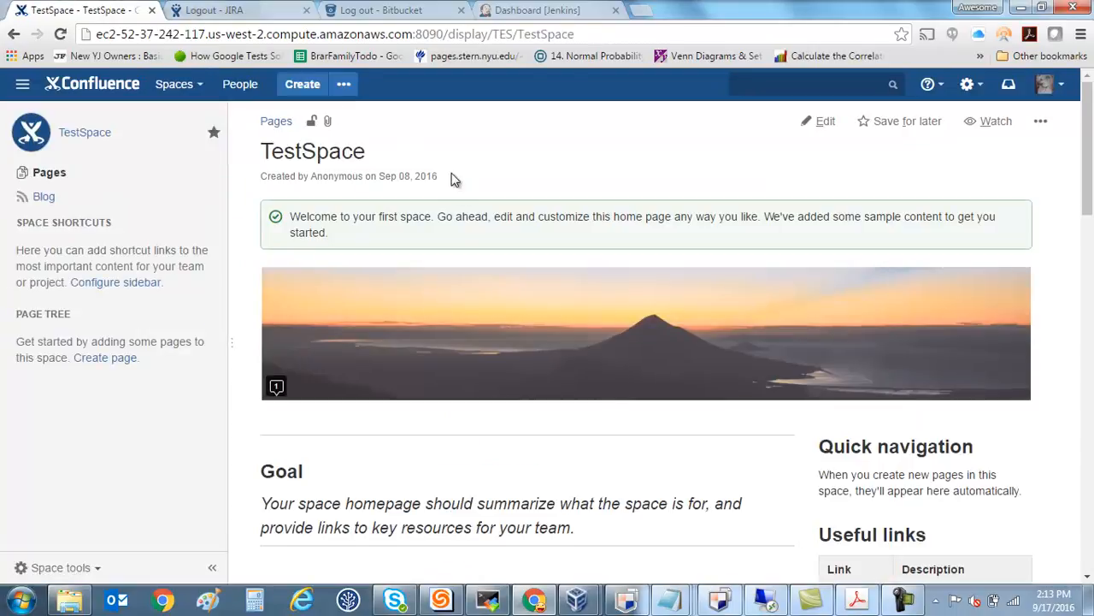
Create a new page in TestSpace and title it "Test Page for" followed by the user's account name.
left_click(303, 83)
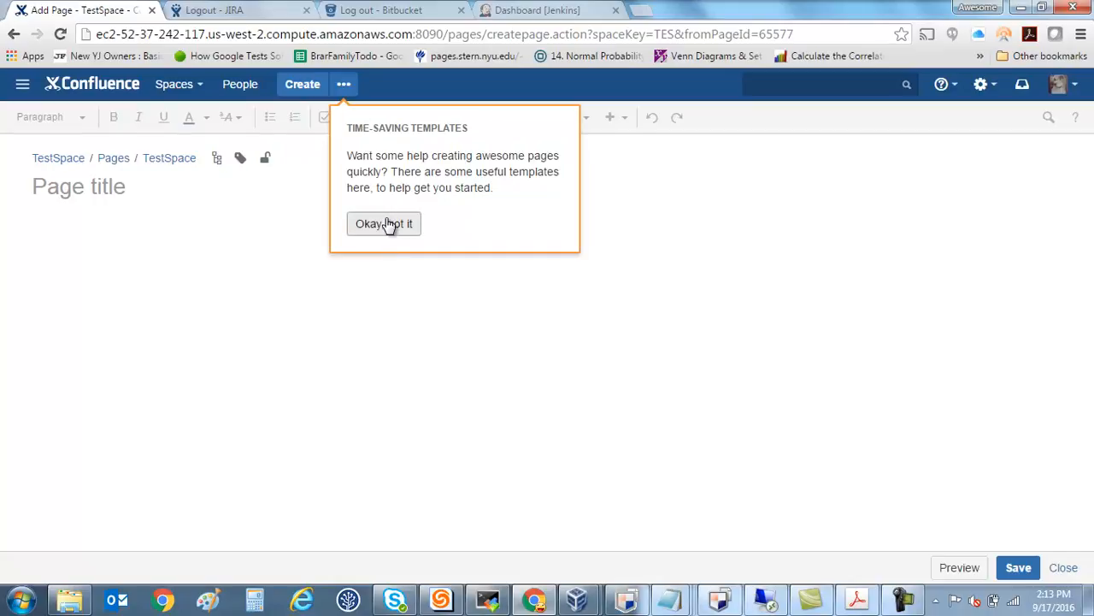
left_click(377, 232)
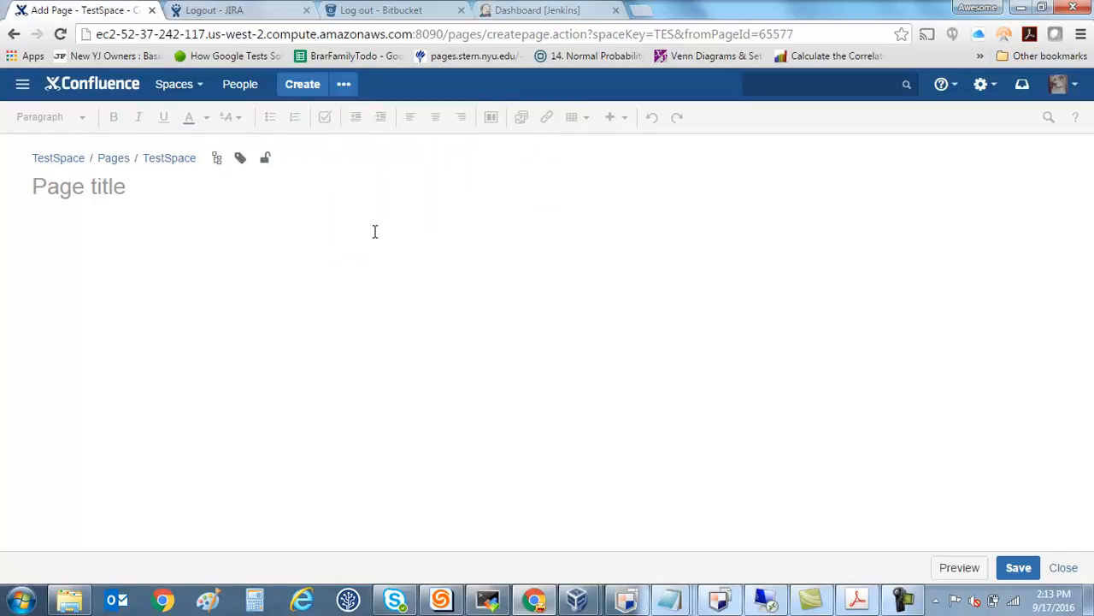
left_click(105, 193)
type("T")
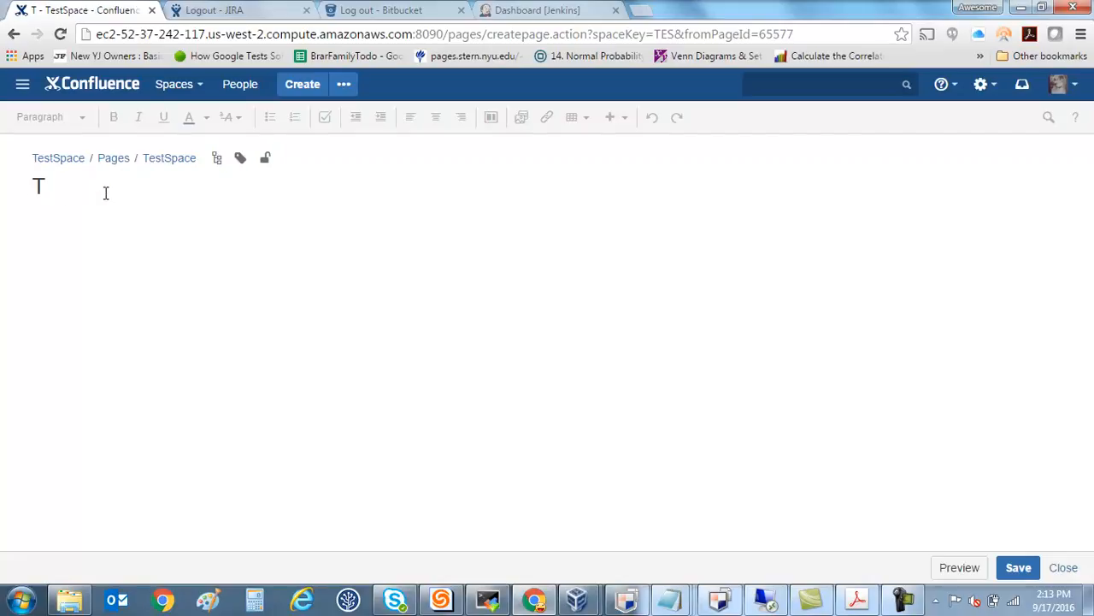
type("est")
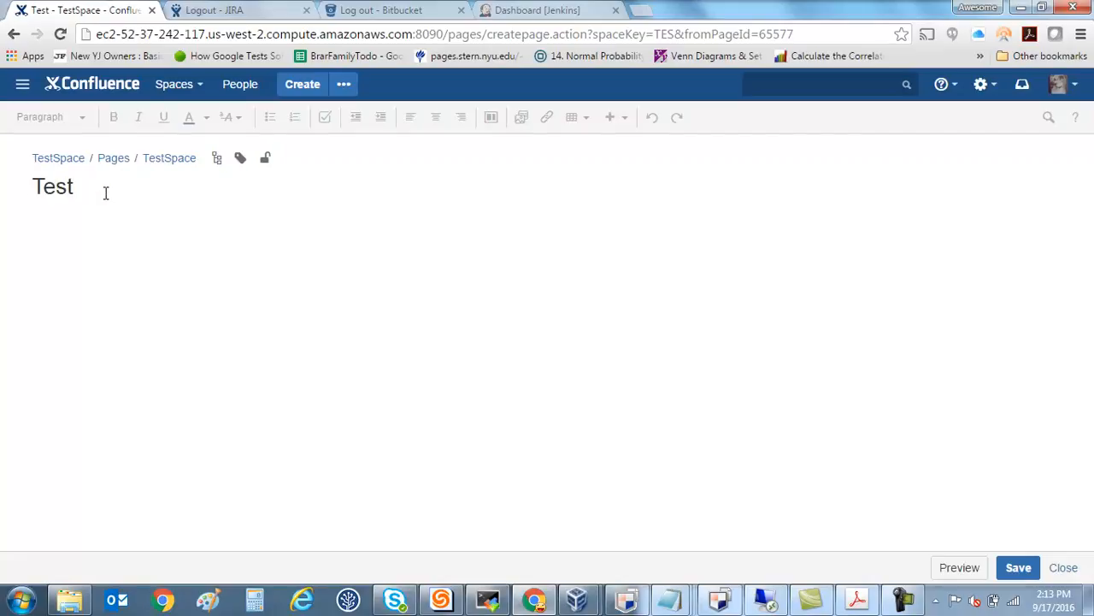
type(" Page for N")
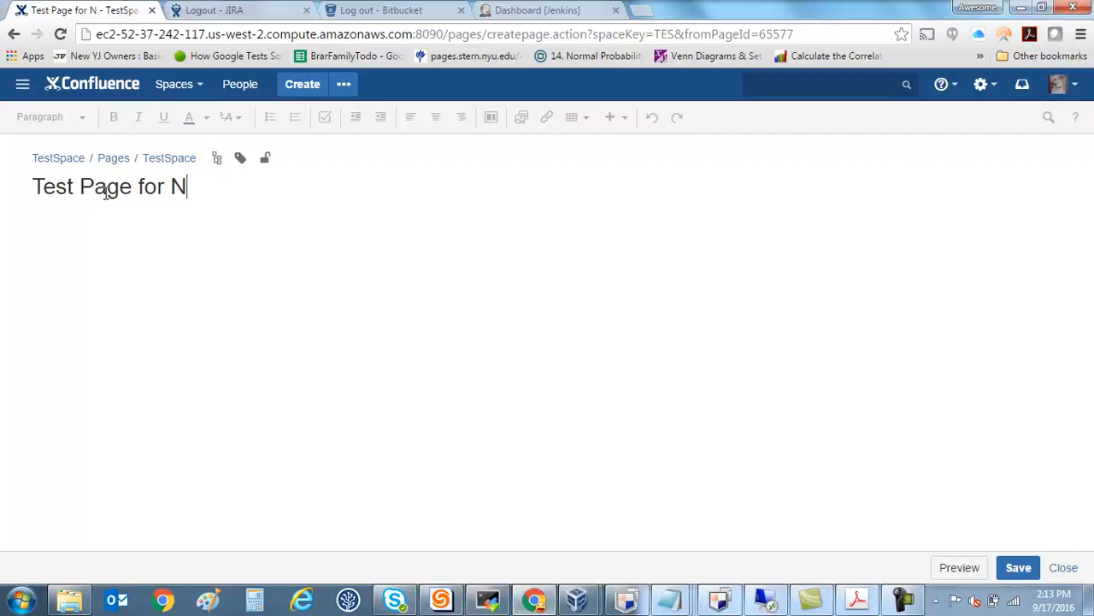
type("BRAR")
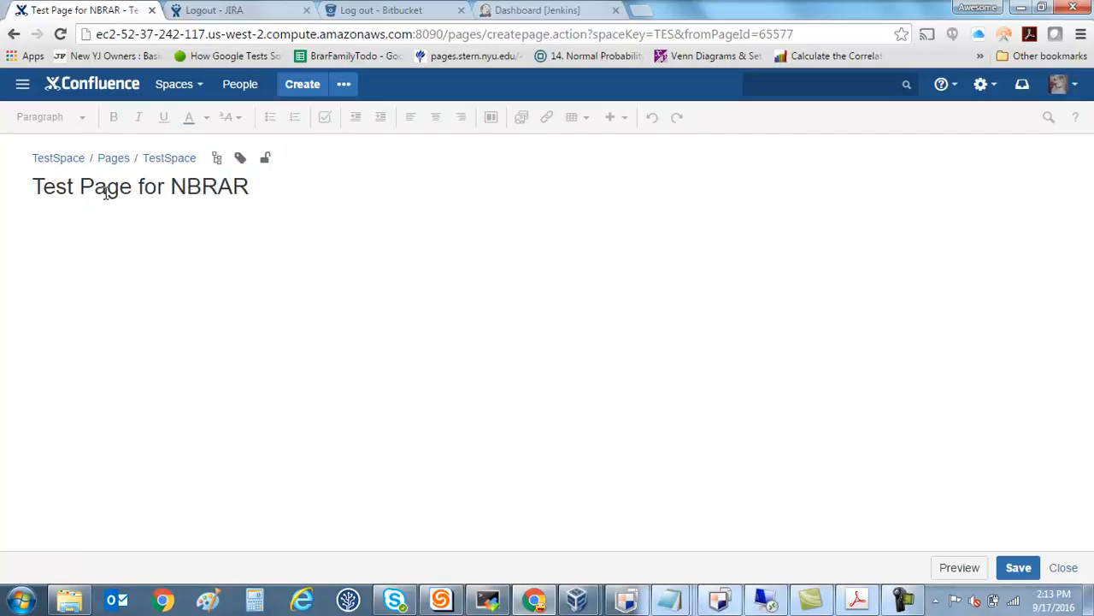
Write "Hello this is a test page." in the page body and format it as Heading 2.
key("Tab")
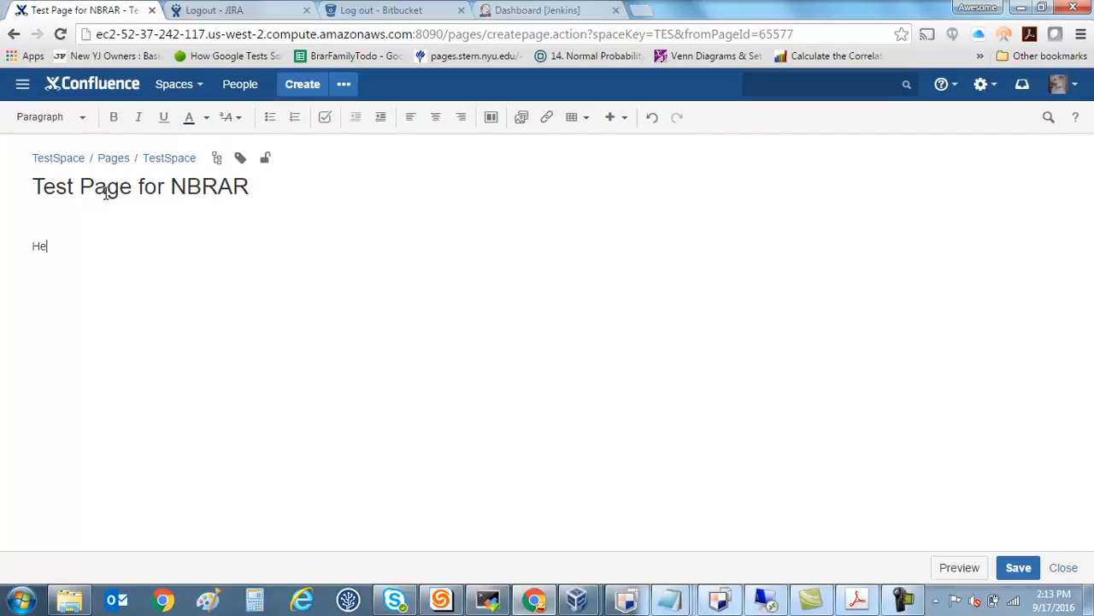
type("Hello this is a test page.")
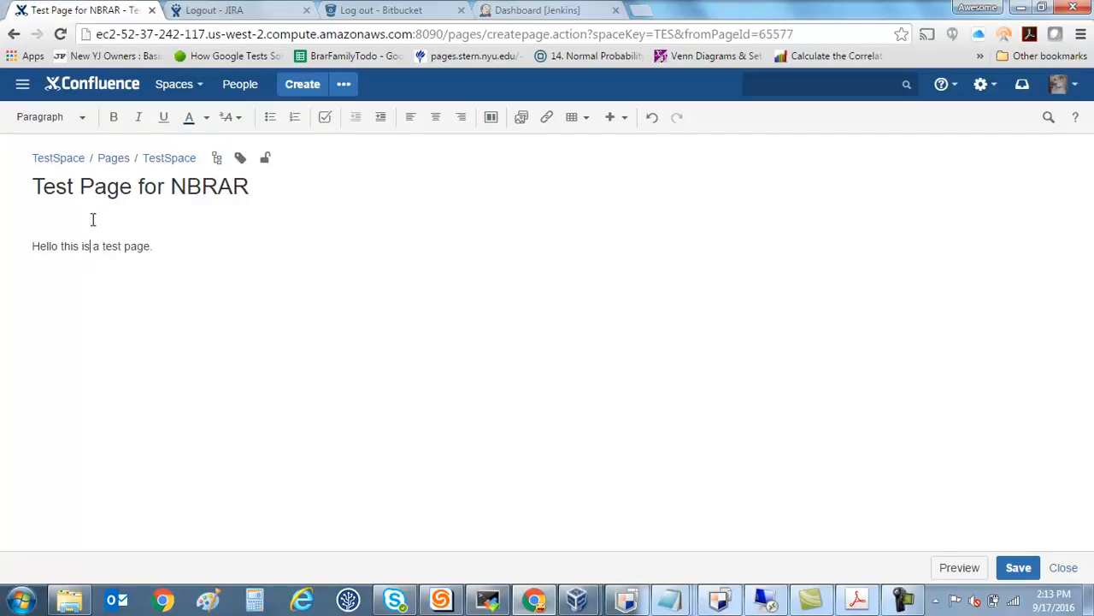
left_click(87, 125)
left_click(85, 186)
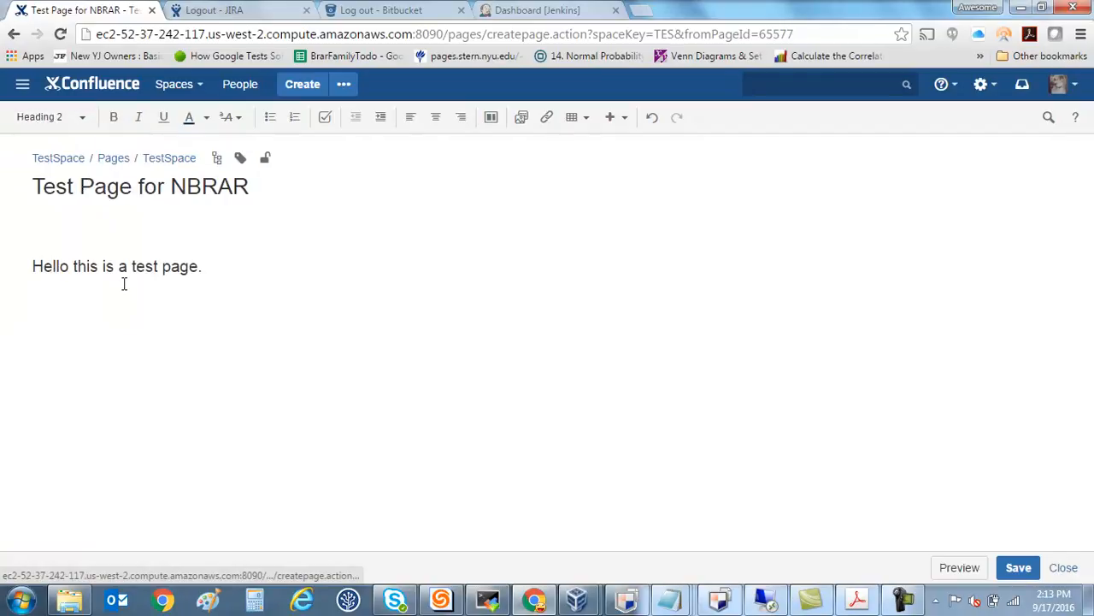
Insert a table with two columns and three rows, including a heading row, below the heading text.
left_click(183, 359)
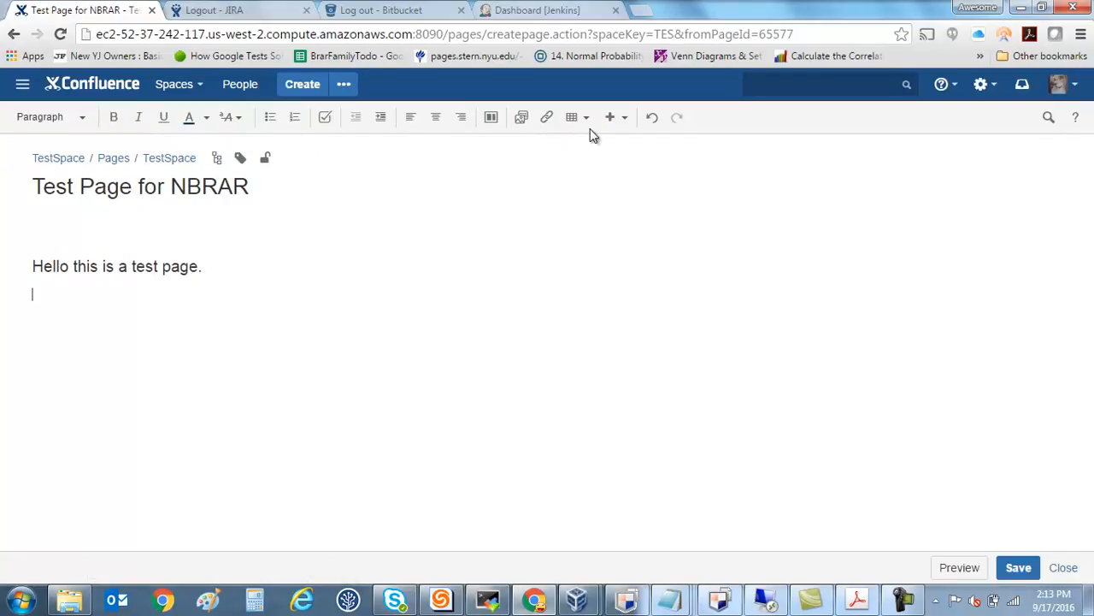
left_click(590, 122)
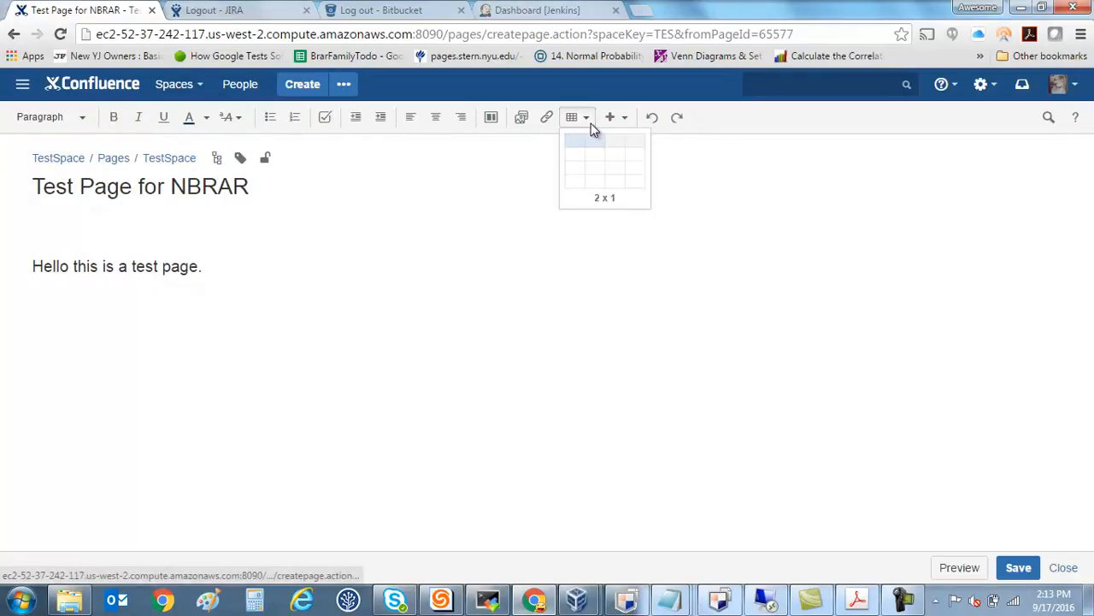
left_click(593, 177)
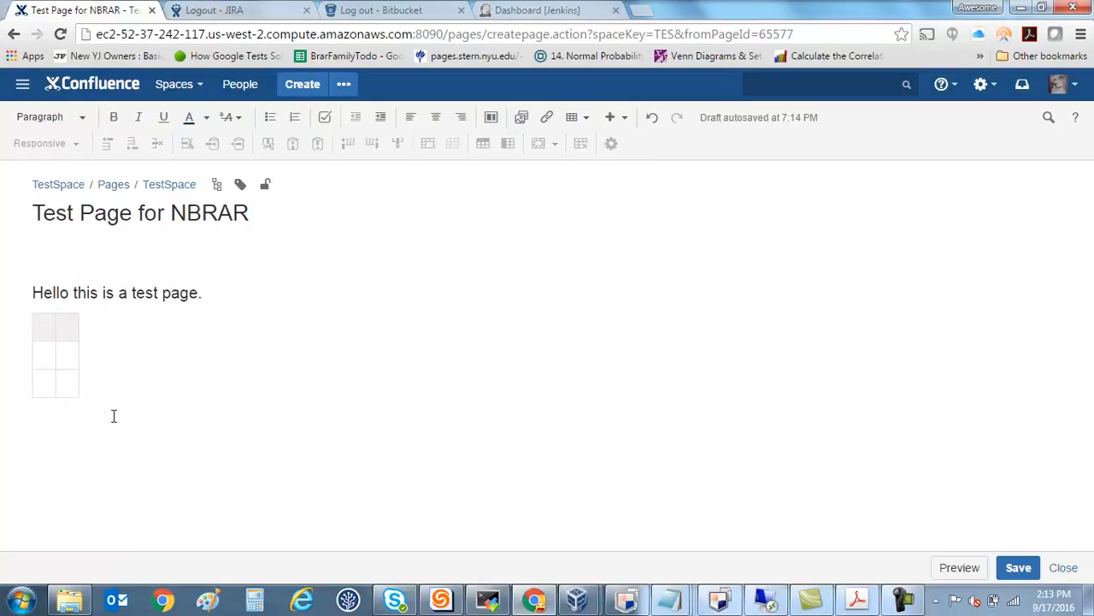
Fill the table's heading row with "Header1" and "Header2" and place the cursor below the table.
left_click(47, 333)
type("Header1")
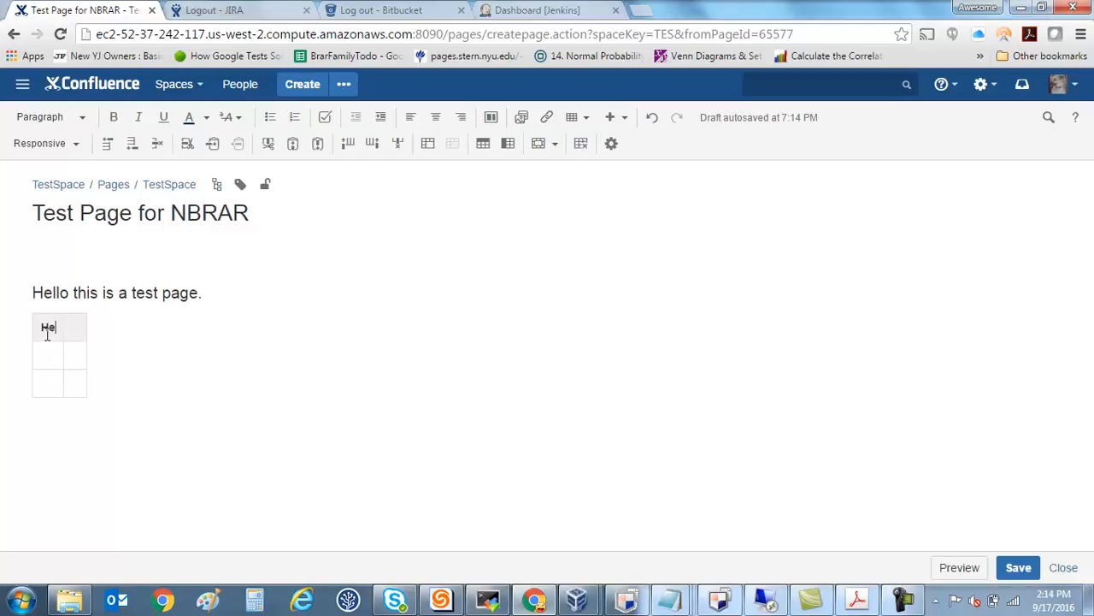
key("BackSpace")
key("BackSpace")
key("BackSpace")
key("BackSpace")
key("BackSpace")
key("BackSpace")
key("BackSpace")
type("Header1Header")
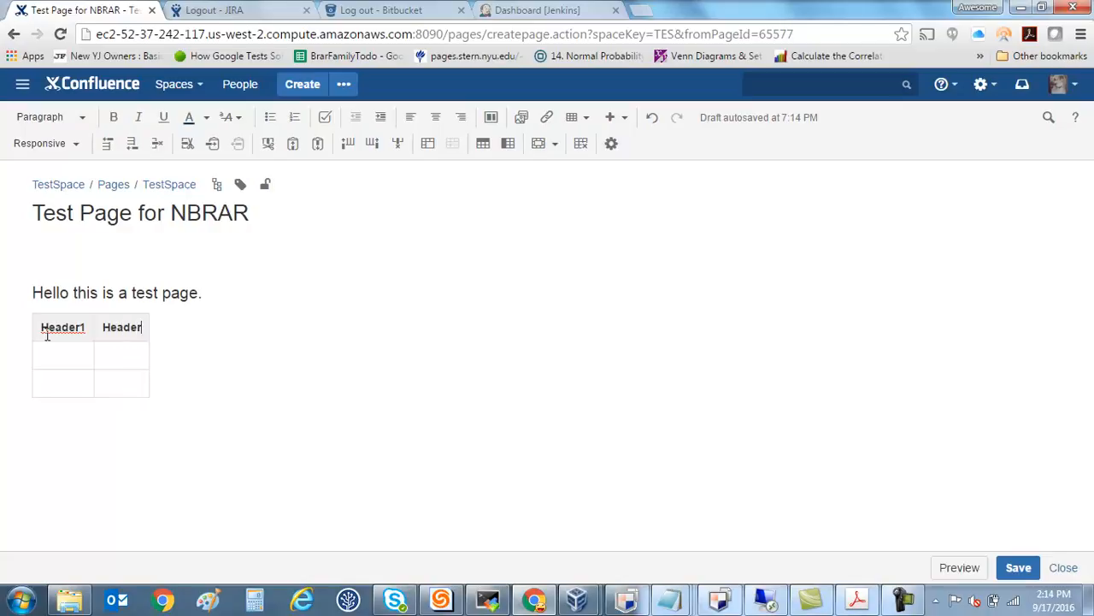
type("2")
left_click(276, 447)
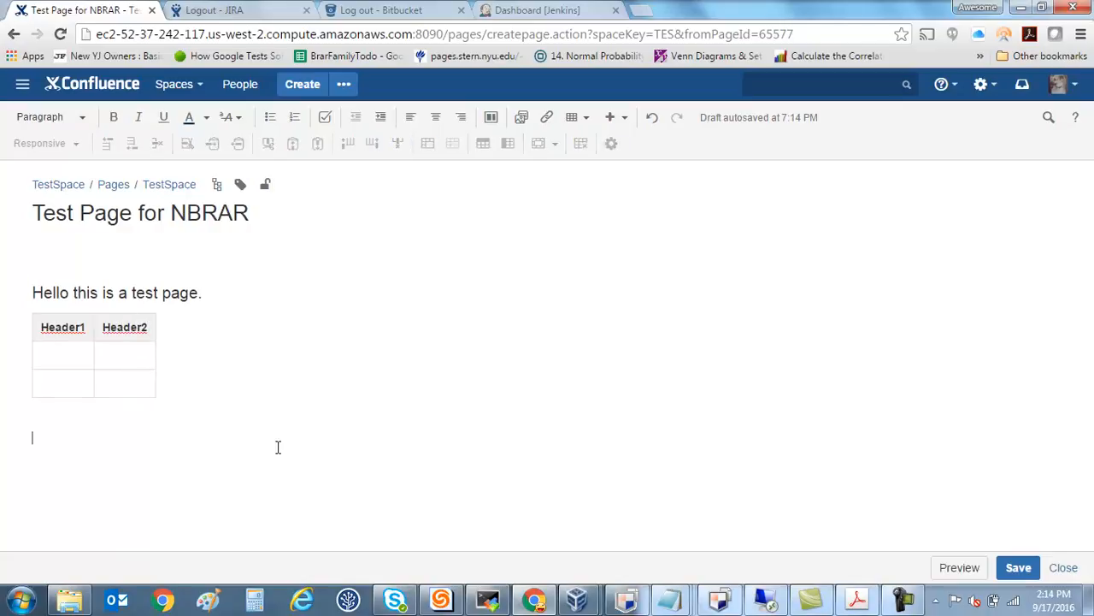
Insert an Info macro below the table and delete it again.
type("{")
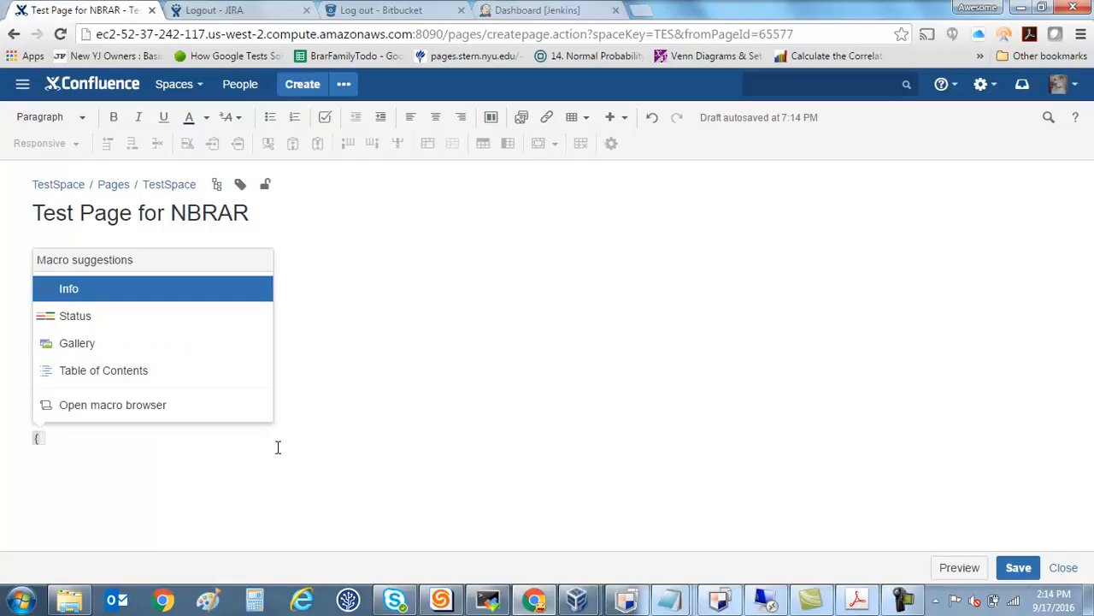
key("Down")
key("Down")
key("Down")
key("Down")
key("Down")
key("Return")
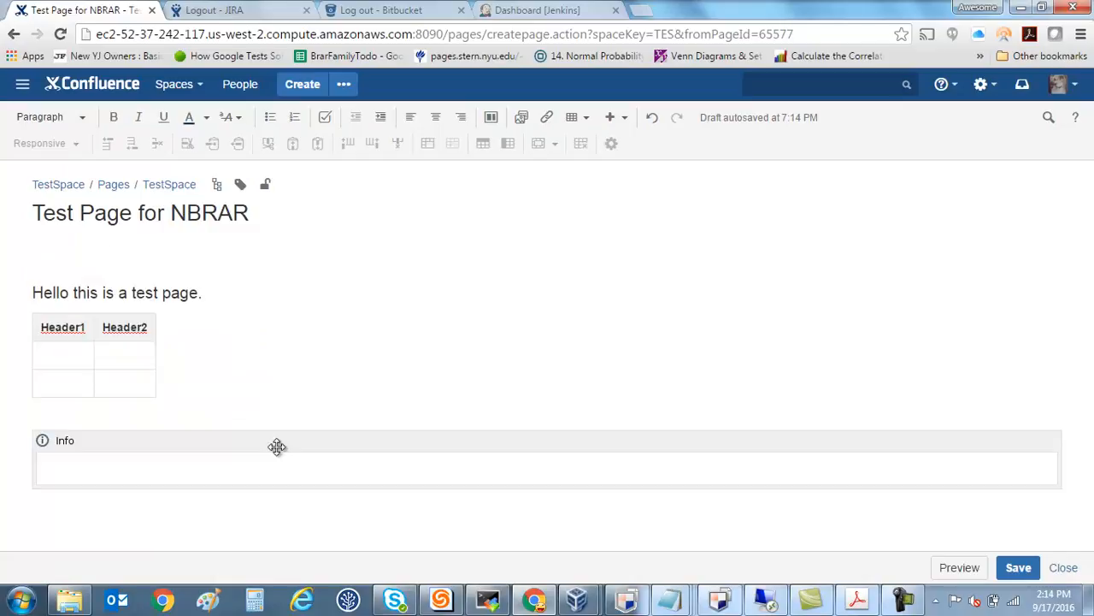
left_click(272, 445)
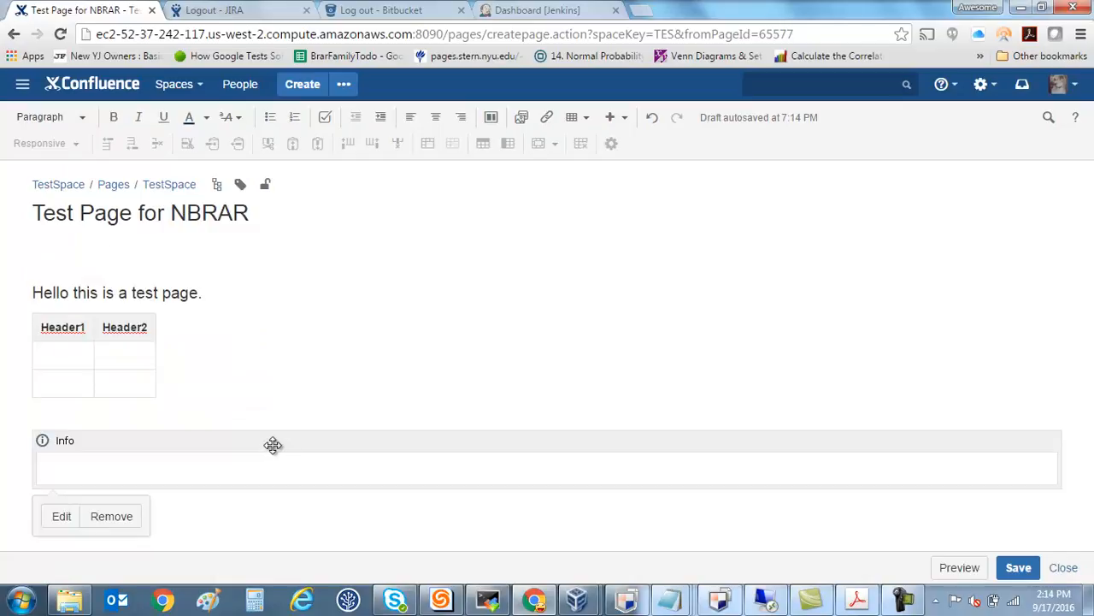
key("Delete")
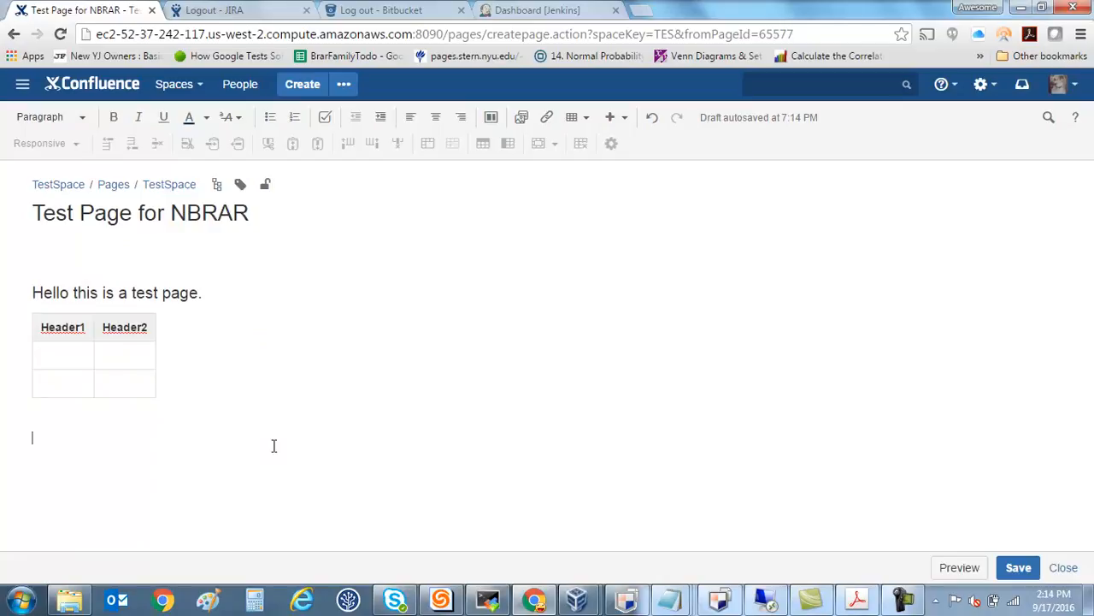
Add the lines "Write some english." and "This is where your design would start (live)." below the table and save the page.
type("Write some ")
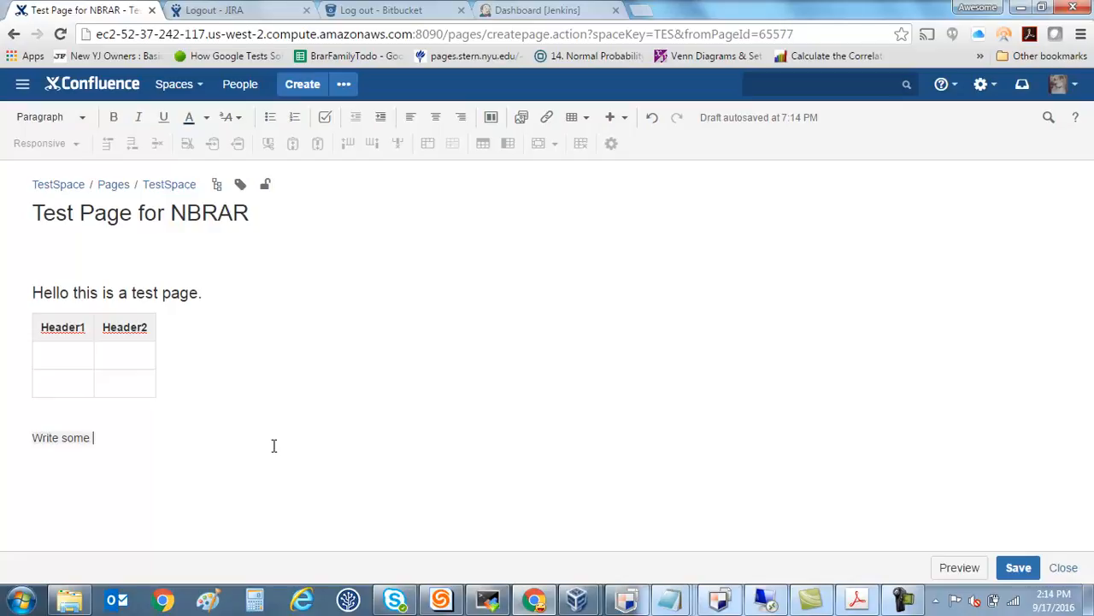
type("english THis")
key("BackSpace")
key("BackSpace")
key("BackSpace")
key("BackSpace")
type("This i")
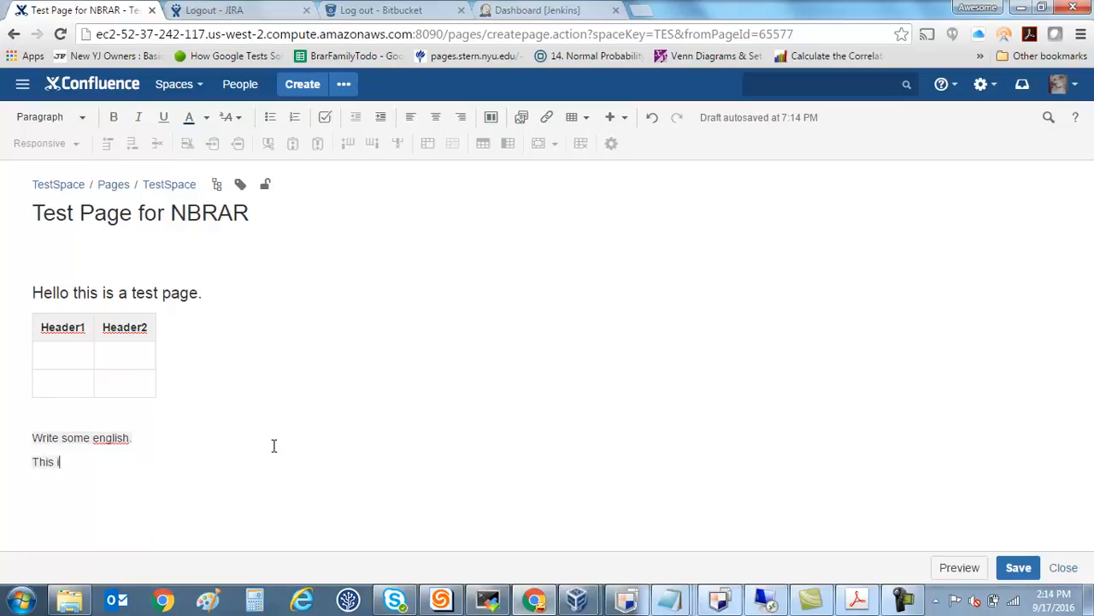
type("s where your")
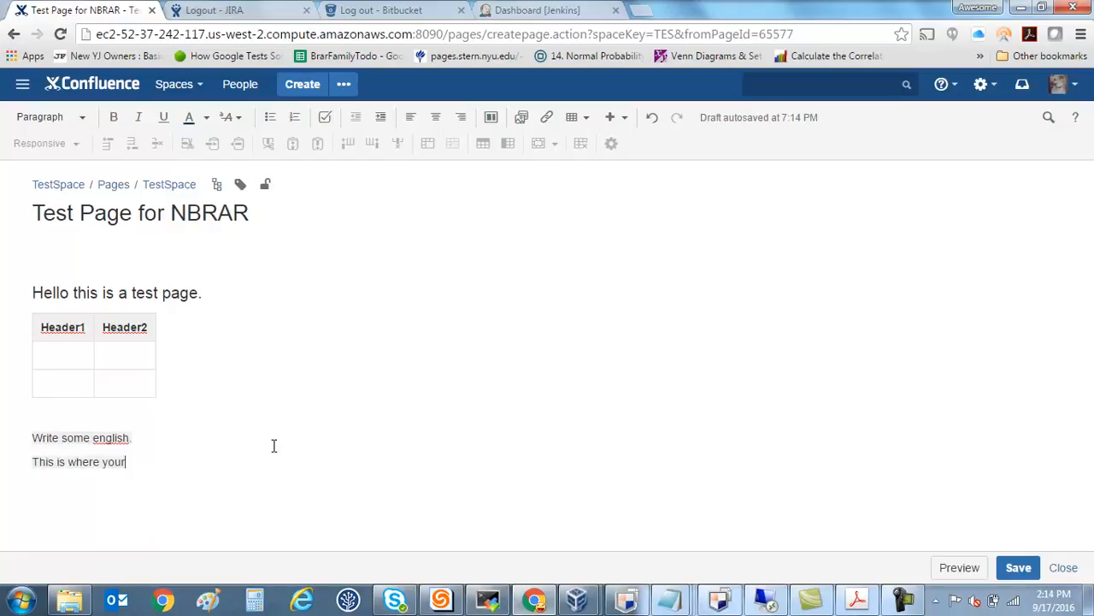
type(" design would start")
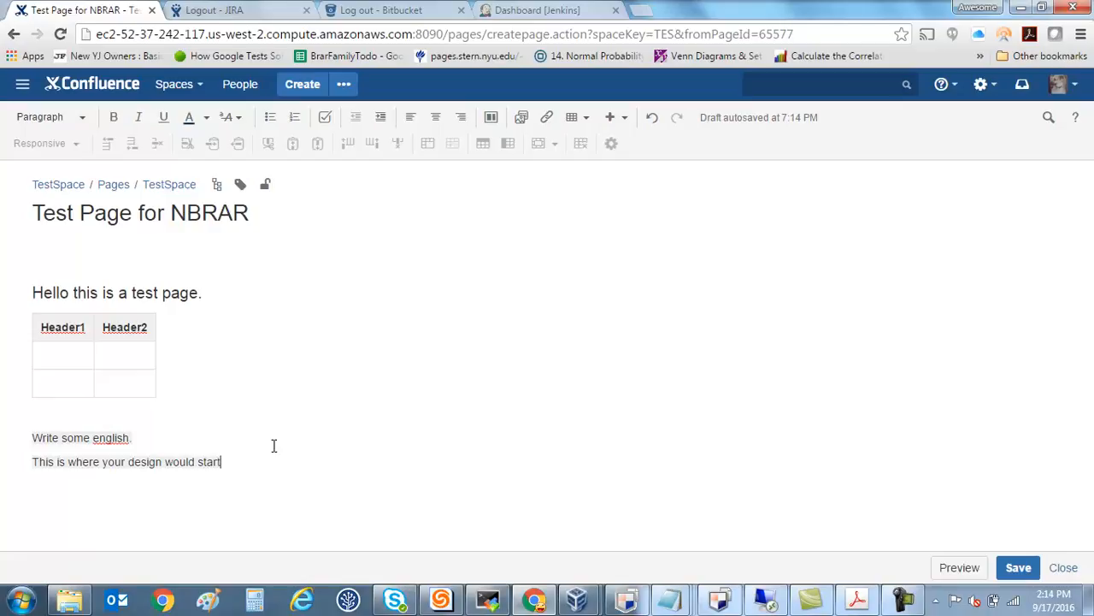
type(" (live).")
left_click(1026, 571)
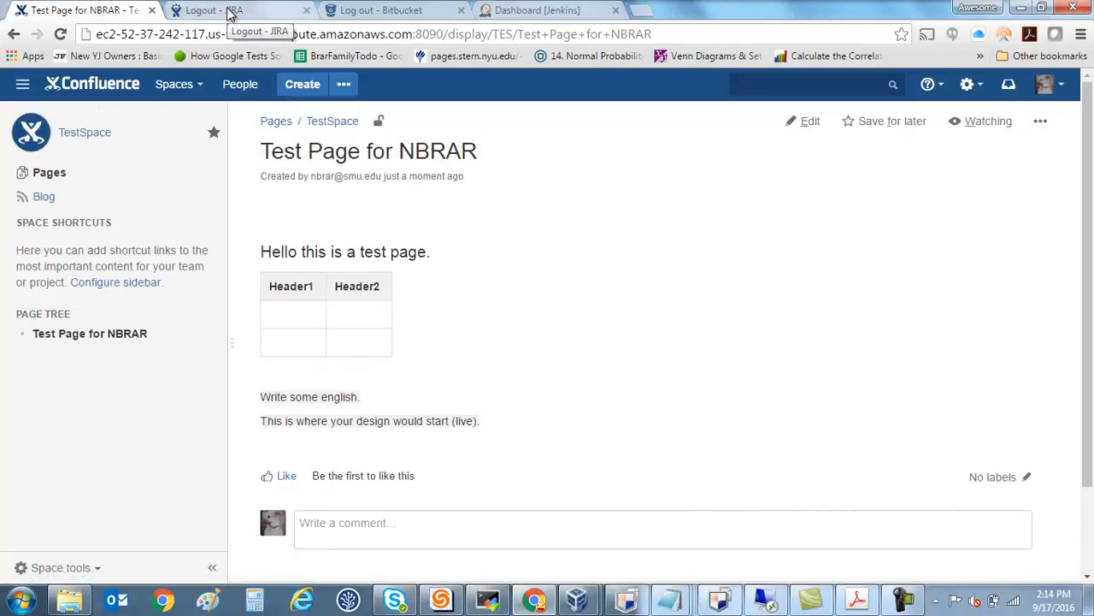
Post the comment "Others can comment on your design / page." on the saved page.
left_click(396, 539)
type("Oth")
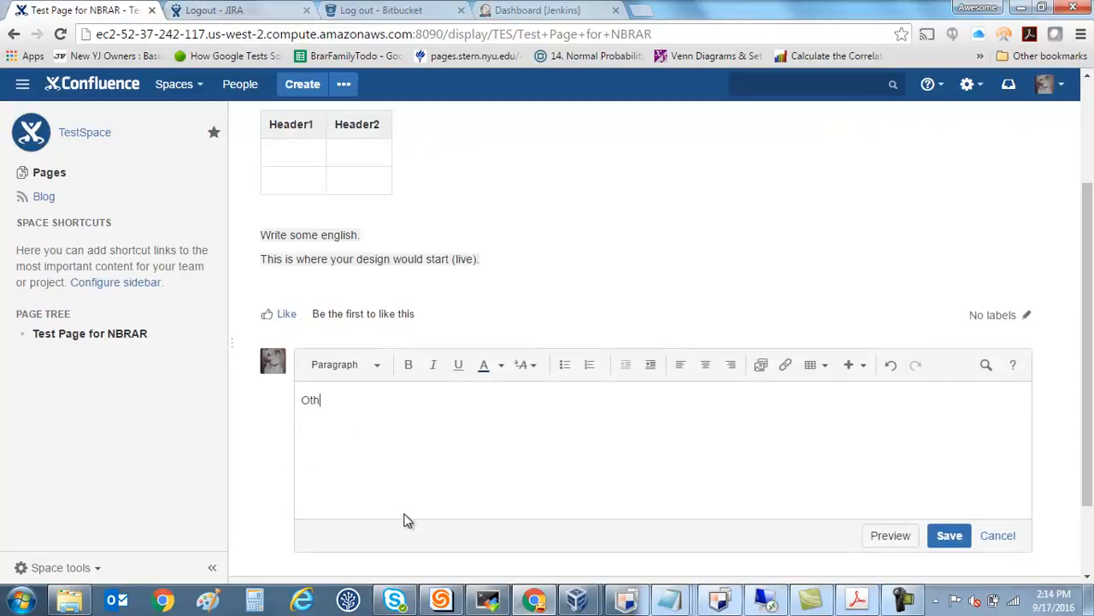
type("ers can comment on your design / page.")
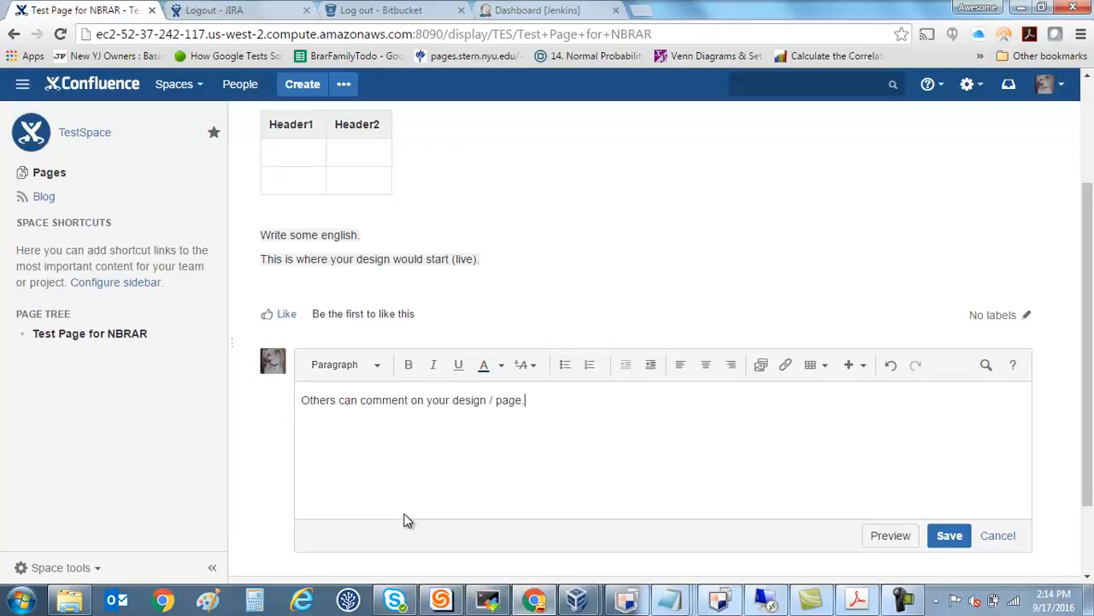
left_click(949, 535)
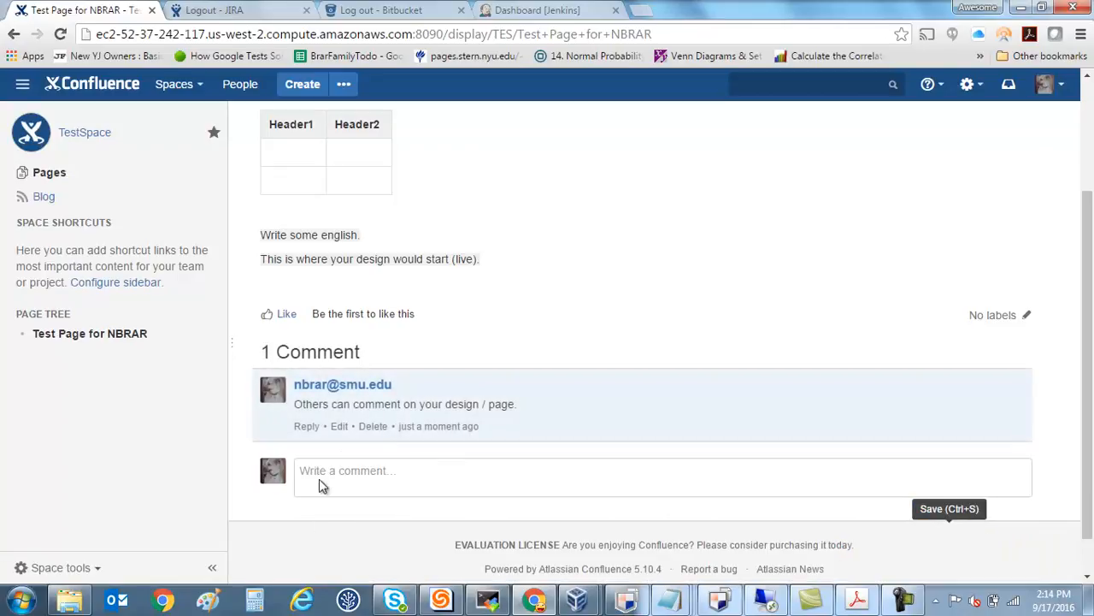
Reply to the first comment with "They can reply to a given comment, where by a thread is started.".
left_click(308, 427)
type("They can reply to")
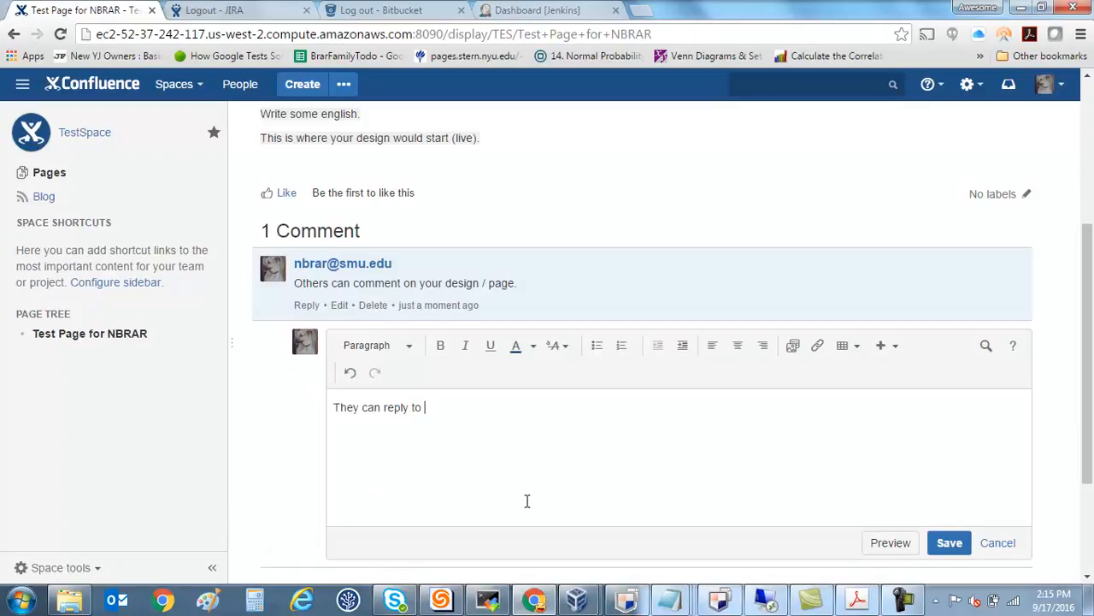
type(" a given ")
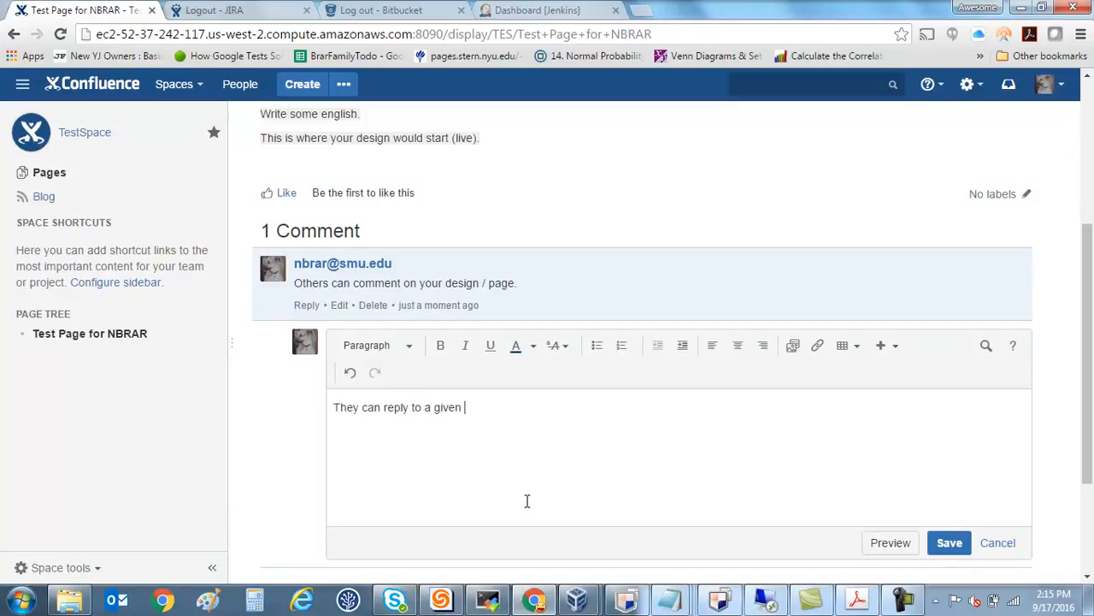
type("comment, where by")
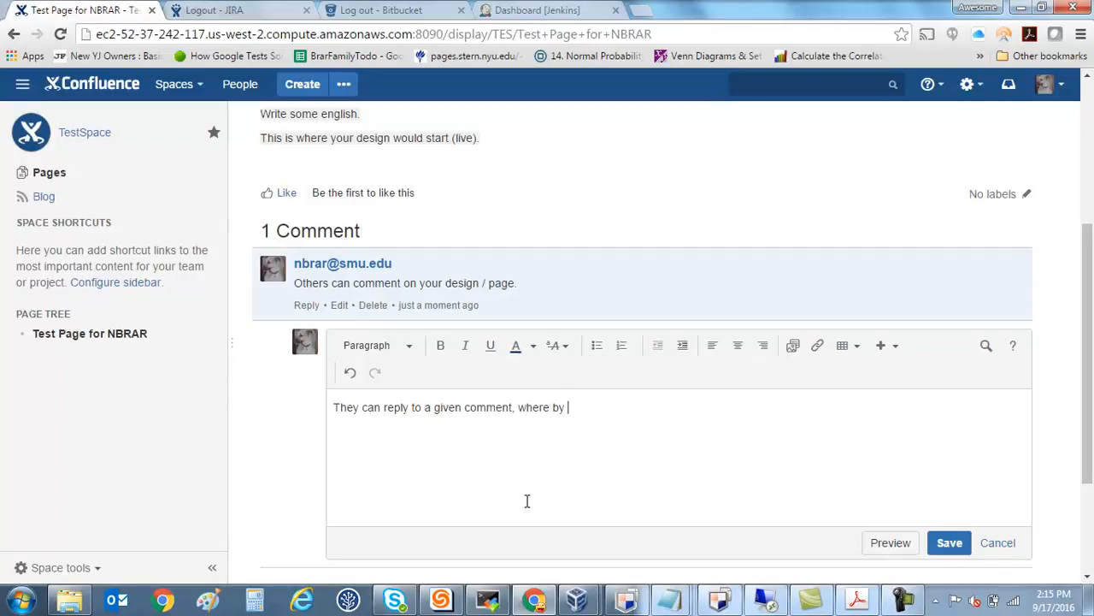
type(" a thread is started.")
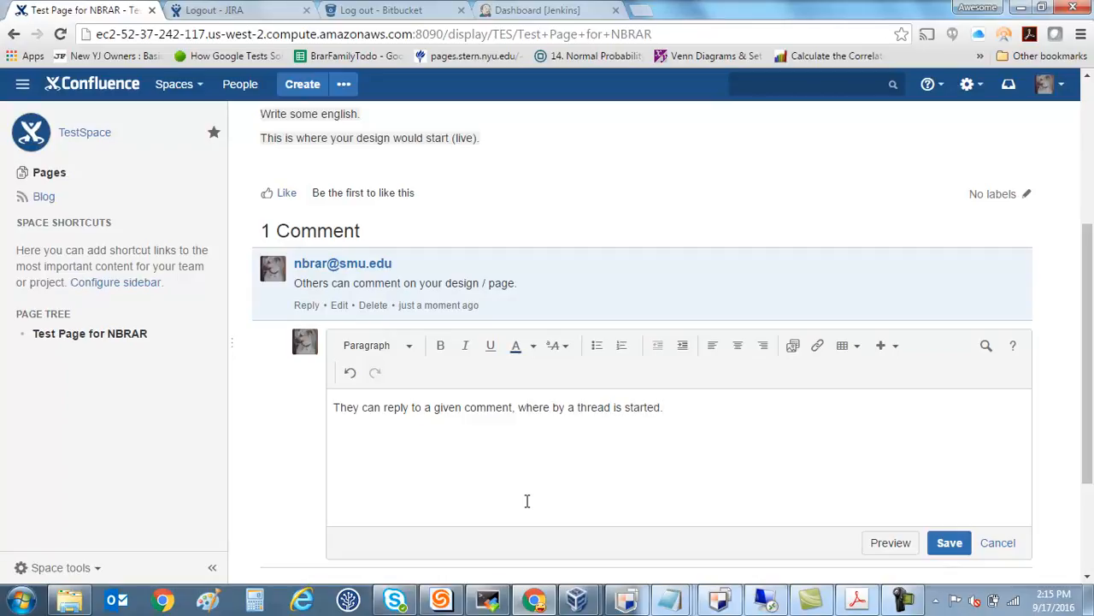
left_click(950, 539)
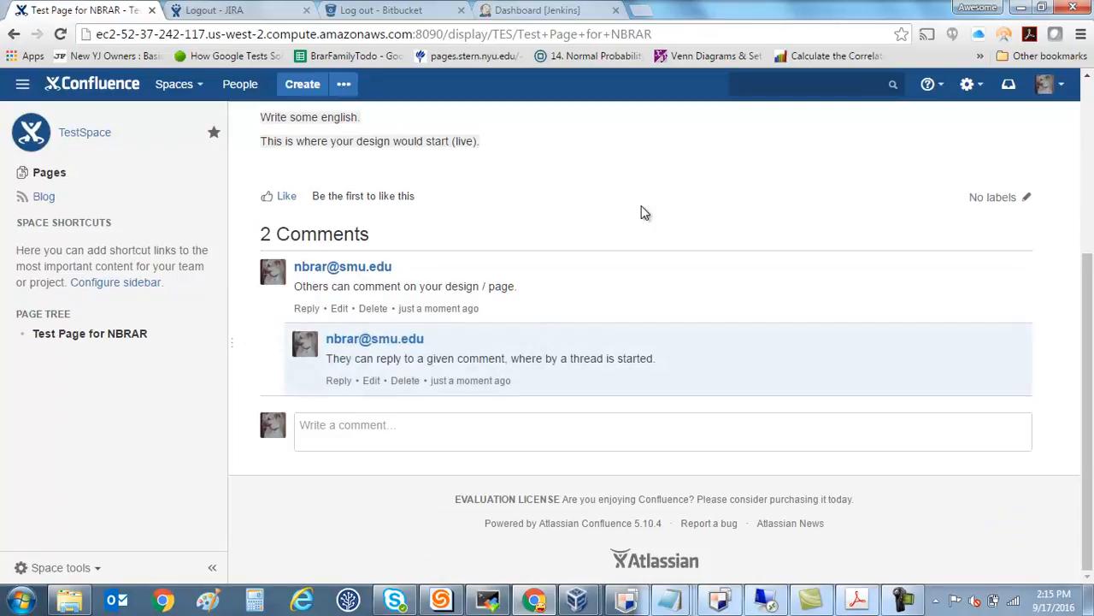
Post a new page comment reading "Let us move to JIRA now.".
left_click(562, 438)
type("Let us move to JIRA now")
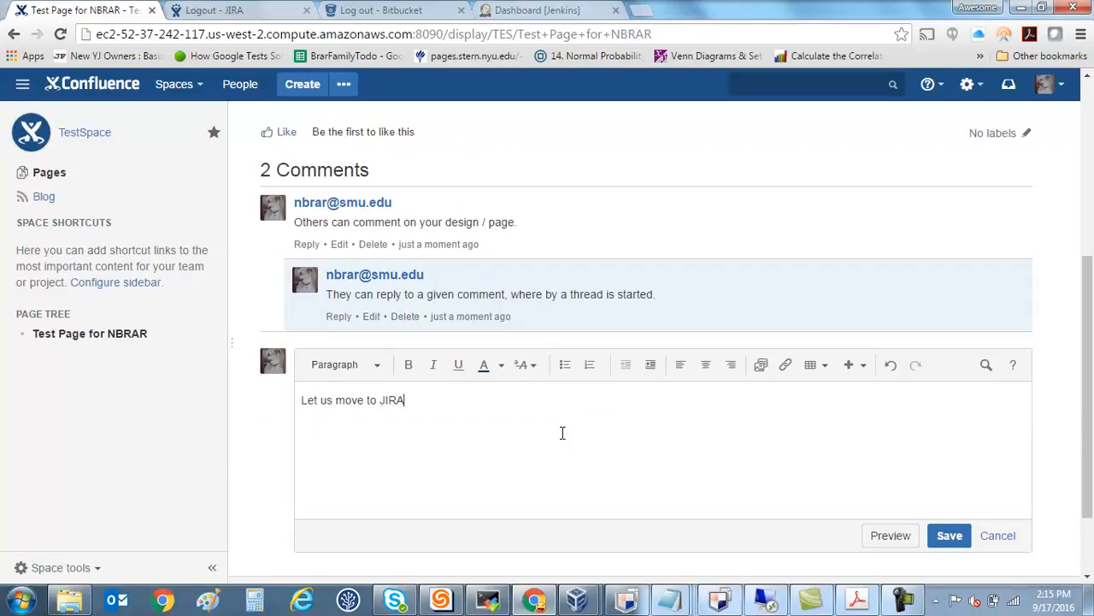
type(".")
left_click(948, 535)
Switch to JIRA and log in again with the filled-in credentials, keeping the login remembered on this computer.
left_click(277, 10)
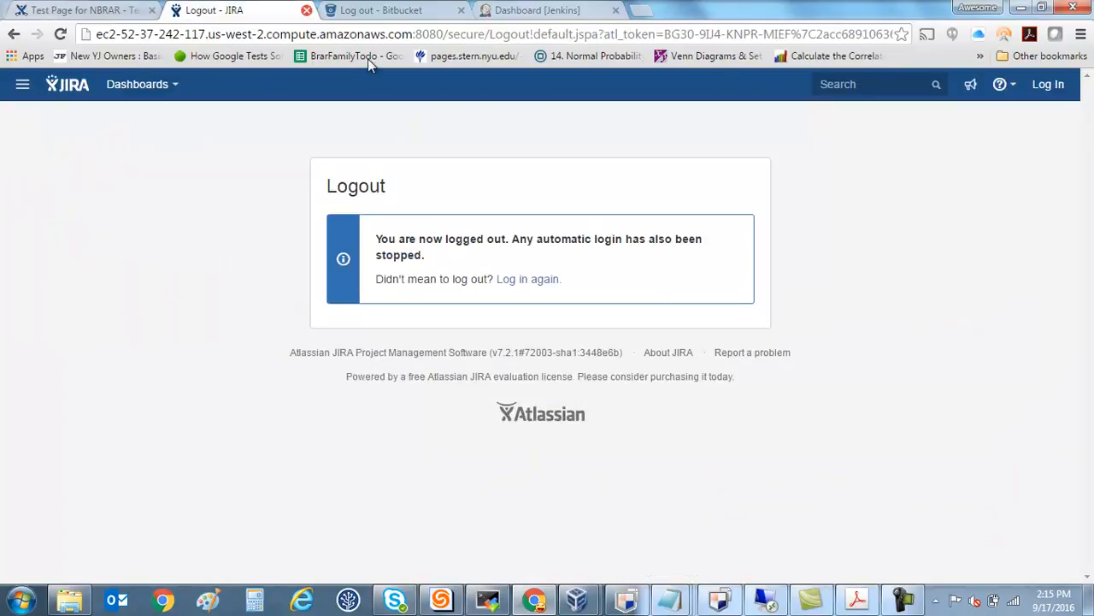
left_click(526, 285)
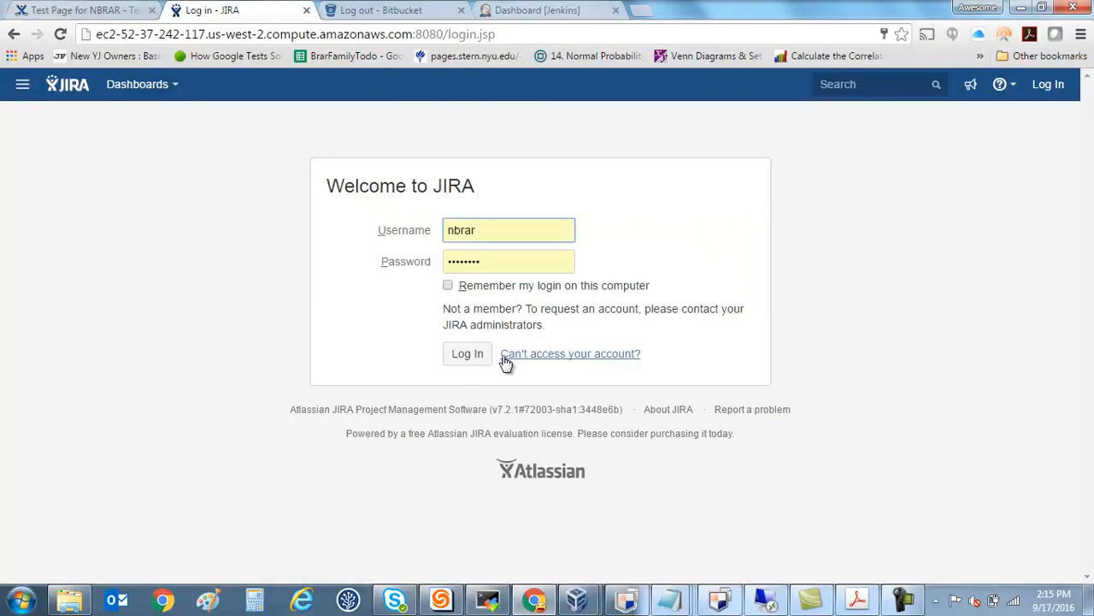
left_click(449, 286)
left_click(462, 362)
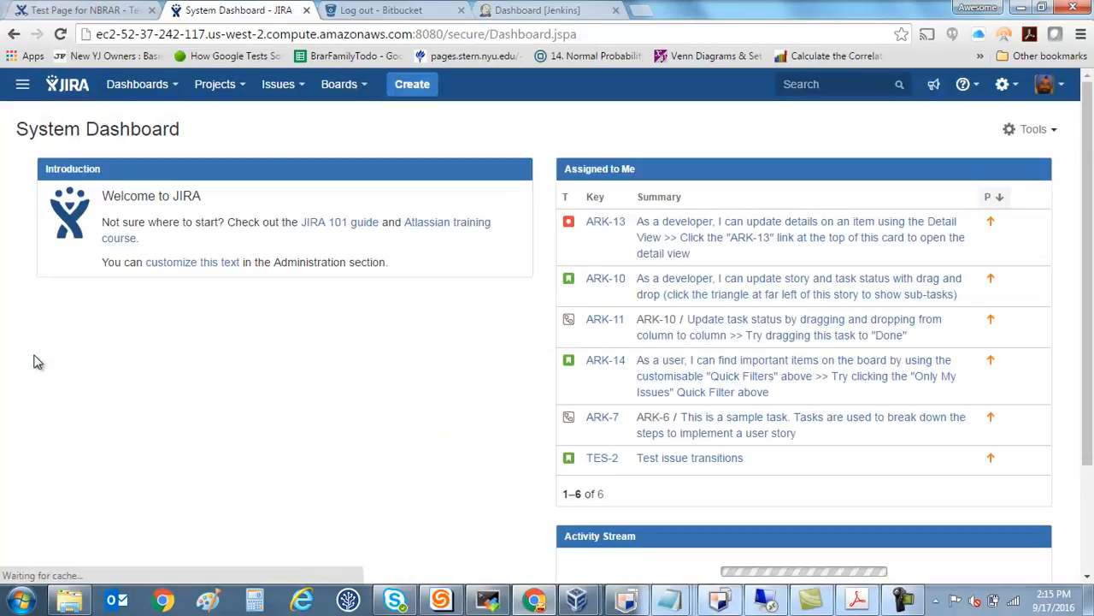
Open test-project-1 (TES) and start a Story issue whose summary is the username in capitals followed by ": Test story".
left_click(246, 92)
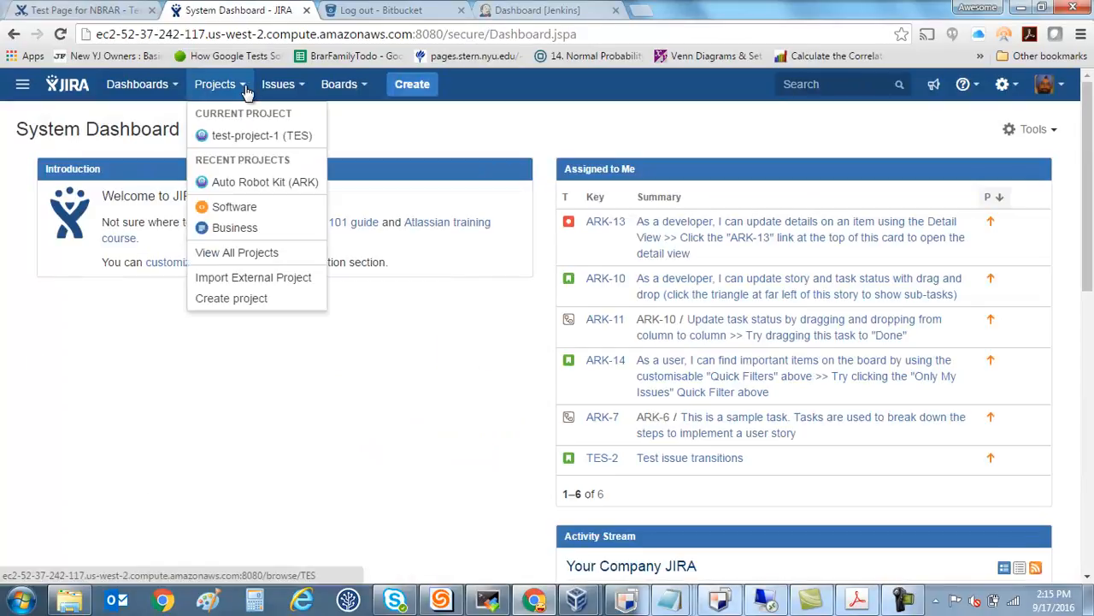
left_click(253, 143)
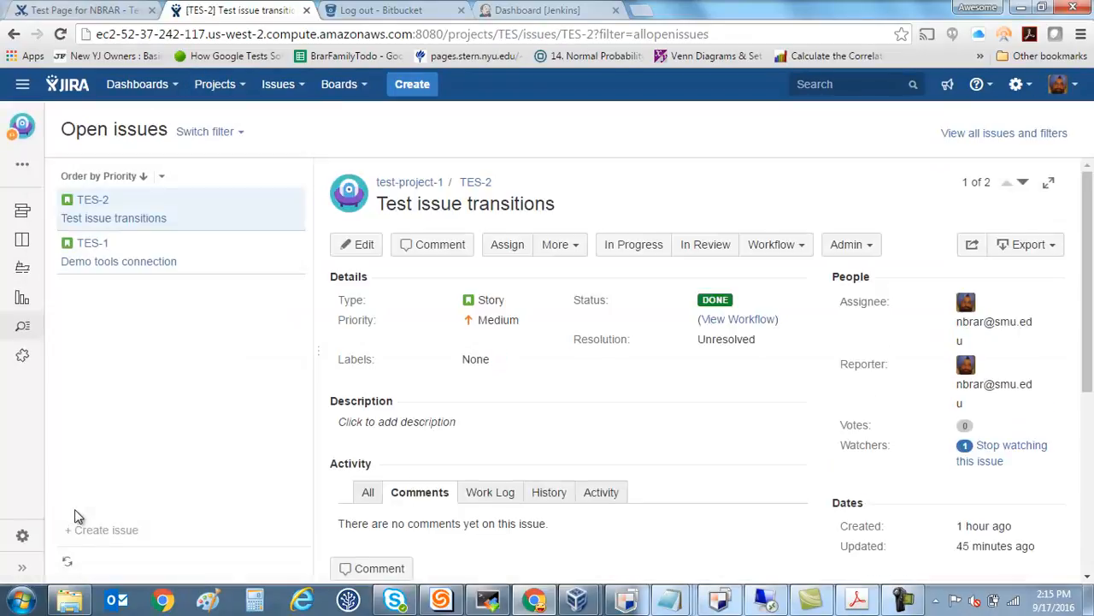
left_click(412, 84)
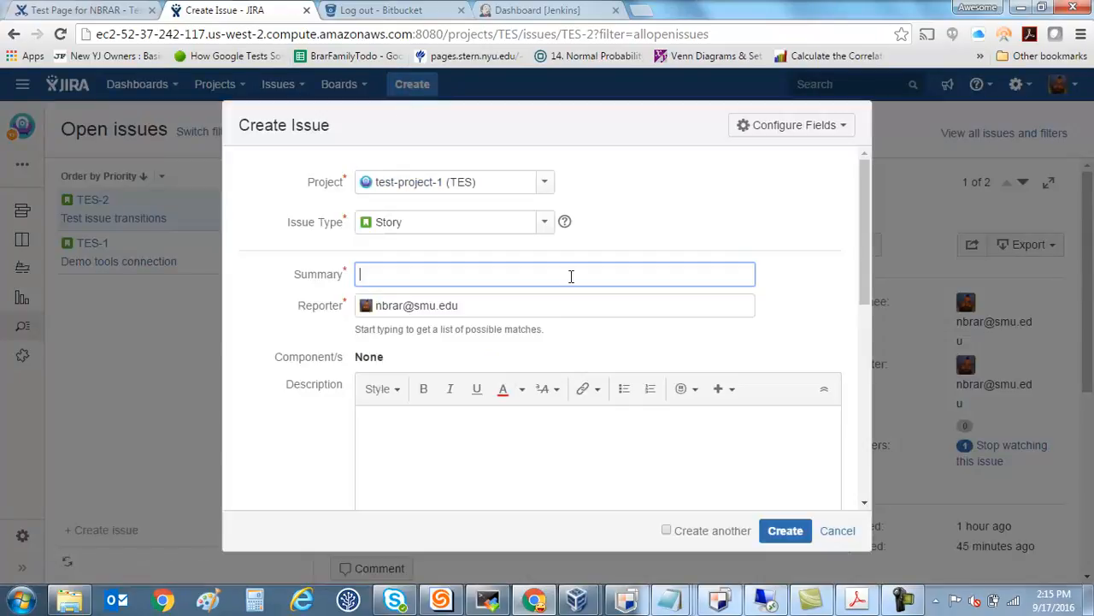
type("NBRA")
type("R's")
key("BackSpace")
key("BackSpace")
key("BackSpace")
type("Test story")
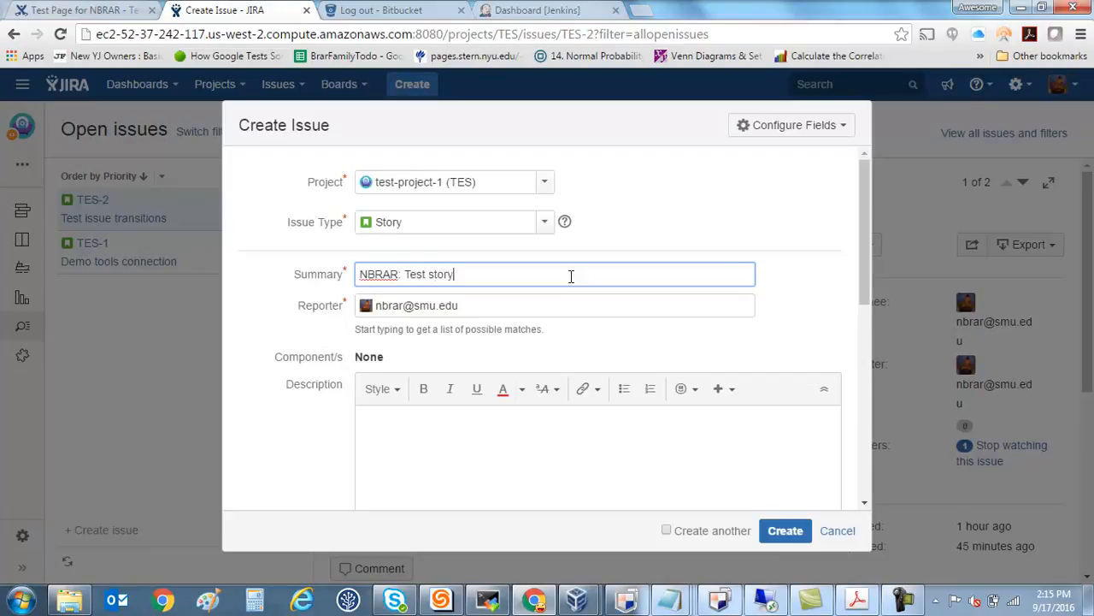
Enter the description "Add some description", create the issue and dismiss the notification.
left_click(651, 449)
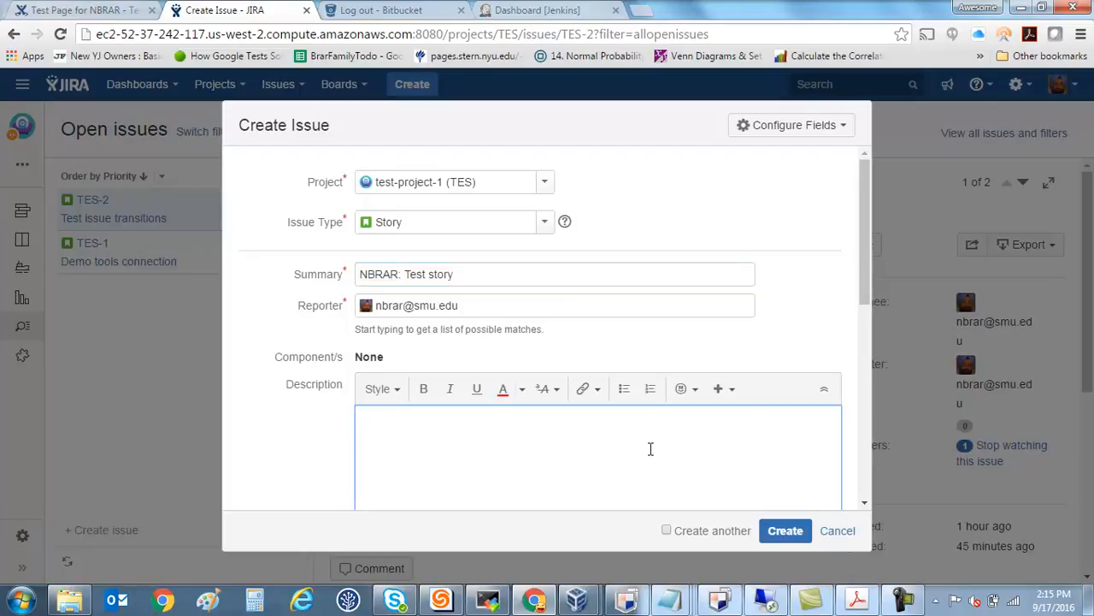
type("As")
type("d some description")
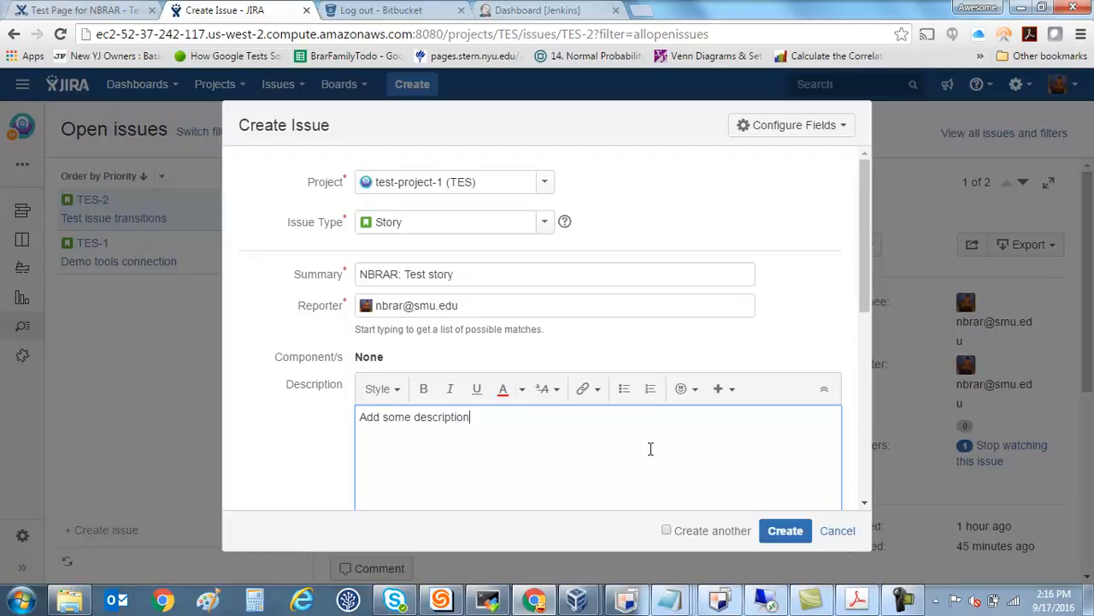
left_click(785, 531)
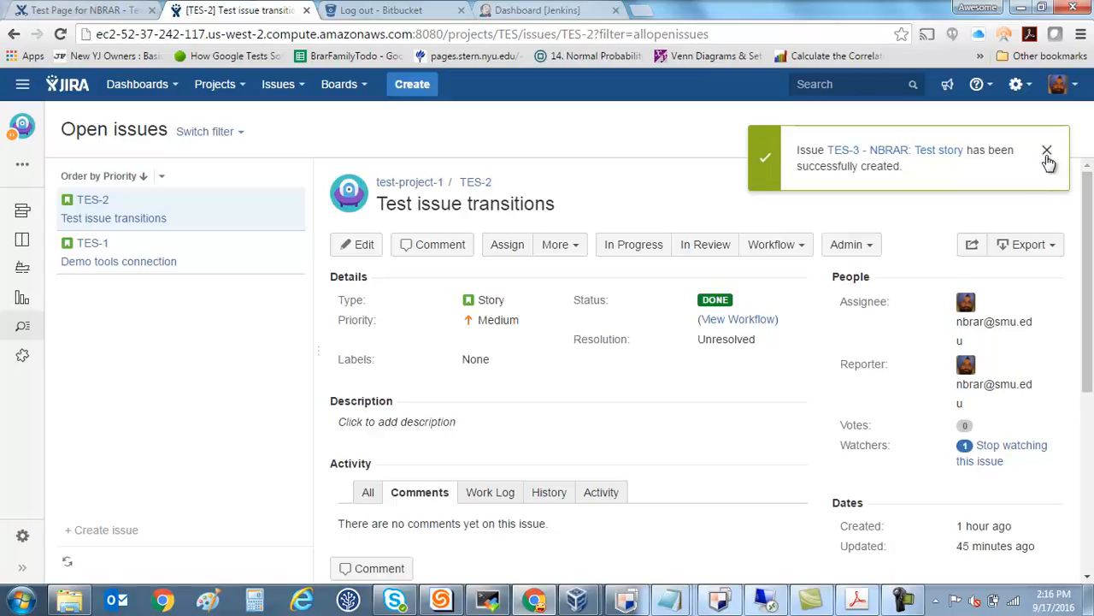
left_click(1047, 152)
Switch to Bitbucket, log in again and open test-repo in CSE4345 Test Project.
scroll(847, 427, "down", 3)
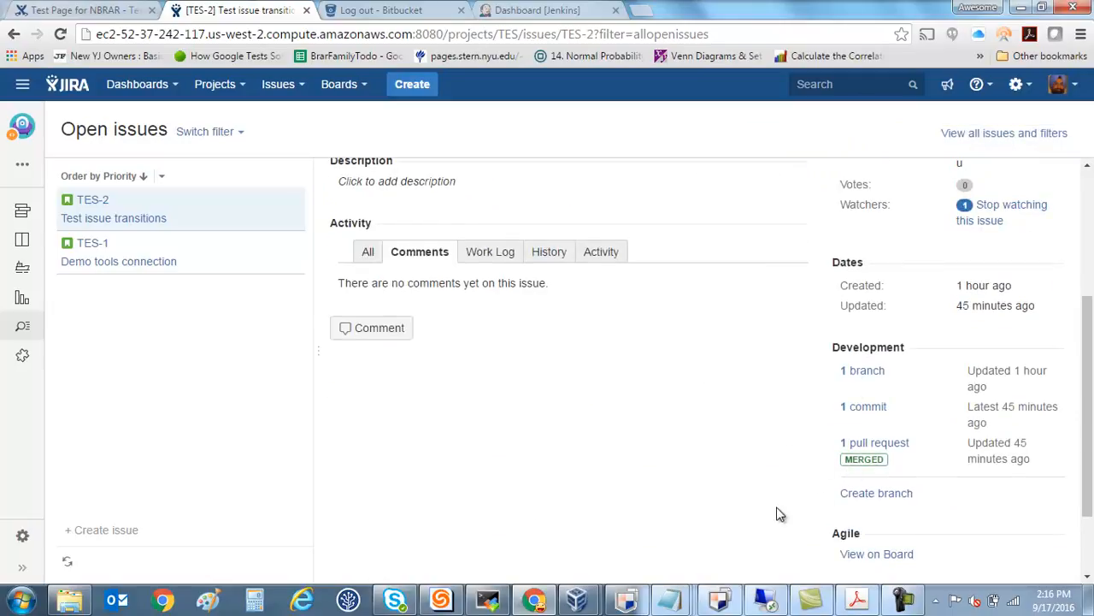
scroll(778, 513, "up", 1)
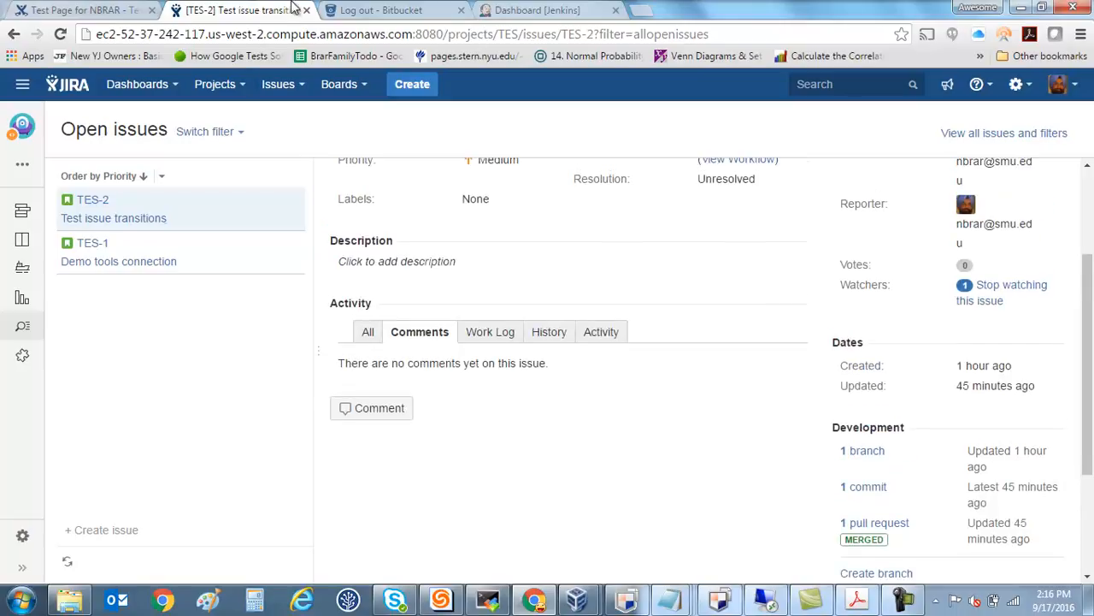
left_click(402, 10)
left_click(555, 248)
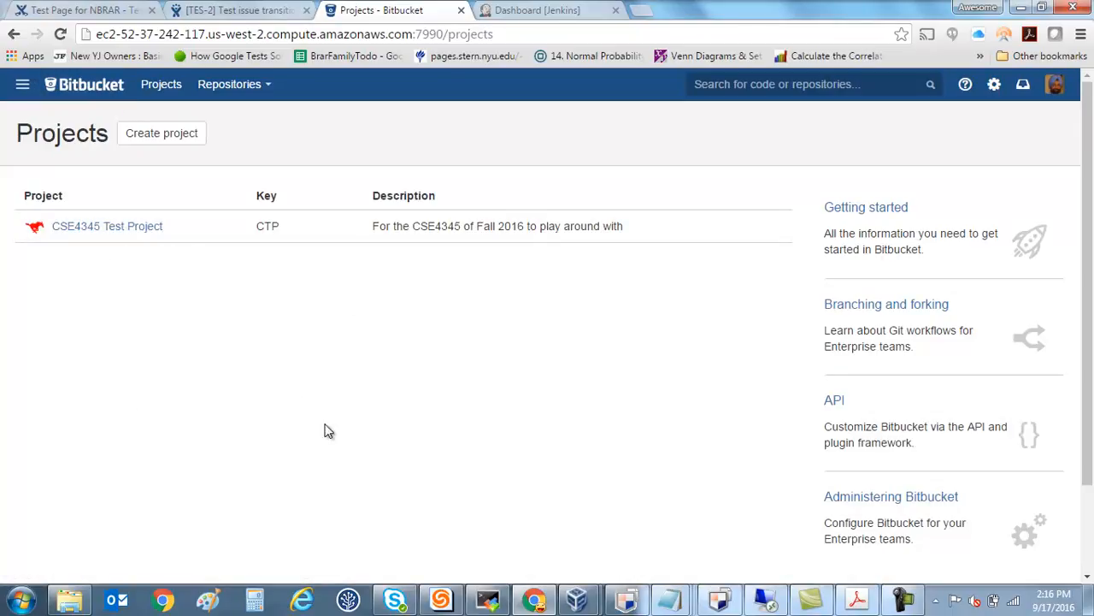
left_click(137, 237)
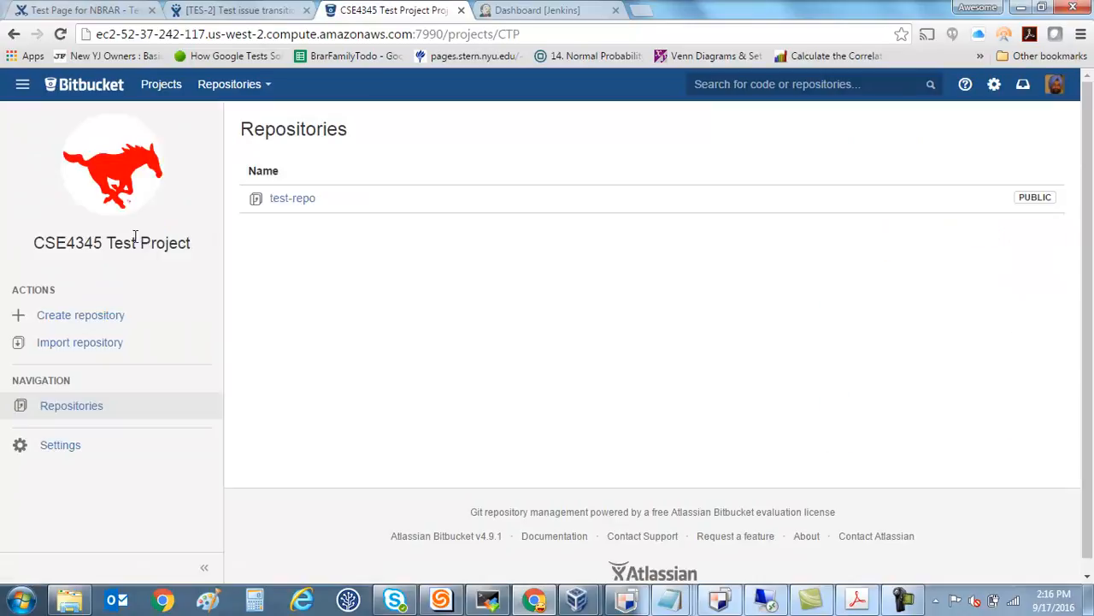
left_click(287, 202)
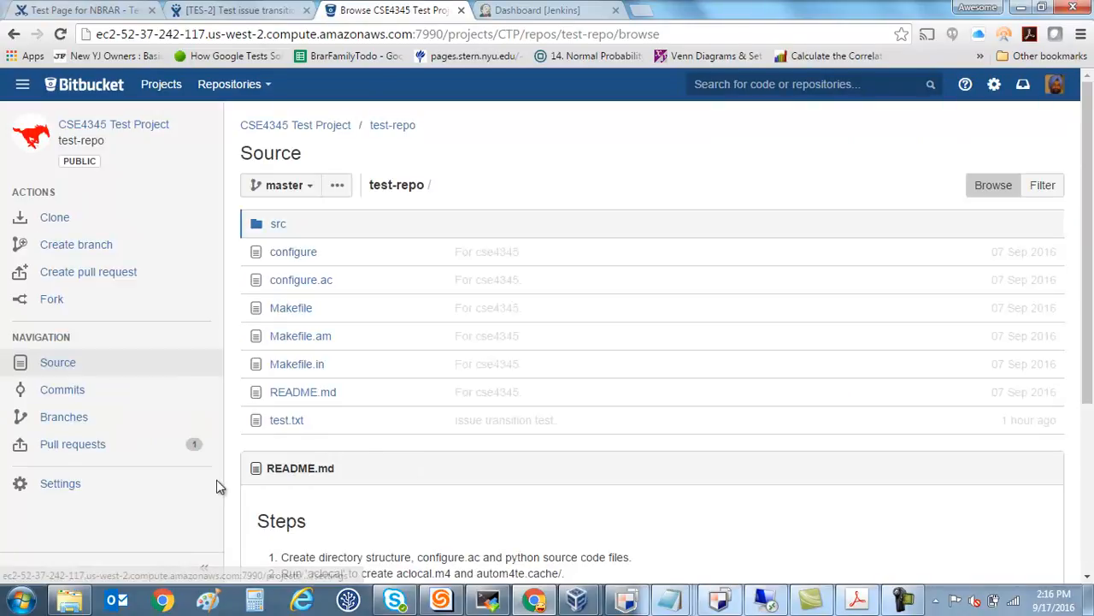
Start adding a public access key in the test-repo settings with Read / Write permission.
left_click(61, 485)
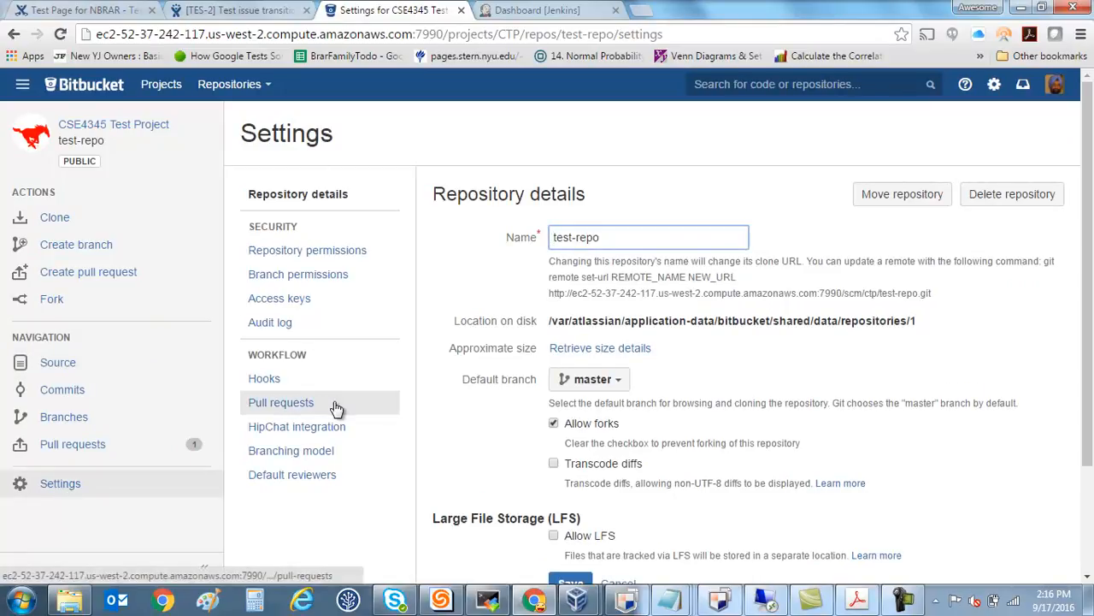
left_click(280, 297)
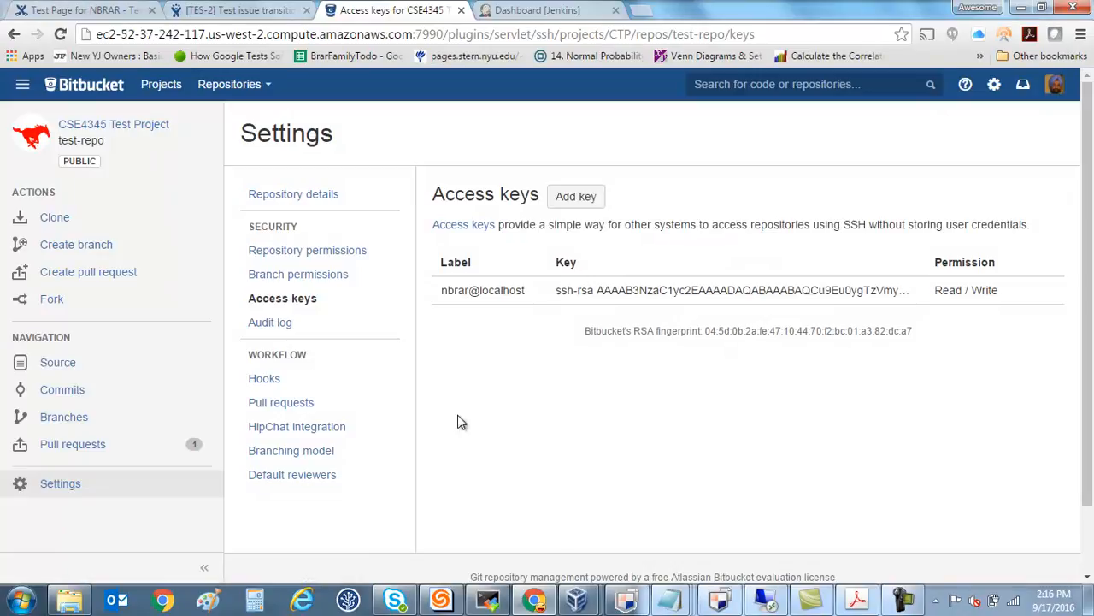
left_click(566, 197)
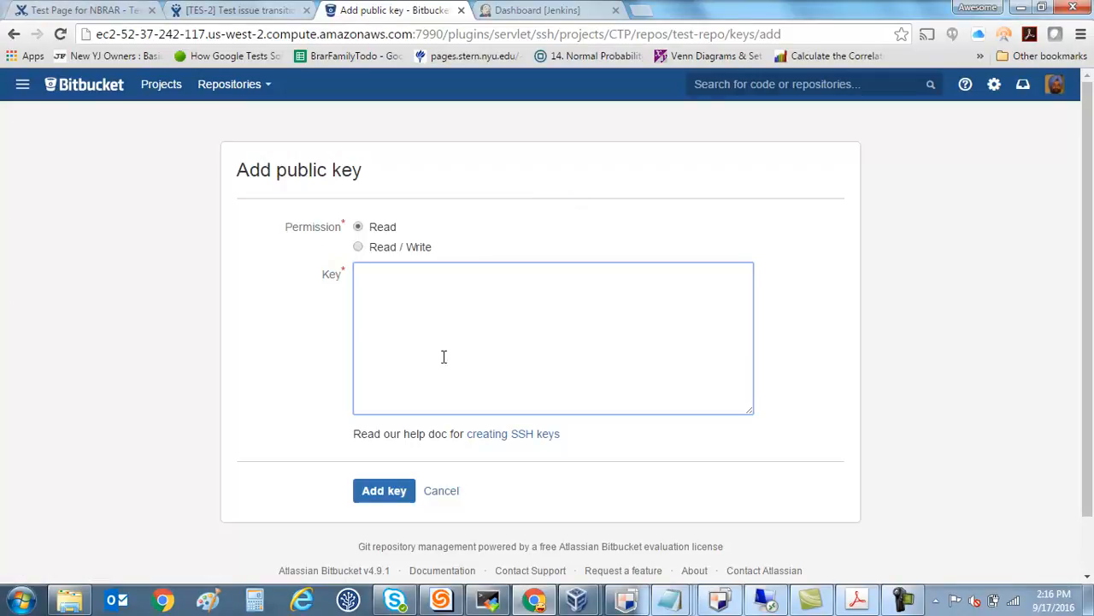
left_click(357, 247)
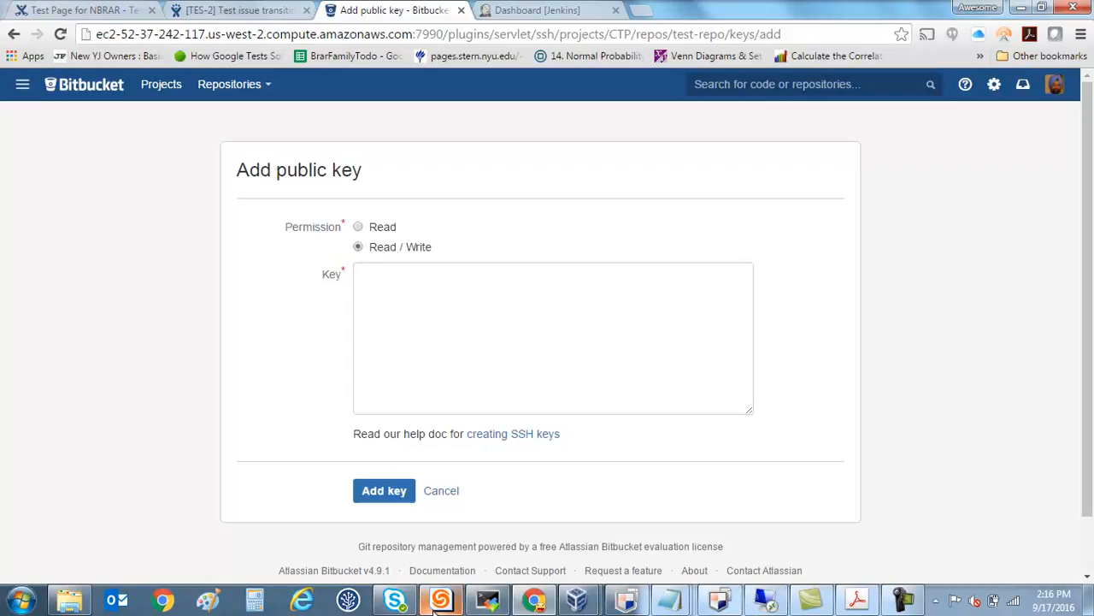
Switch to the instructions PDF in Adobe Acrobat and copy the ssh-keygen command under "Generate Keys for Bitbucket".
left_click(858, 598)
left_click_drag(165, 172, 710, 153)
key("ctrl+c")
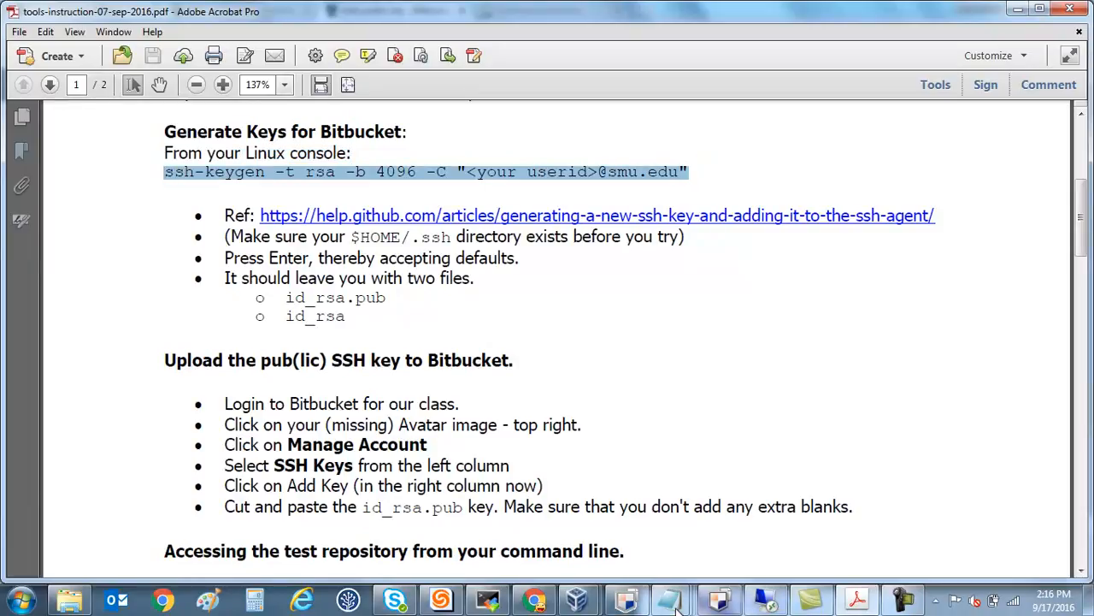
Switch to the Ubuntu virtual machine in VirtualBox and write "I am doing this on a Virtual box Ubuntu image." in a new vi buffer.
mouse_move(578, 600)
left_click(679, 510)
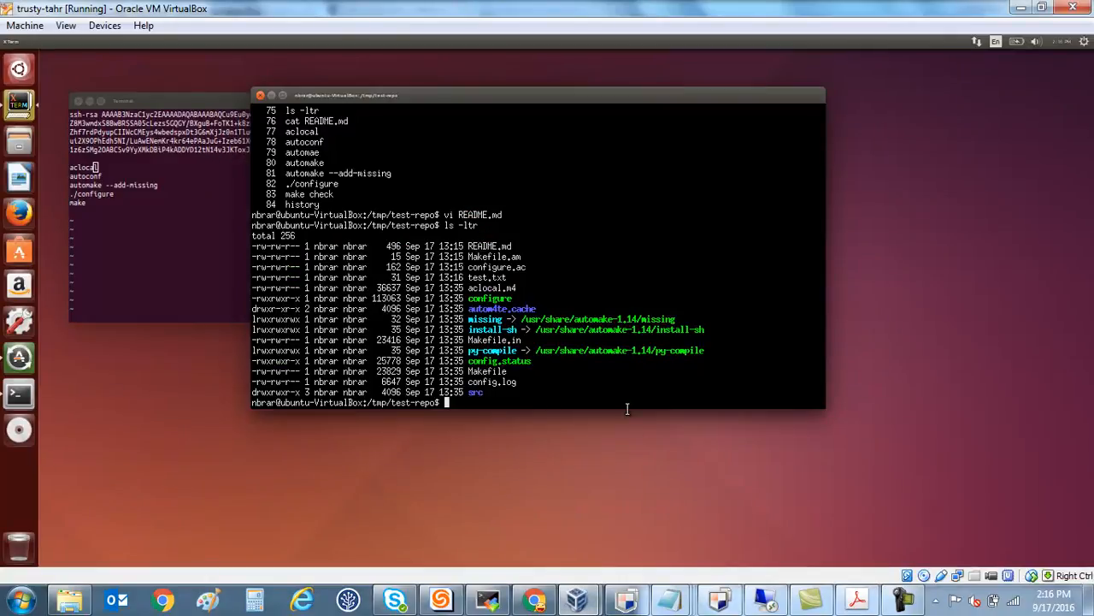
type("vi")
key("Return")
type("i am ")
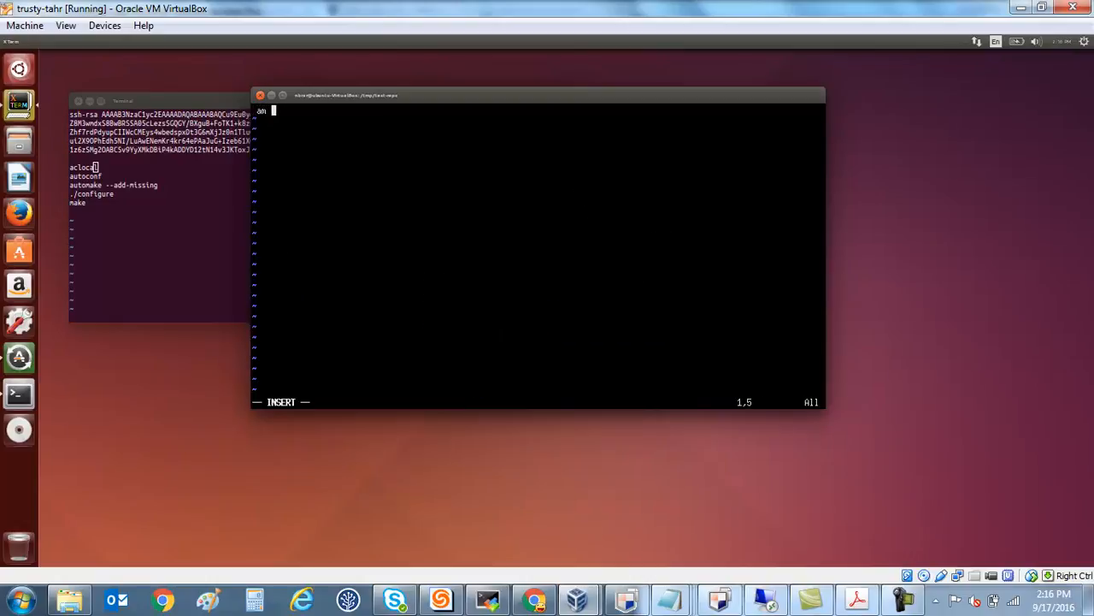
type("I am doing this on a")
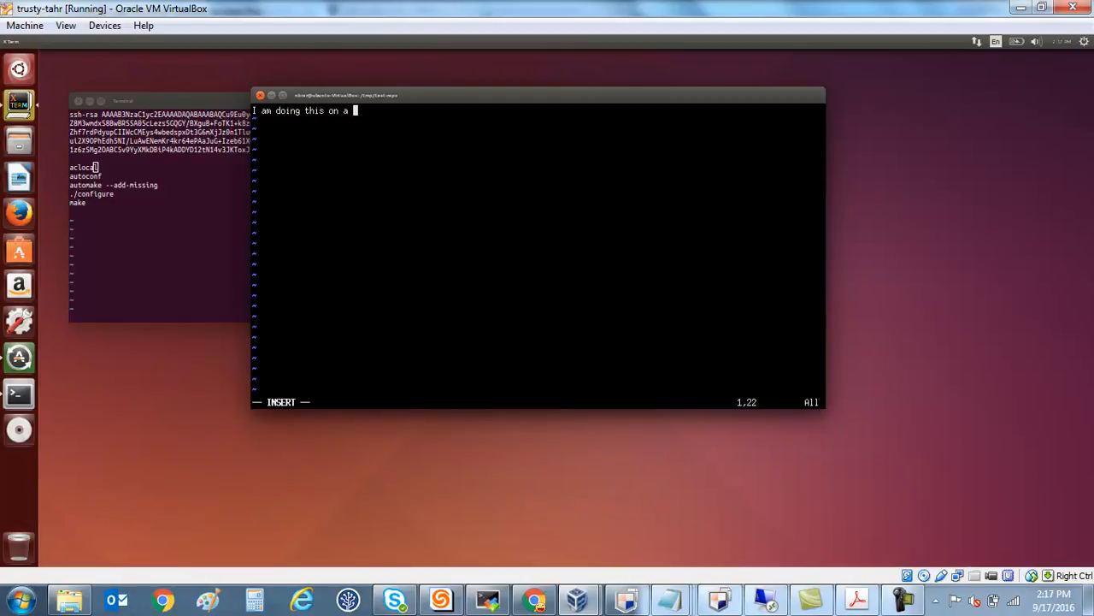
type(" Virtual box Ubuntu image.")
key("Return")
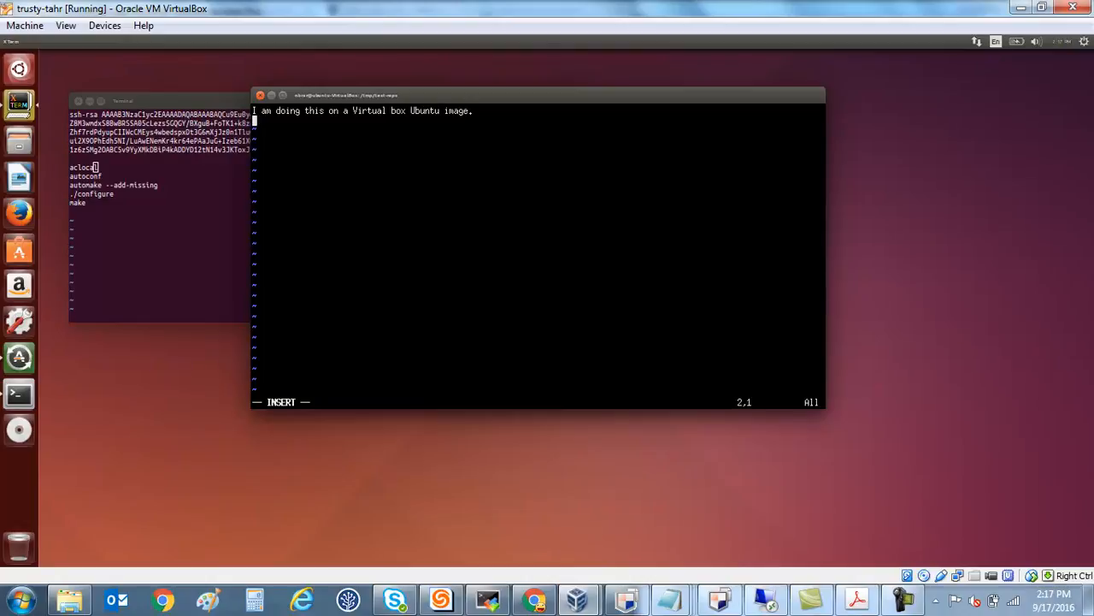
key("ctrl+shift+v")
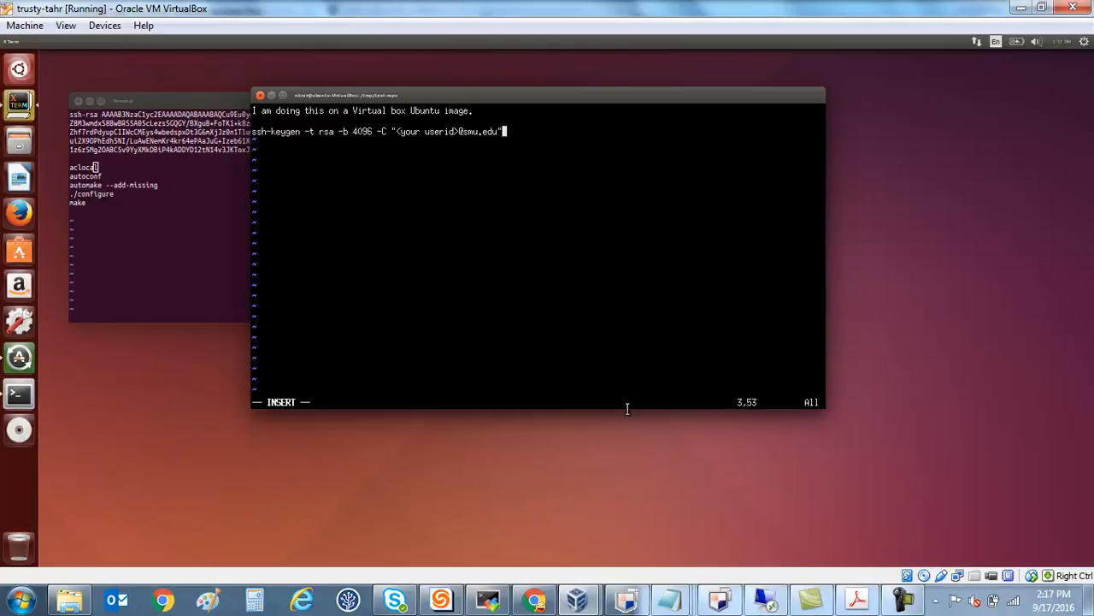
key("Return")
key("Return")
key("Escape")
Replace the "<your userid>" placeholder in the ssh-keygen command with the account's user ID.
key("Up")
key("Up")
key("w")
key("w")
key("w")
key("w")
key("w")
key("w")
key("w")
key("w")
key("x")
key("x")
key("x")
key("x")
key("x")
key("x")
key("x")
key("x")
key("x")
key("x")
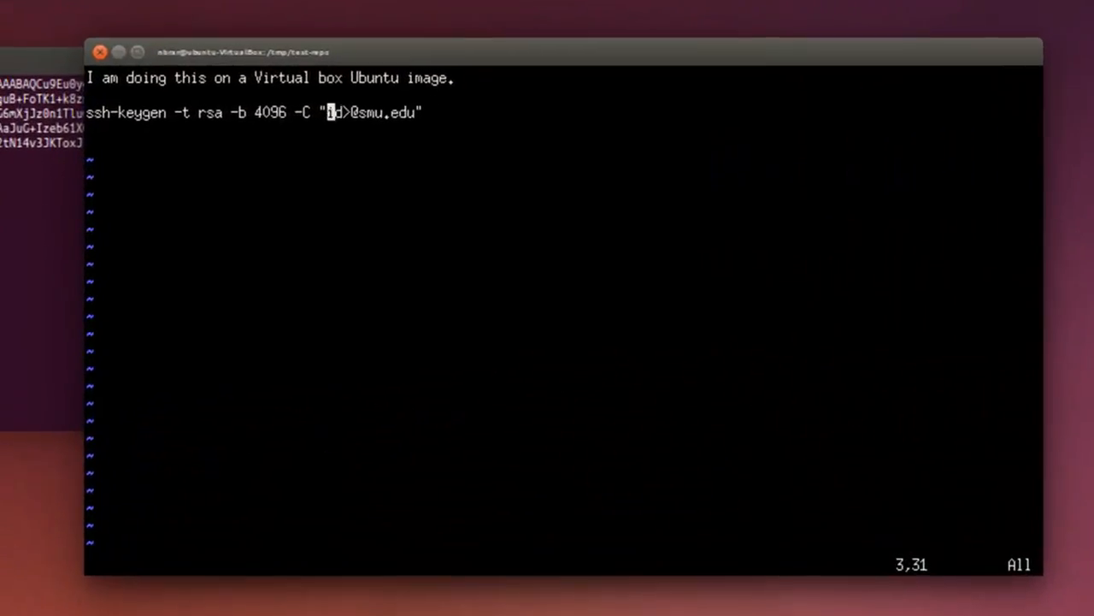
key("x")
key("x")
key("x")
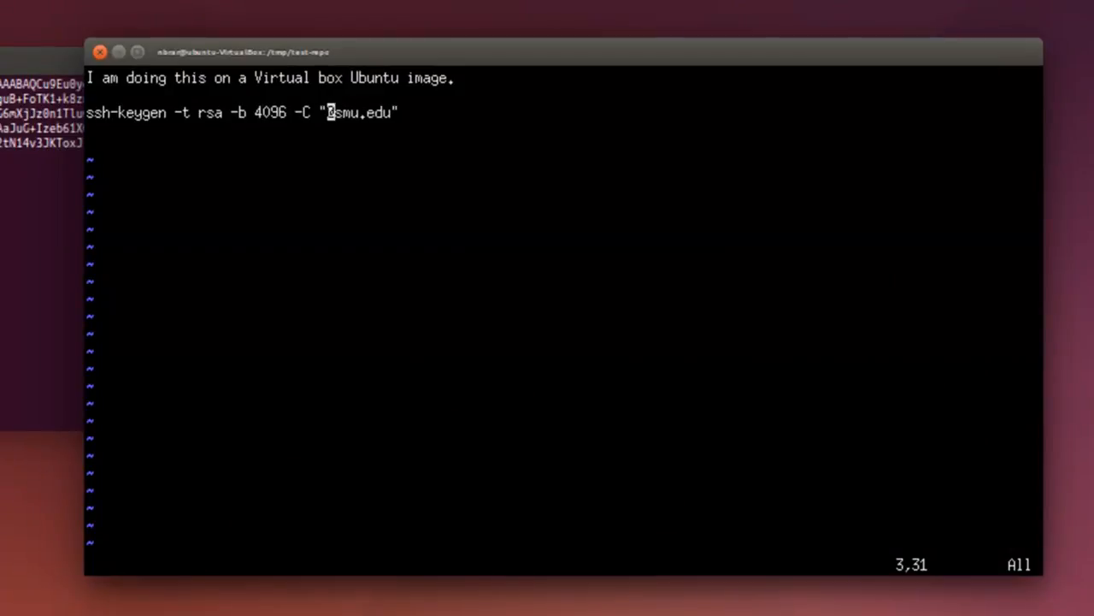
type("inbrar")
key("Escape")
Add the line "Will run the above command and go from there." below the ssh-keygen command in the vi notes.
key("shift+a")
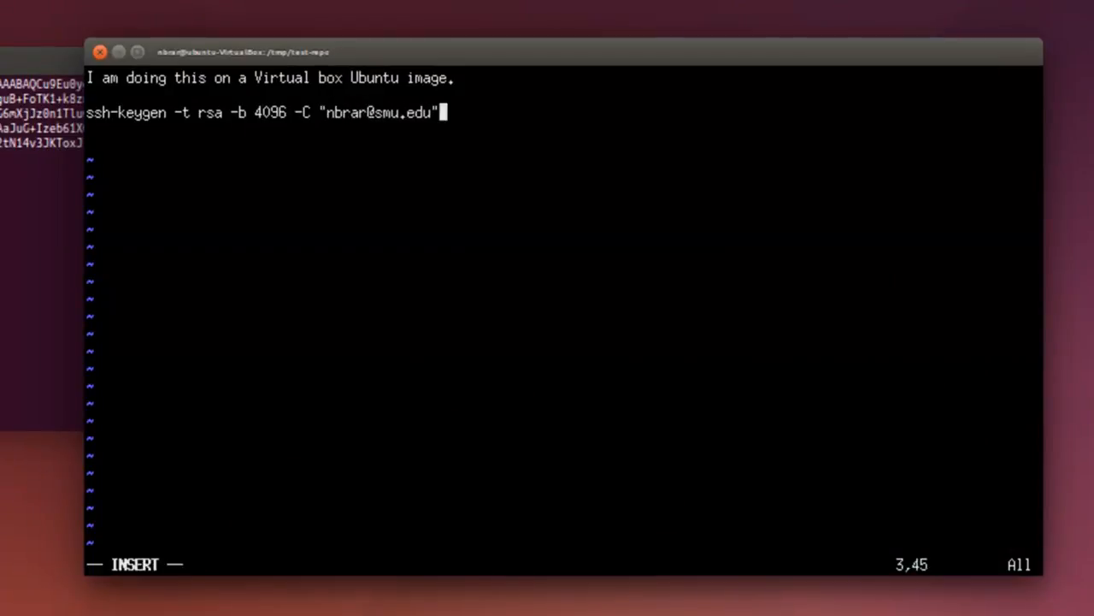
key("Return")
key("Return")
type("Will ")
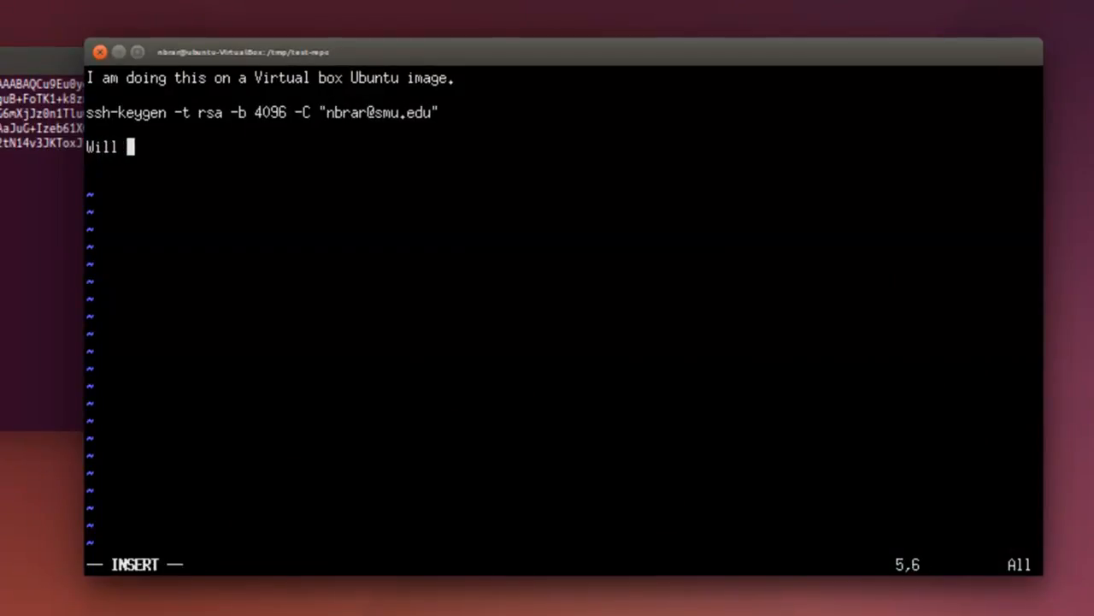
type("run the above ")
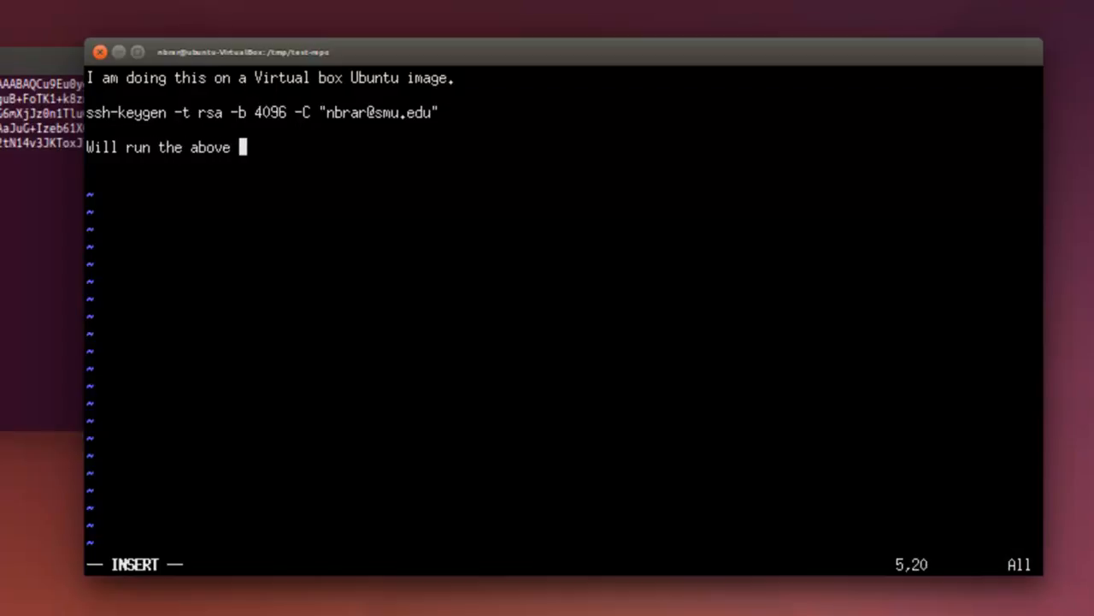
type("command and ")
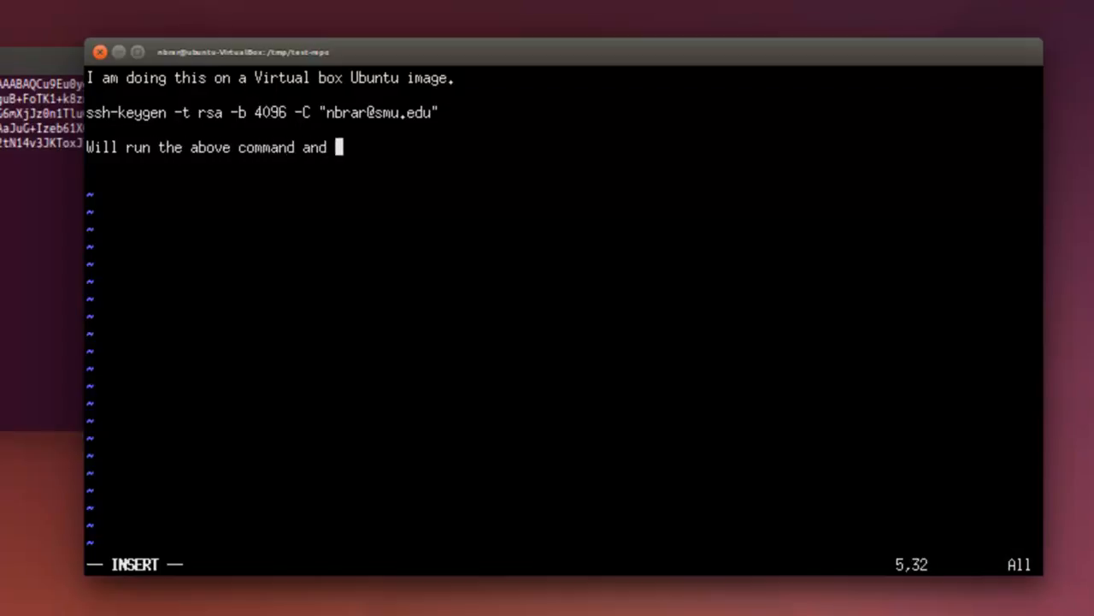
type("go from there.")
Add a separate line reading "THis command must be run from a username that is identical to the username in Bitbucket.".
key("Return")
key("Return")
type("THis command ")
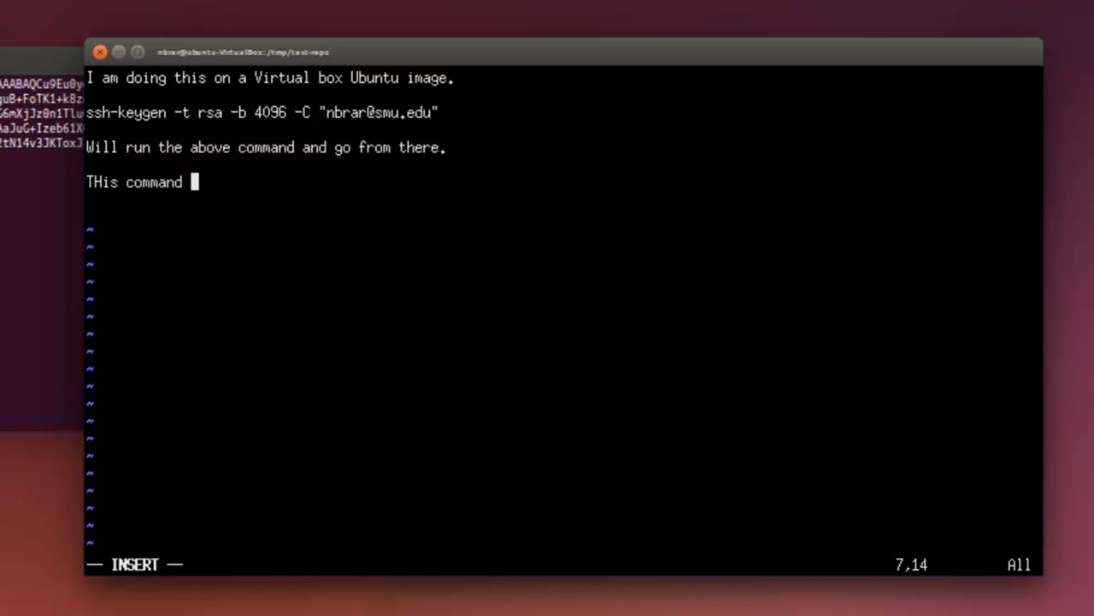
type("must be run f")
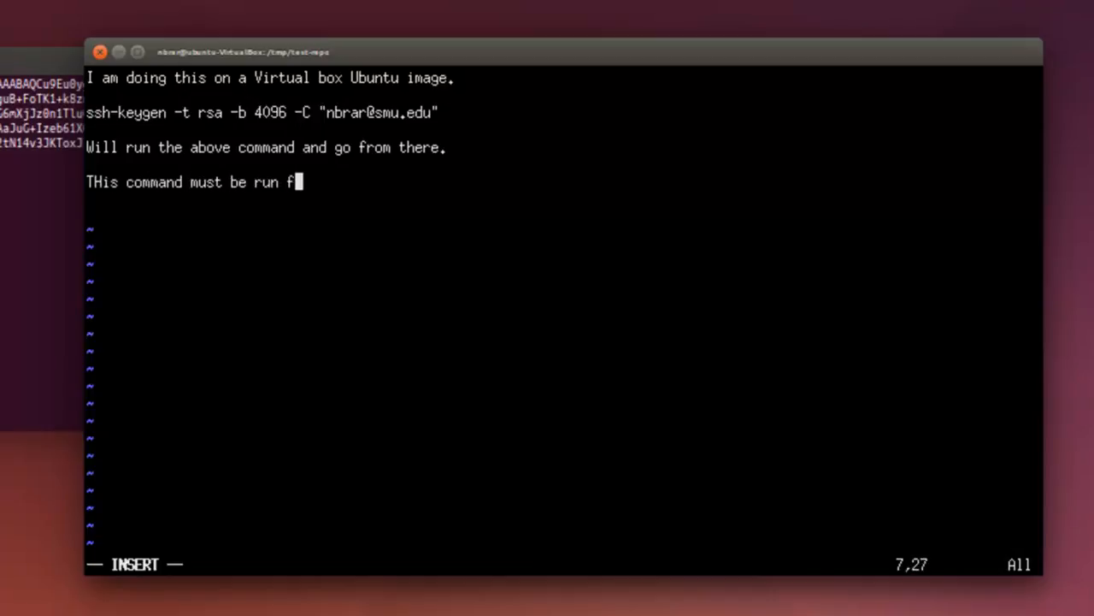
type("rom a use")
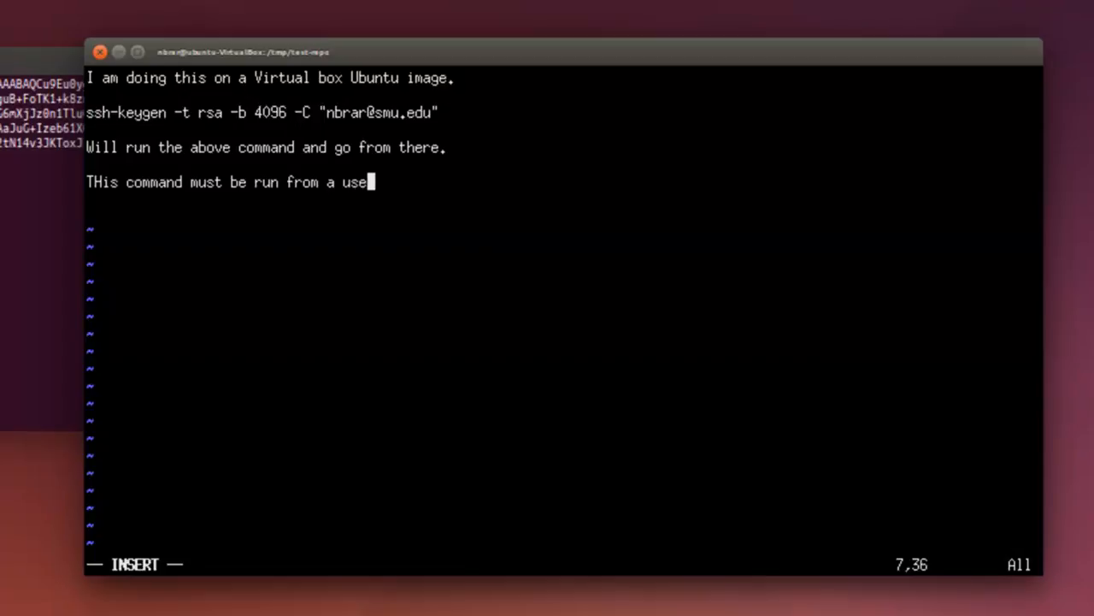
type("rname that is ")
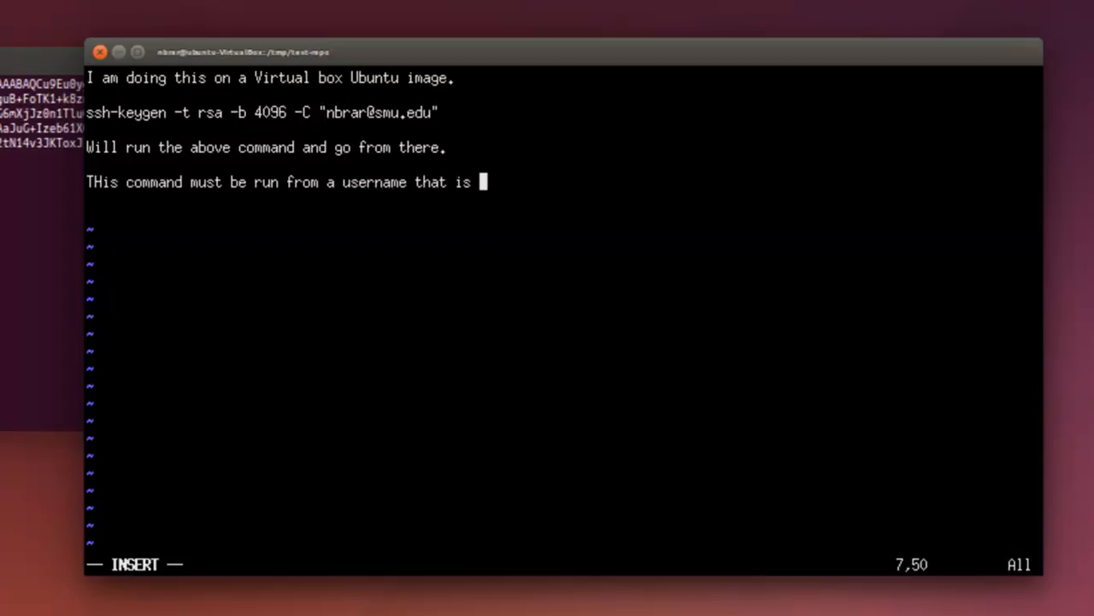
type("identical to th")
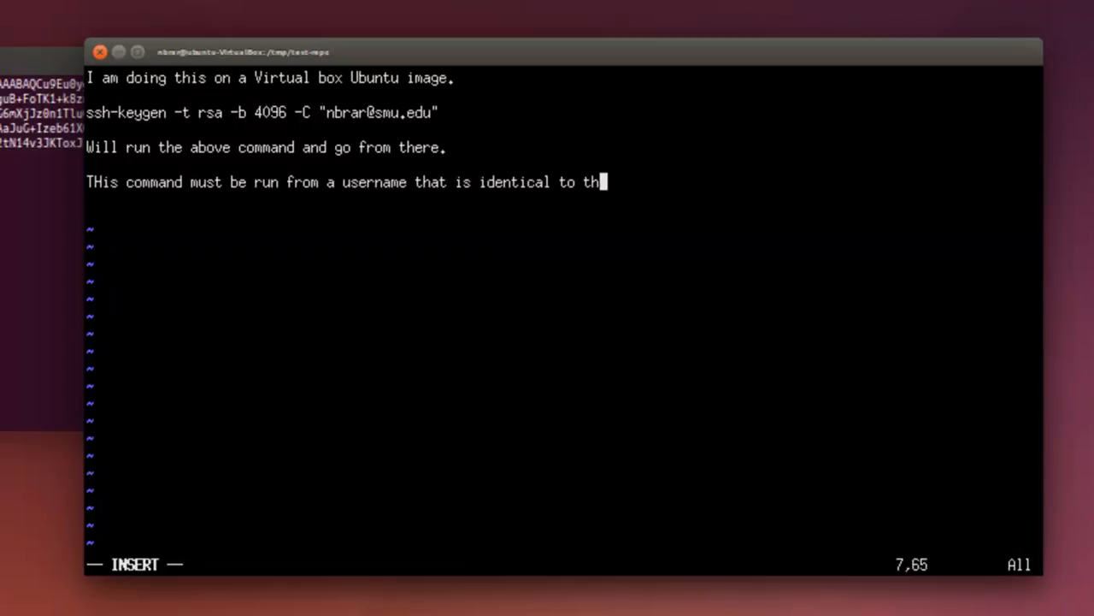
type("e username in ")
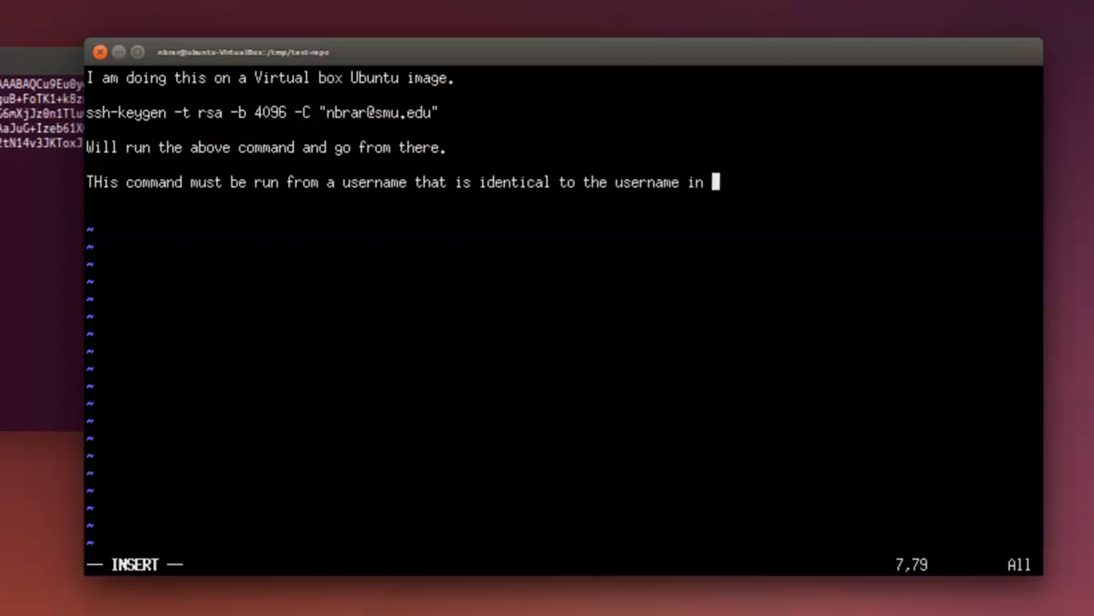
type("Bitbuce")
key("BackSpace")
type("et.")
key("Return")
key("BackSpace")
key("BackSpace")
key("BackSpace")
key("BackSpace")
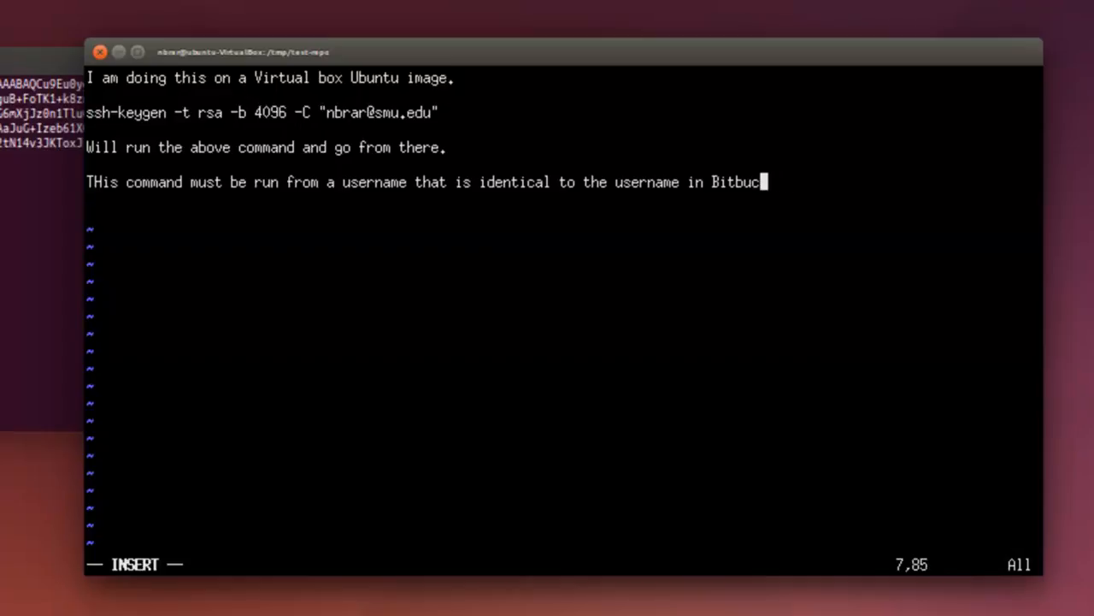
type("et.")
key("BackSpace")
key("BackSpace")
key("BackSpace")
key("BackSpace")
type("cket.")
Add a final line stating "Fortunately, mine in", the quoted account user ID and "in both places.".
key("Return")
key("Return")
type("Fortunatel")
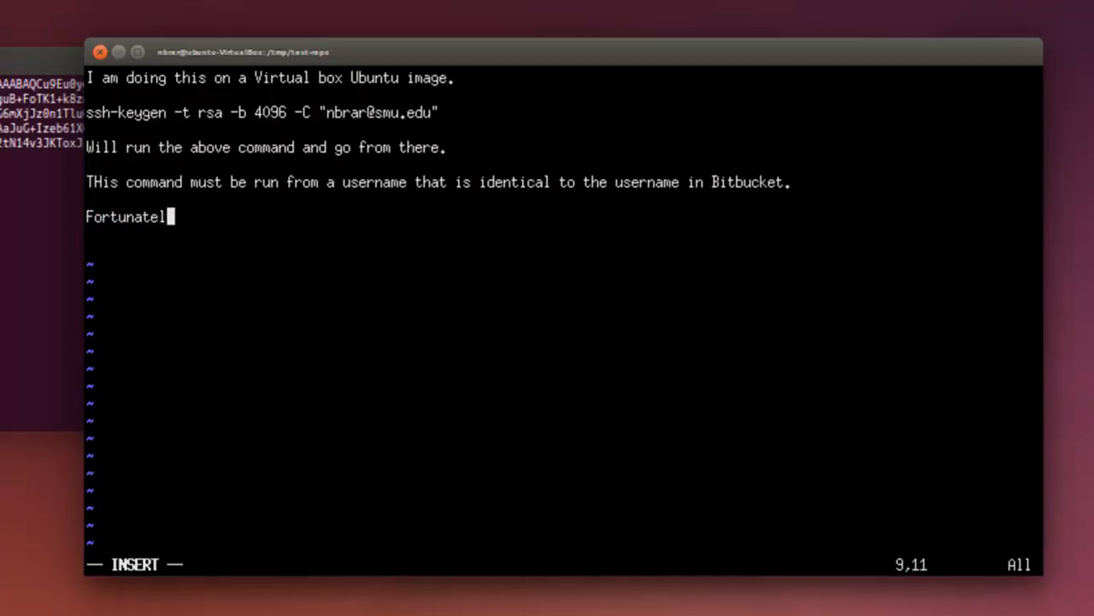
type("y, mine in \"nbrar\" in both places.")
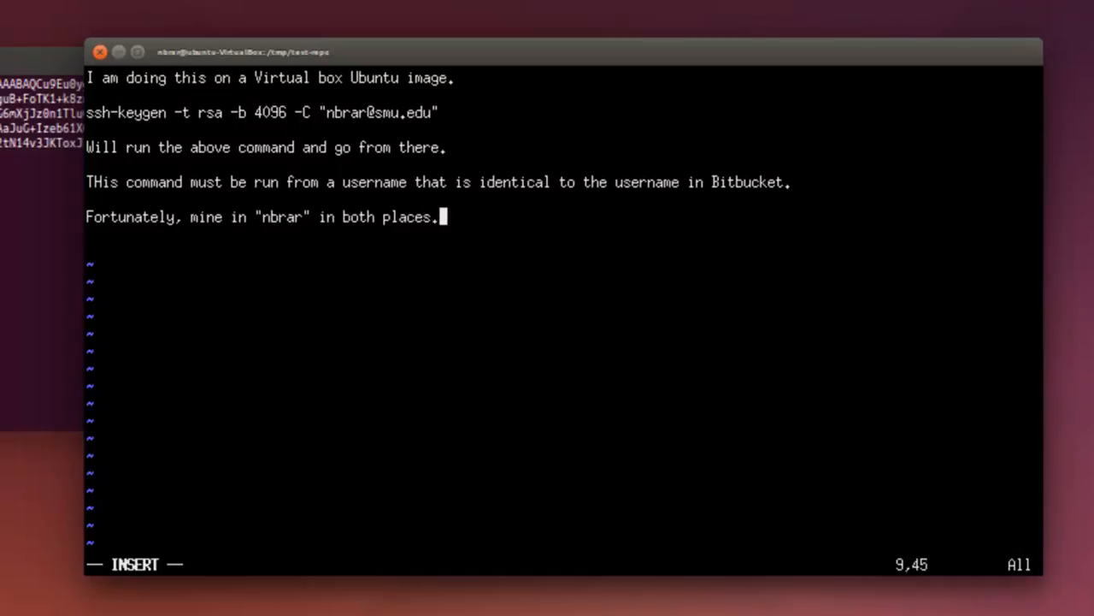
key("Return")
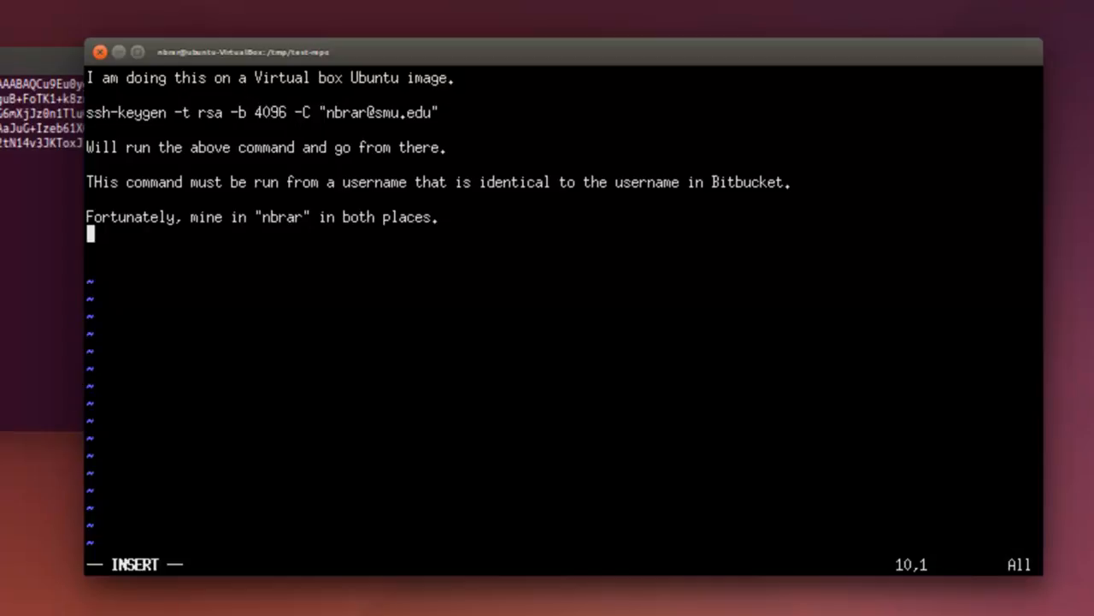
Open a new XTerm window and place it so the ssh-keygen line in the notes stays readable.
key("super")
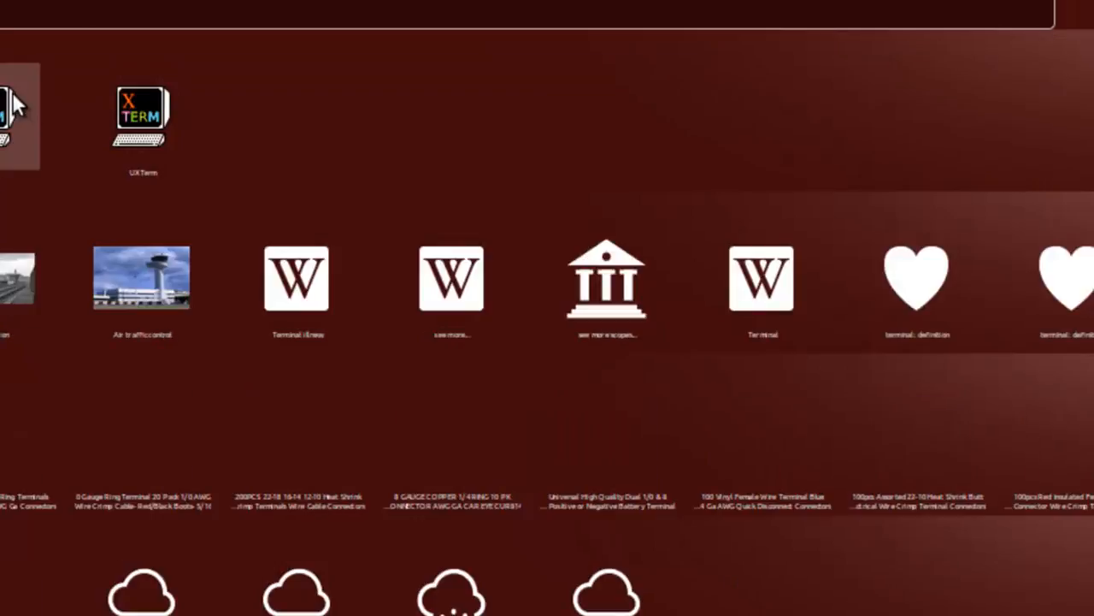
left_click(15, 105)
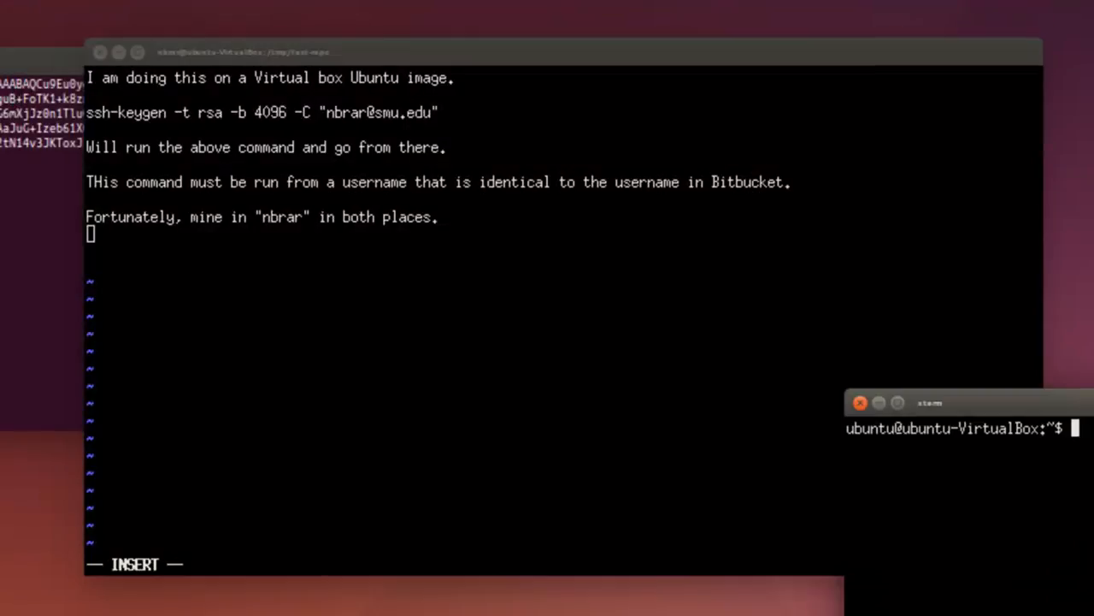
left_click_drag(1093, 403, 979, 361)
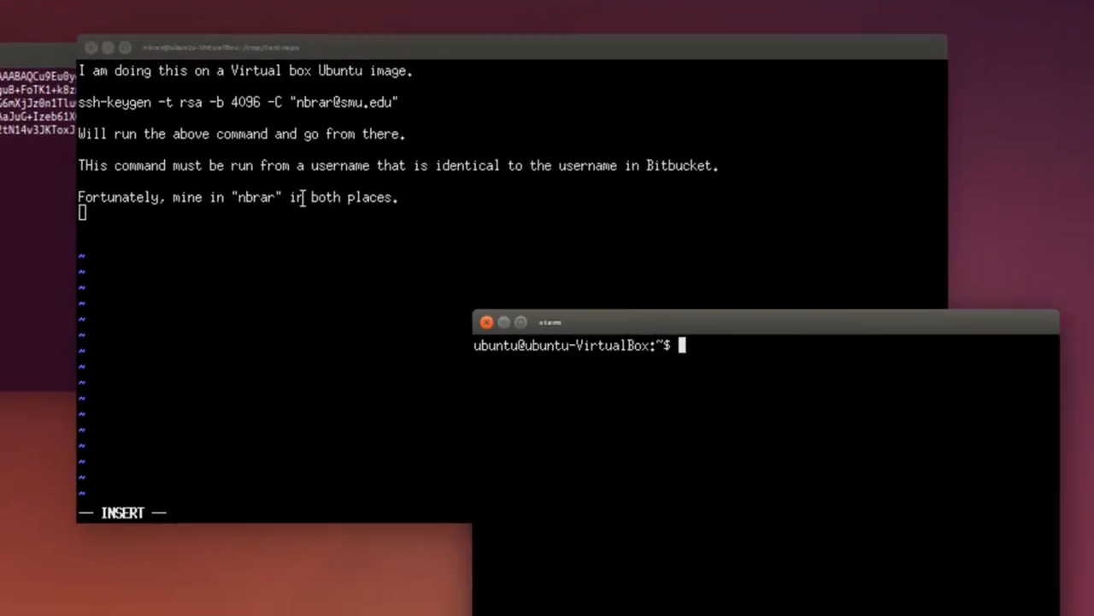
Copy the full ssh-keygen command line from the vi notes and run it in the new XTerm window.
left_click_drag(80, 102, 503, 116)
left_click_drag(419, 95, 425, 83)
key("ctrl+c")
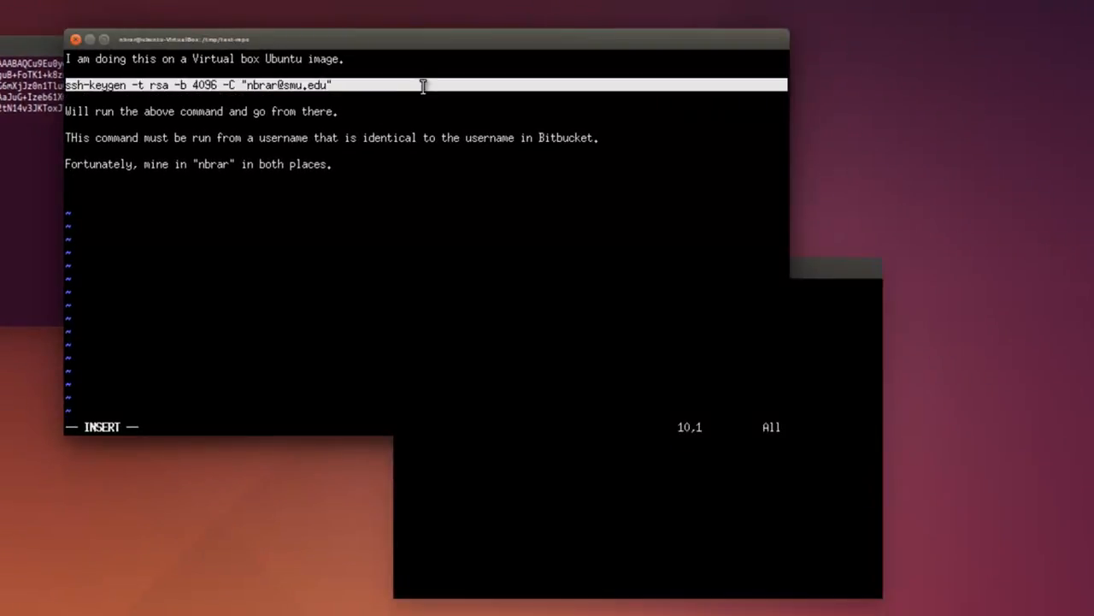
left_click(807, 335)
middle_click(769, 377)
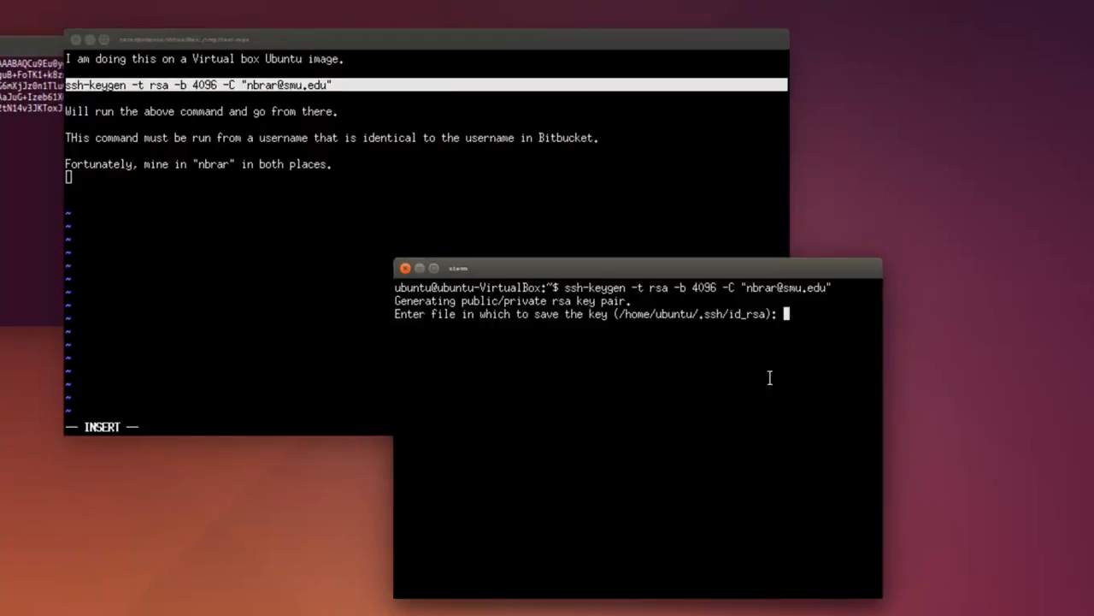
Accept the default key file, overwrite the existing id_rsa with y, and leave the passphrase empty.
key("Return")
type("y")
key("Return")
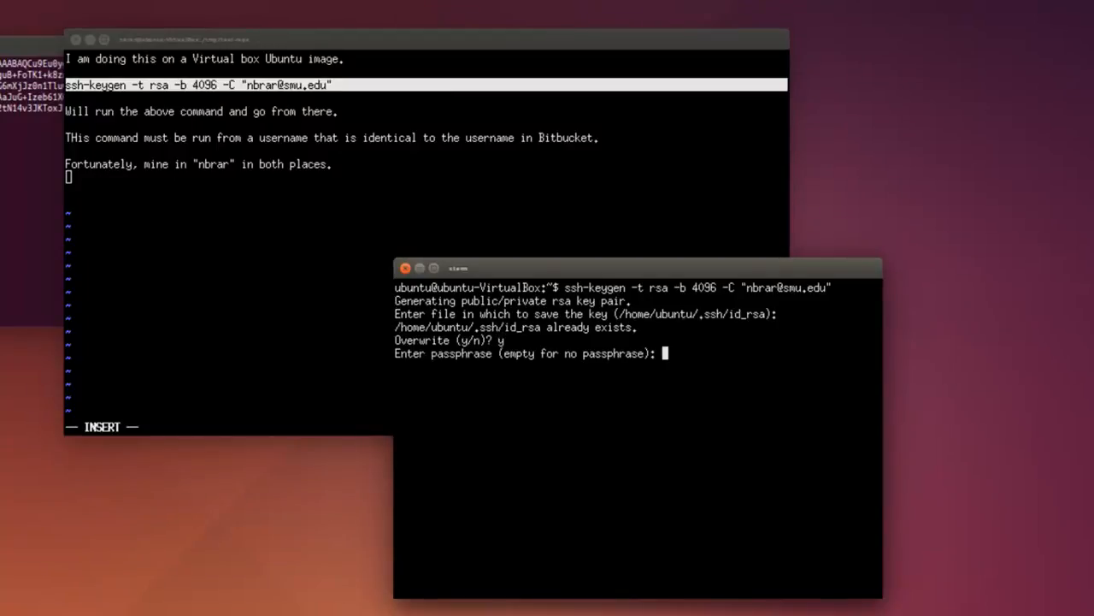
key("Return")
List the generated key files with ls -ltr ~/.ssh.
key("Return")
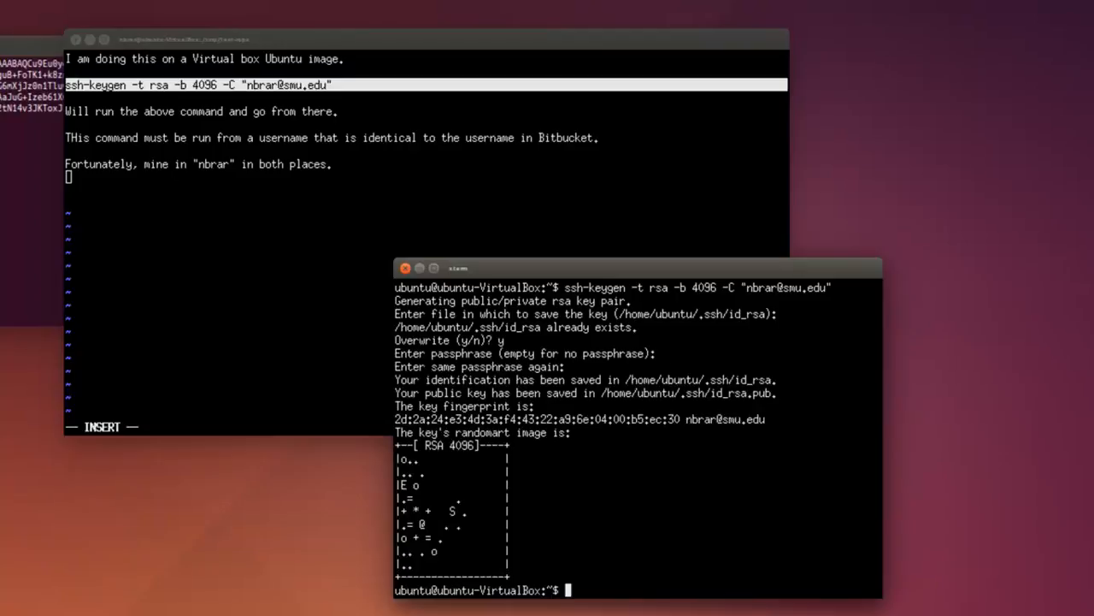
key("Return")
type("ls")
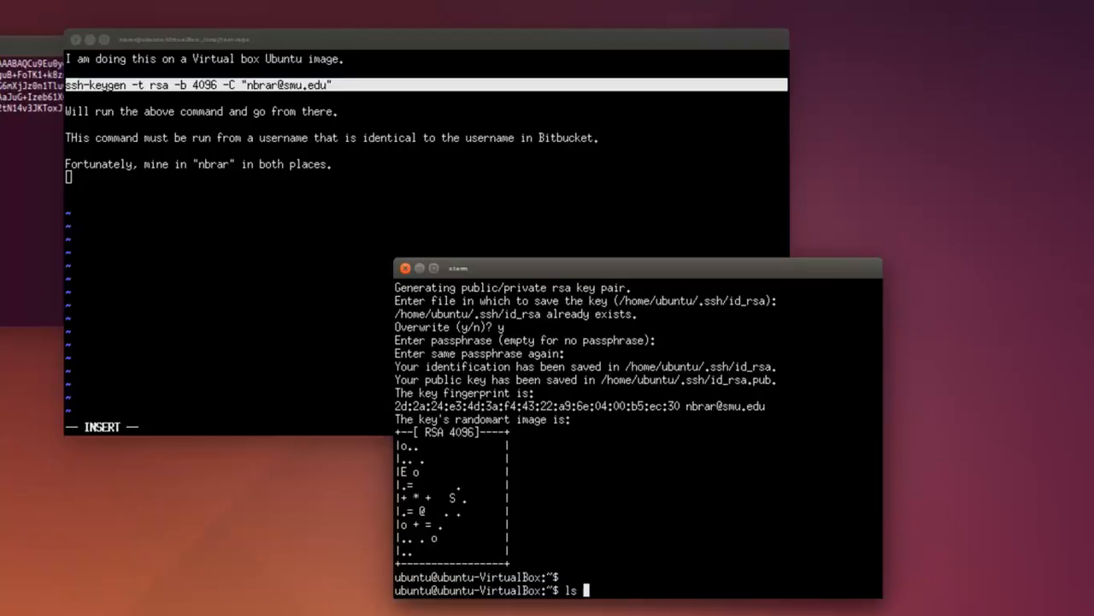
type(" -ltr ~/.ssh")
key("Return")
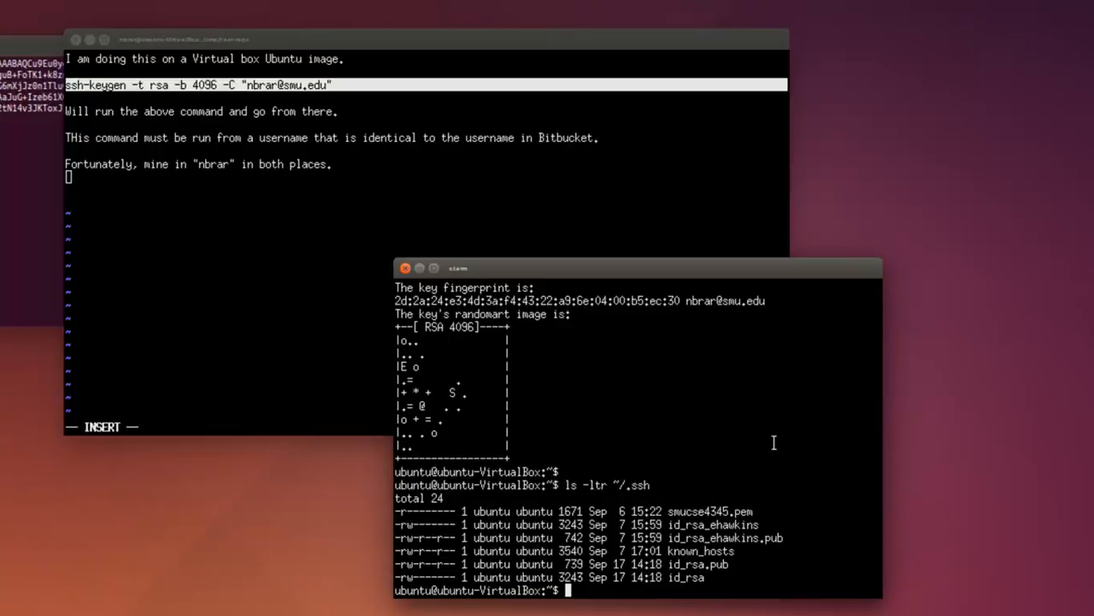
Change into the .ssh directory and open id_rsa.pub in vi.
type("cd .ssh")
key("Return")
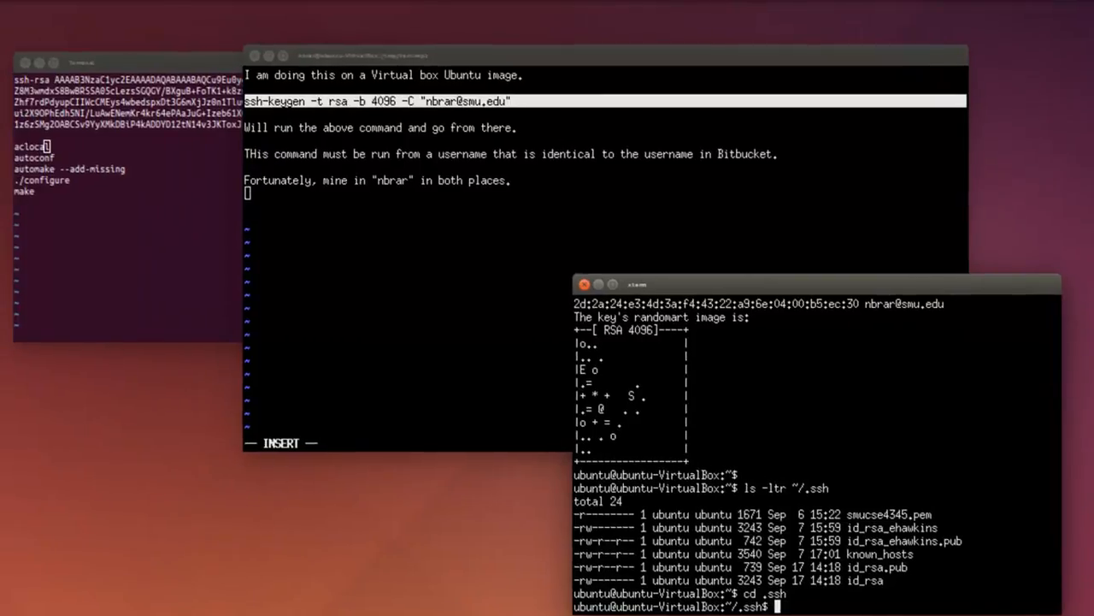
type("vi id_ra")
key("BackSpace")
type("sa.pub")
key("Return")
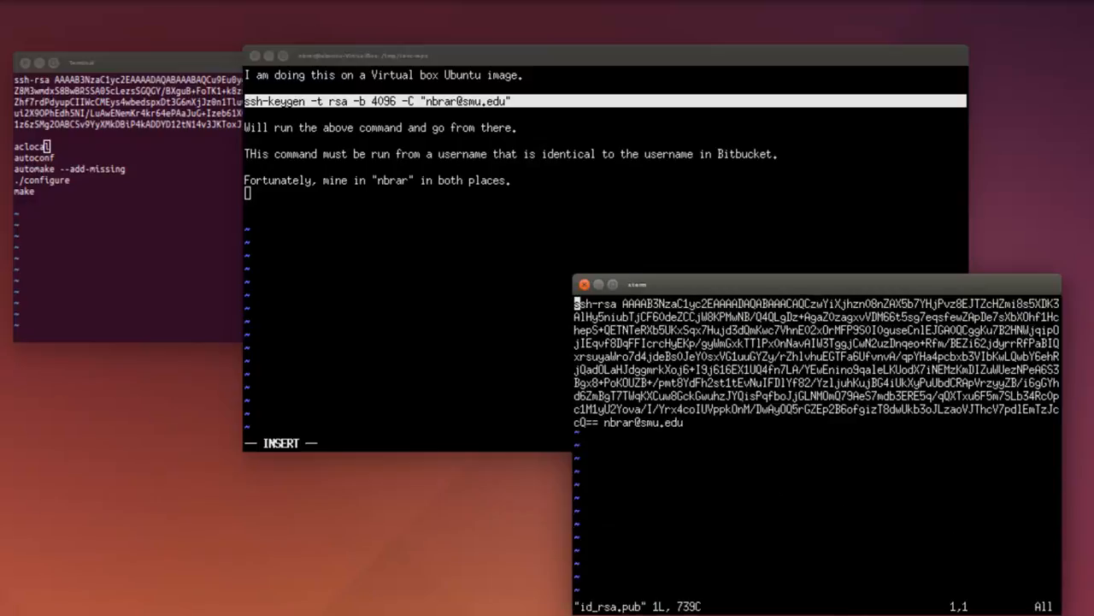
Select the whole public key in id_rsa.pub and delete all existing lines from the vi buffer in the purple Terminal window.
left_click_drag(576, 303, 684, 422)
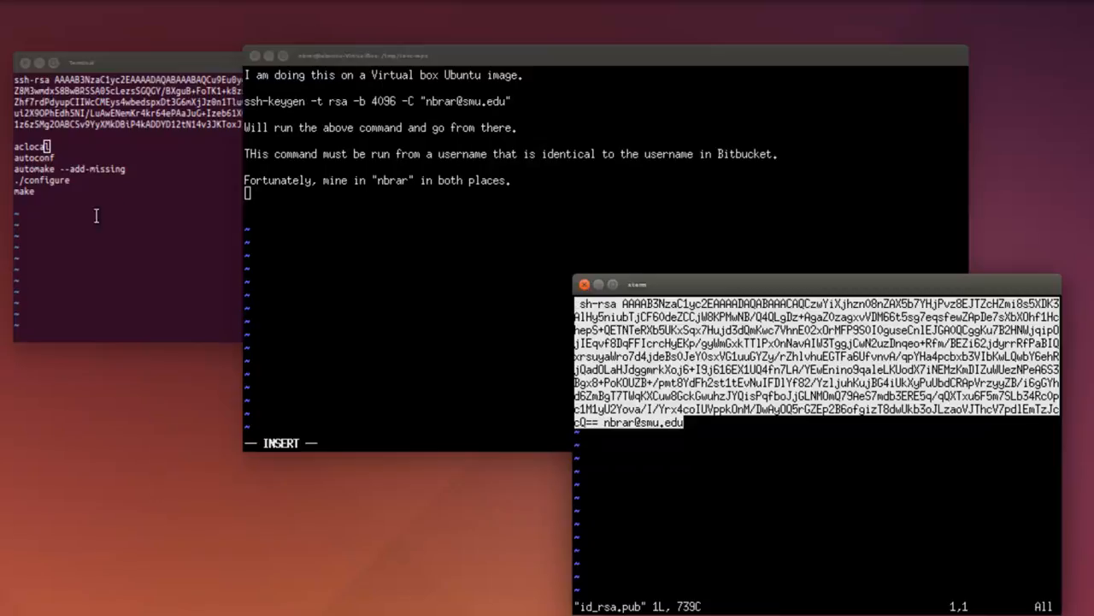
left_click(137, 218)
key("Up")
key("Up")
key("Down")
key("shift+o")
key("Return")
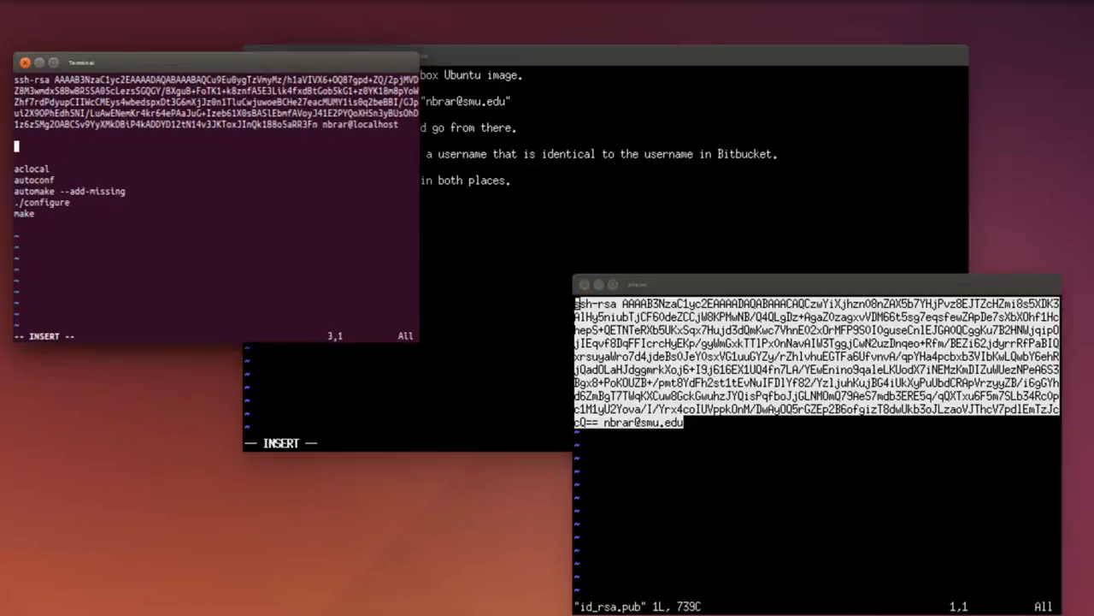
key("Escape")
key("d")
key("d")
key("d")
key("d")
key("d")
key("d")
key("d")
key("d")
key("d")
key("d")
key("d")
key("d")
key("d")
key("d")
key("d")
key("d")
key("d")
key("d")
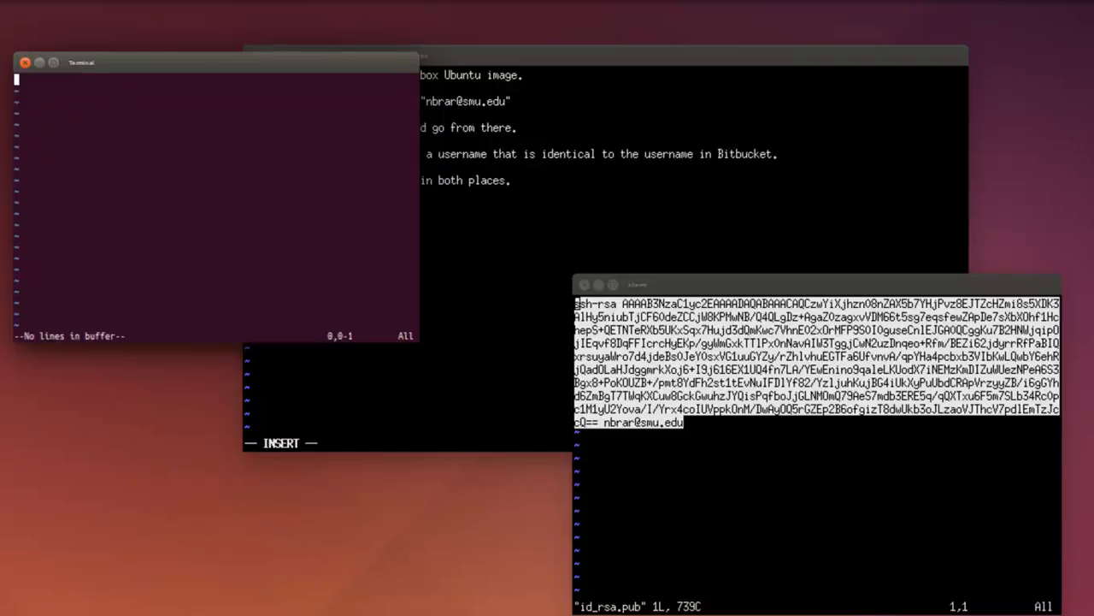
Paste the selected public key into the empty vi buffer, undo the truncated paste, and paste the full key in insert mode.
key("ctrl+shift+v")
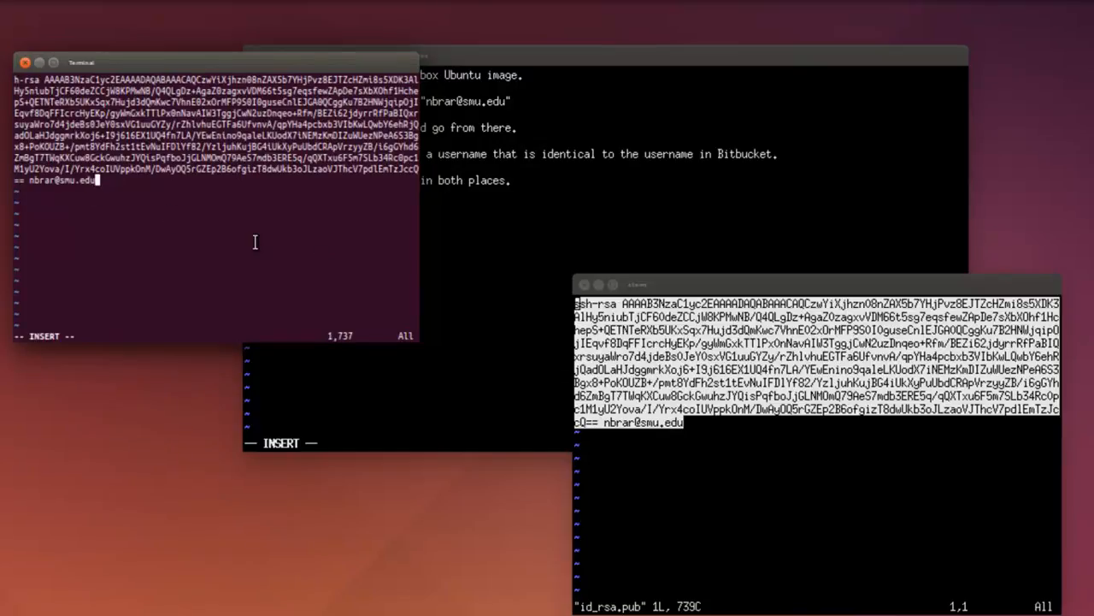
key("Escape")
key("i")
key("Escape")
key("u")
key("i")
key("ctrl+shift+v")
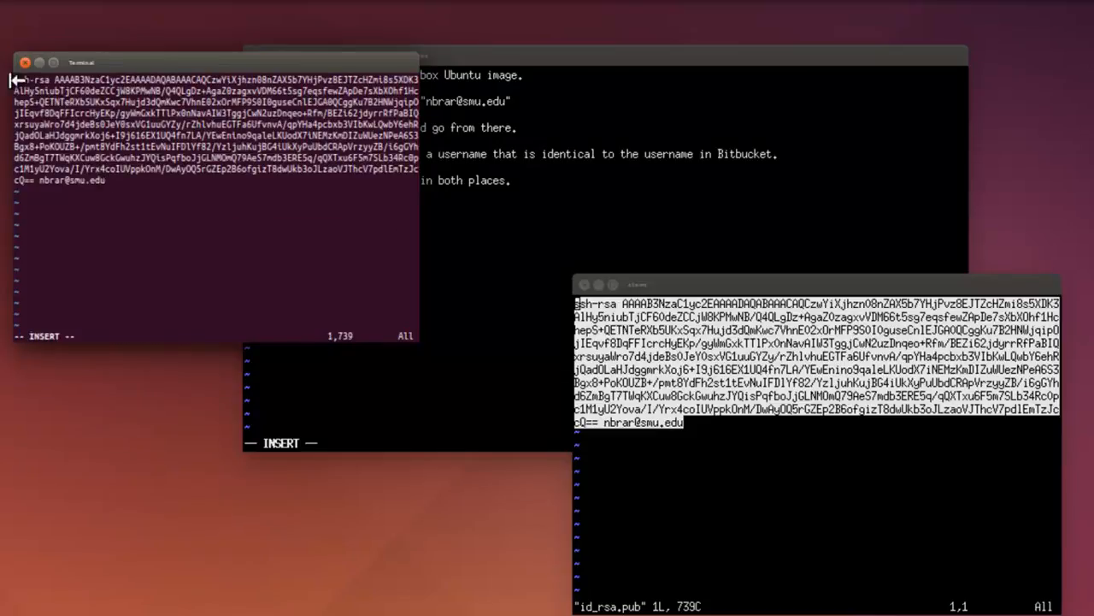
Copy the complete public key, from ssh-rsa through the trailing e-mail comment, from the Terminal's vi buffer.
left_click_drag(14, 80, 106, 179)
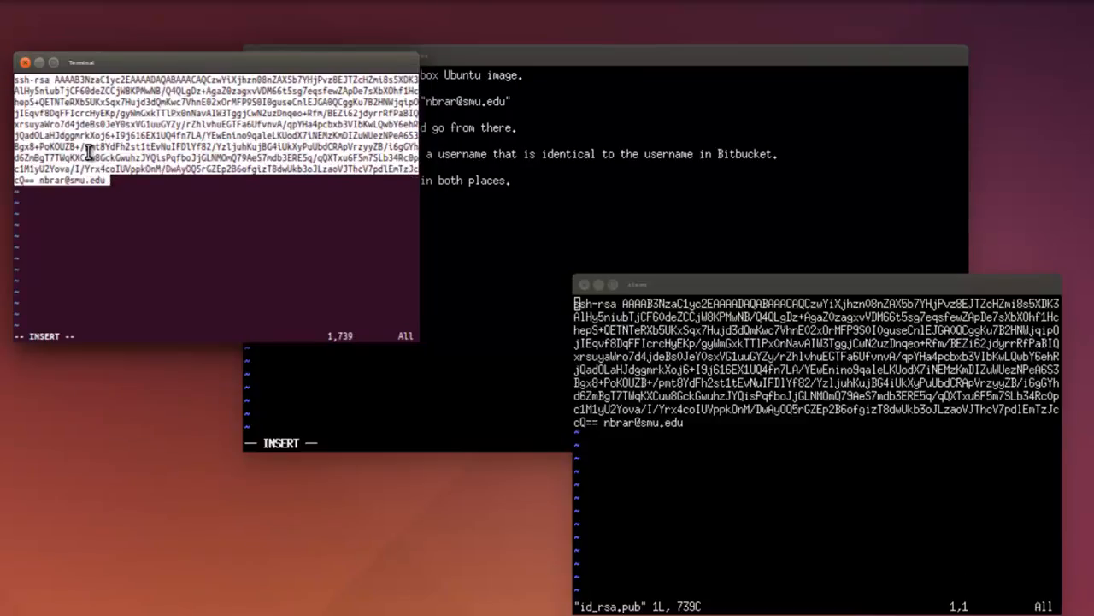
right_click(89, 152)
left_click(133, 224)
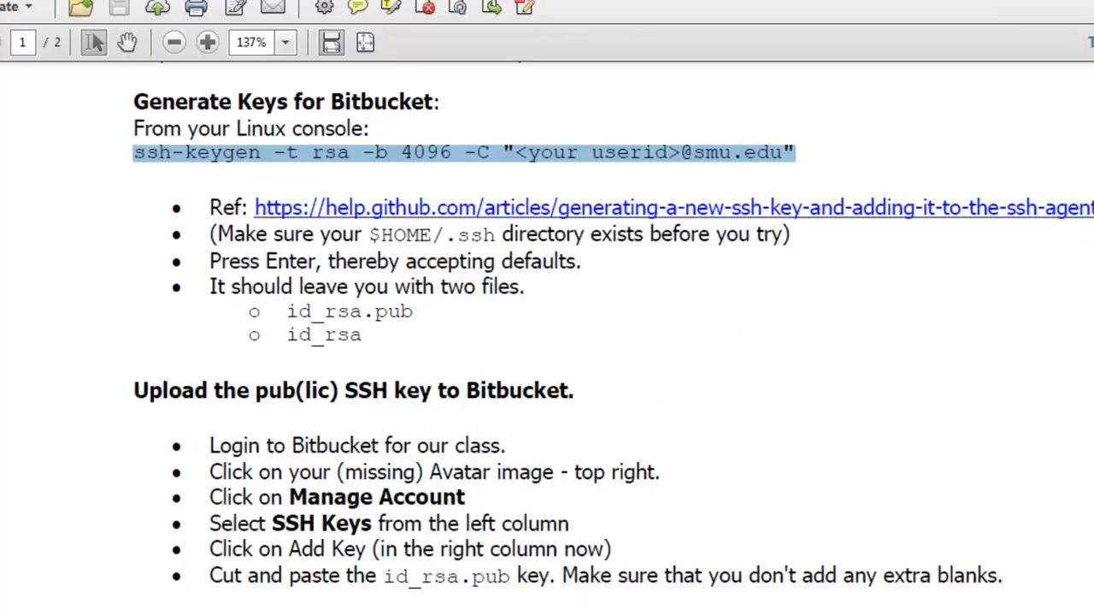
Review the instructions PDF's steps under "Upload the pub(lic) SSH key to Bitbucket", from logging in to pasting the id_rsa.pub key.
left_click_drag(245, 448, 379, 446)
left_click_drag(253, 472, 422, 473)
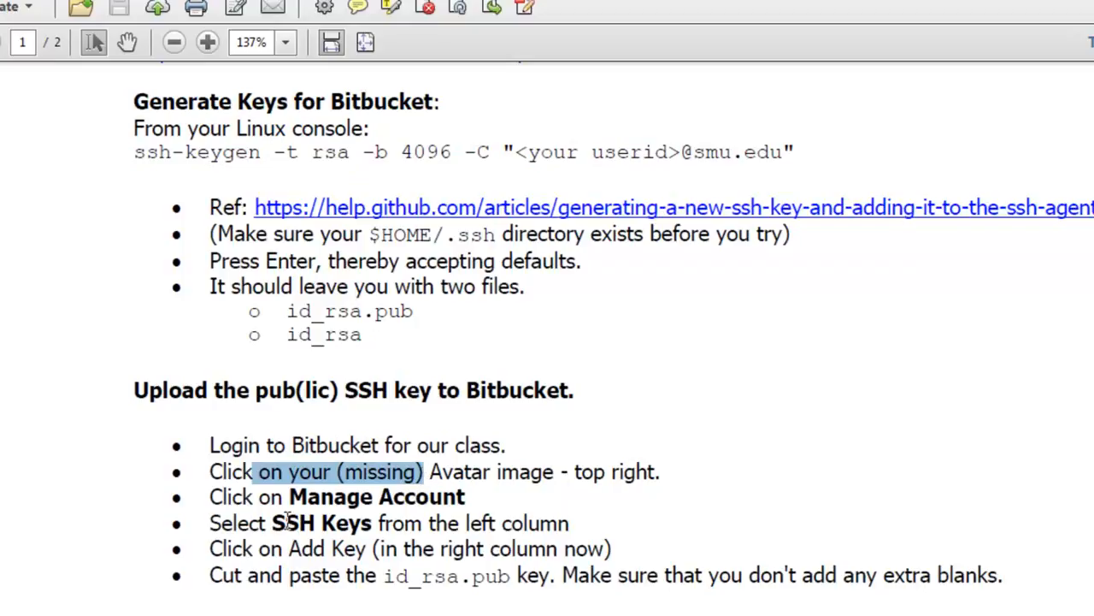
left_click_drag(293, 499, 466, 498)
left_click_drag(267, 524, 413, 525)
left_click_drag(257, 550, 434, 549)
left_click_drag(248, 576, 551, 576)
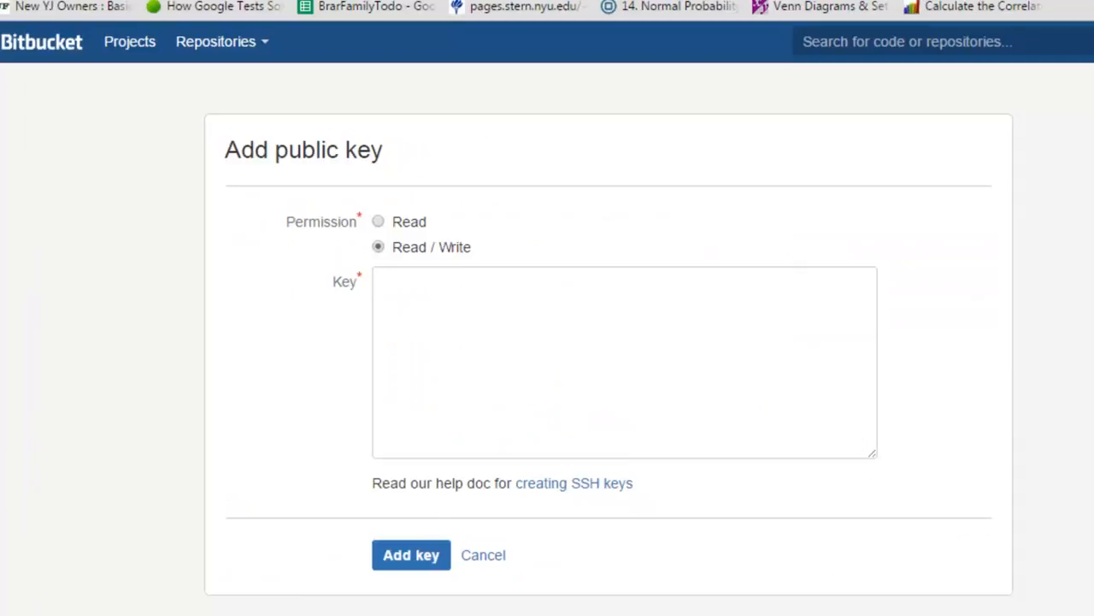
Paste the copied public SSH key into the key field and add it with Read / Write permission.
left_click(562, 347)
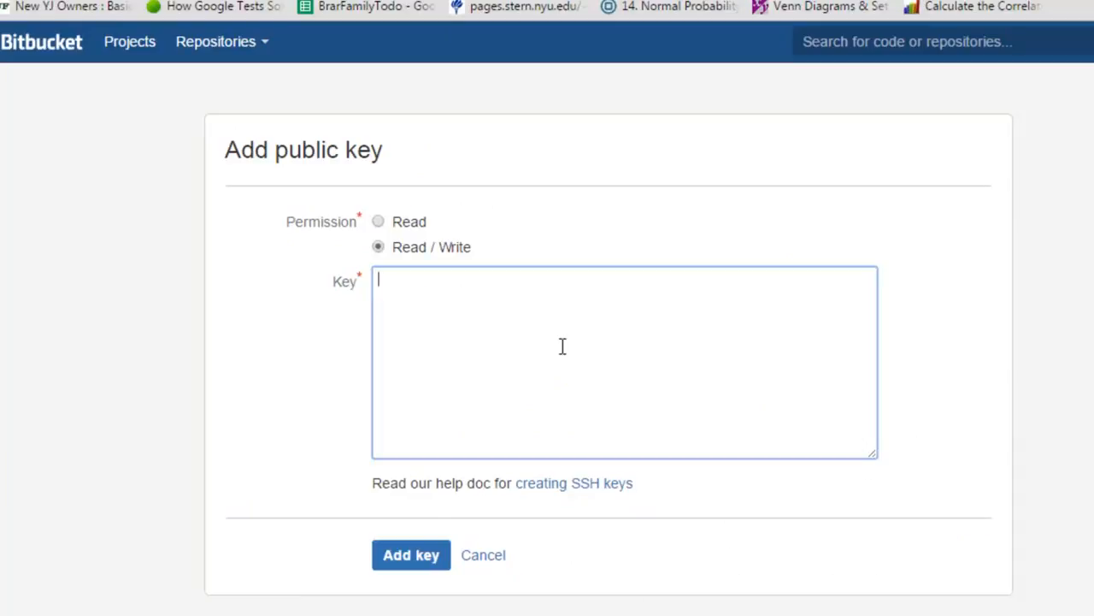
key("ctrl+v")
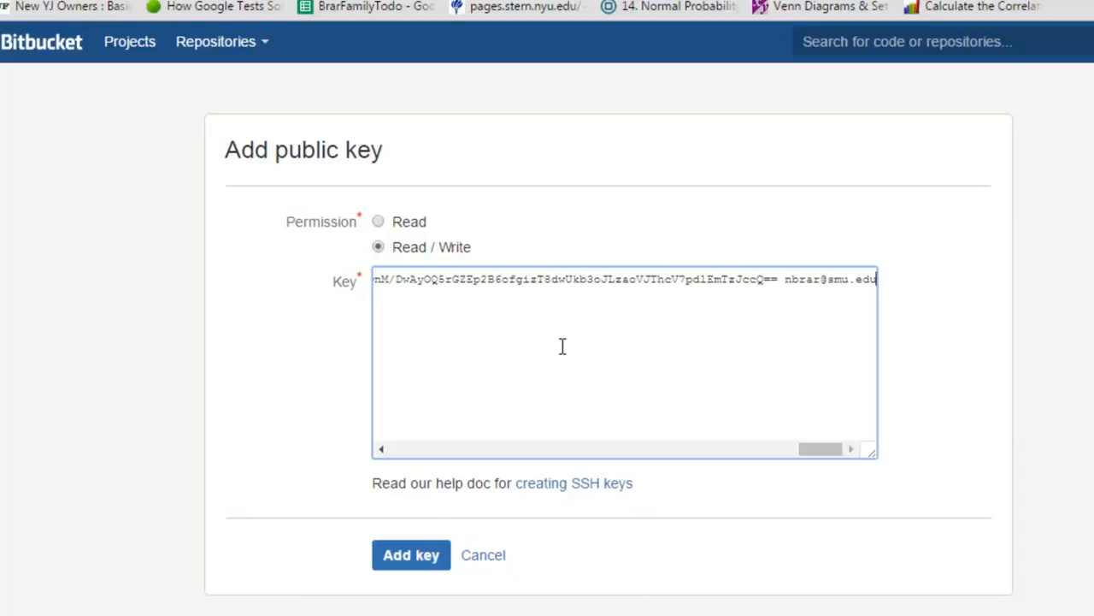
left_click(412, 555)
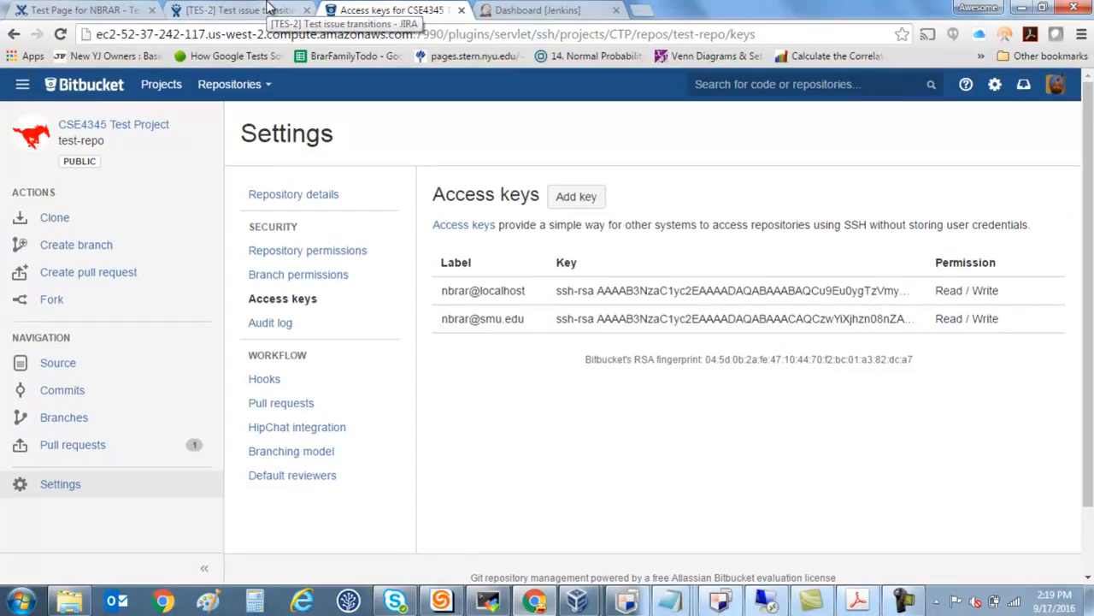
Switch to the JIRA page and open the TES-3 test story from the open issues.
left_click(270, 9)
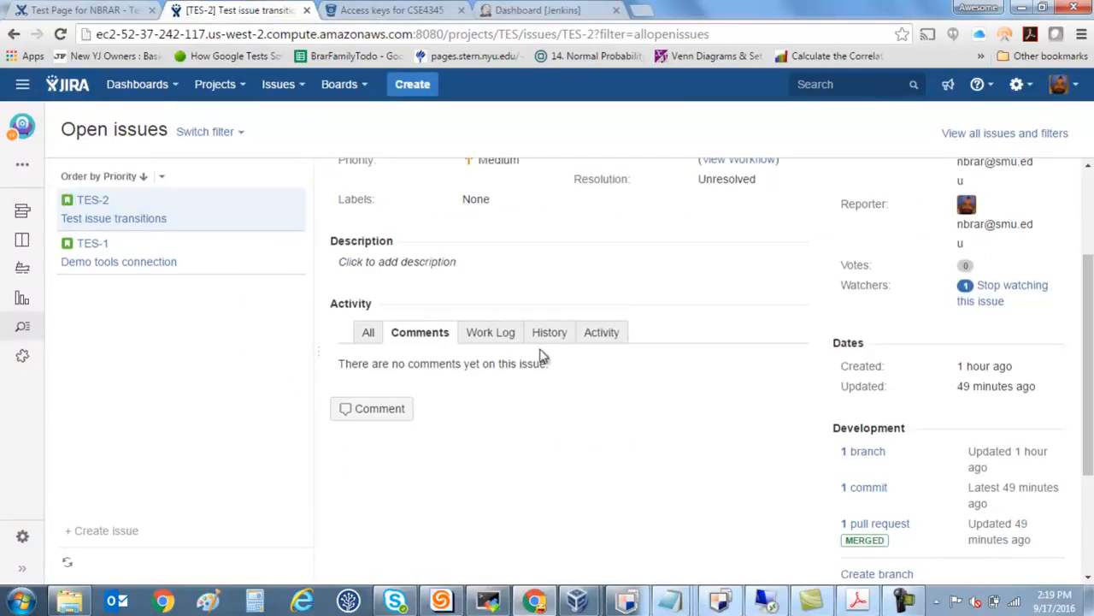
scroll(649, 427, "down", 1)
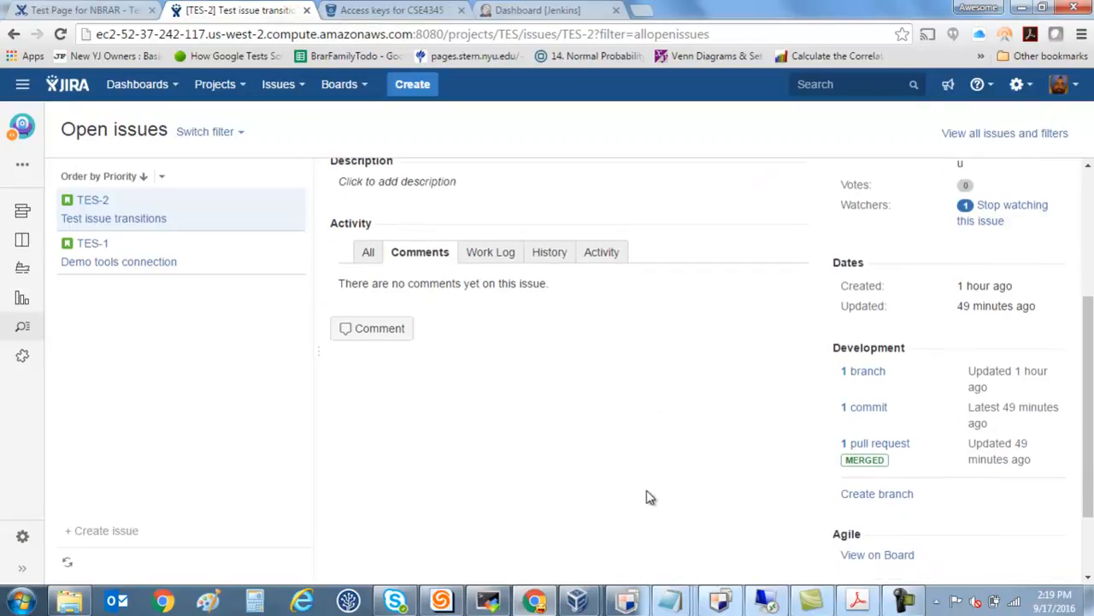
scroll(647, 494, "up", 3)
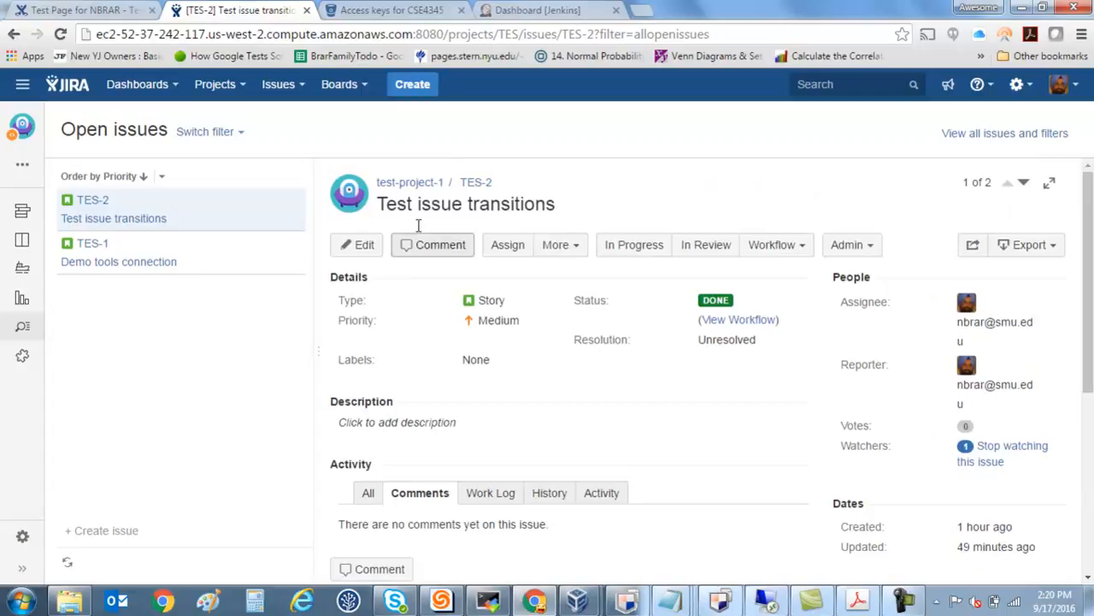
left_click(413, 87)
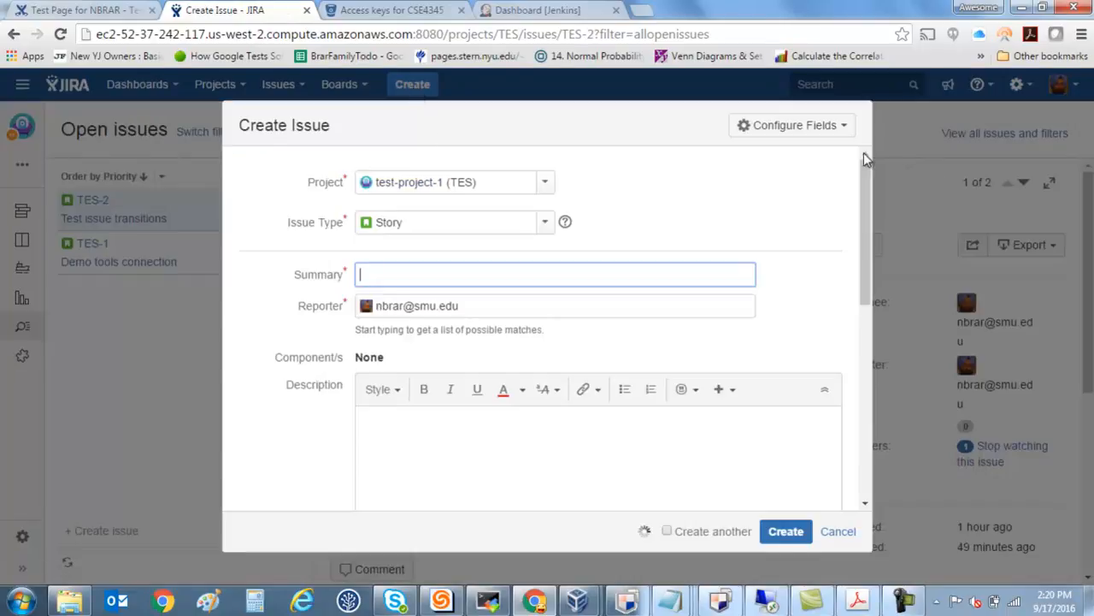
left_click(838, 531)
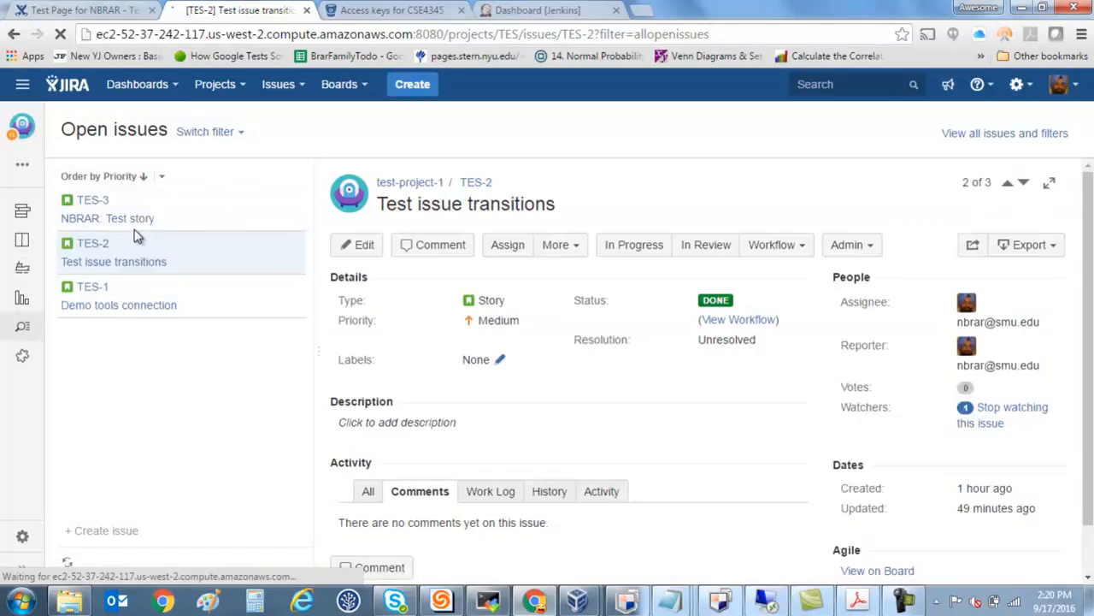
left_click(126, 220)
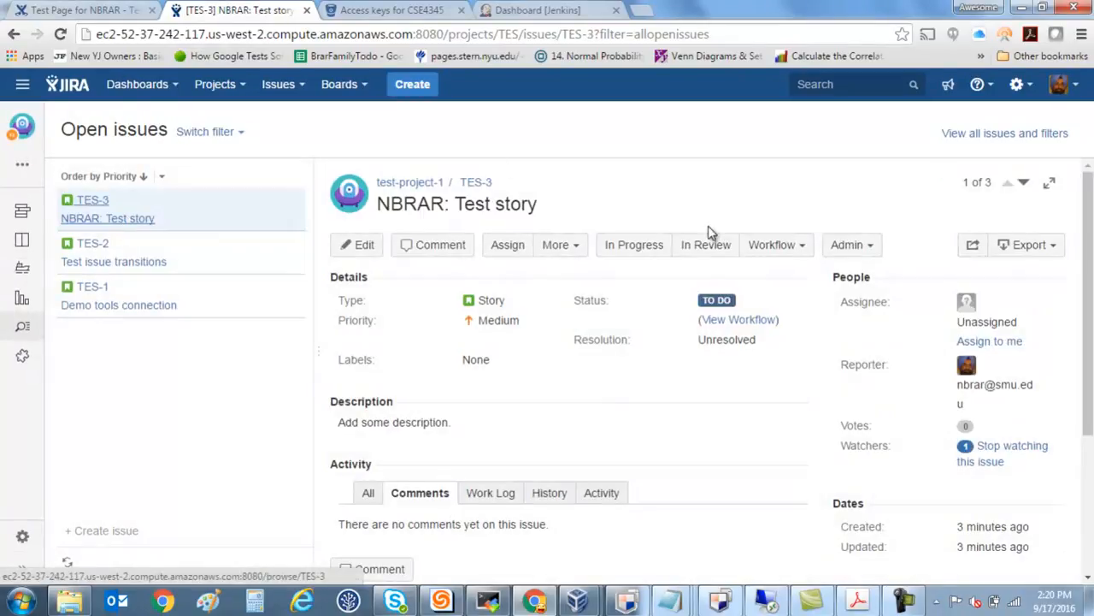
Create a Feature branch for TES-3 from master in the CSE4345 Test Project's test-repo repository.
scroll(957, 389, "down", 3)
scroll(959, 389, "down", 1)
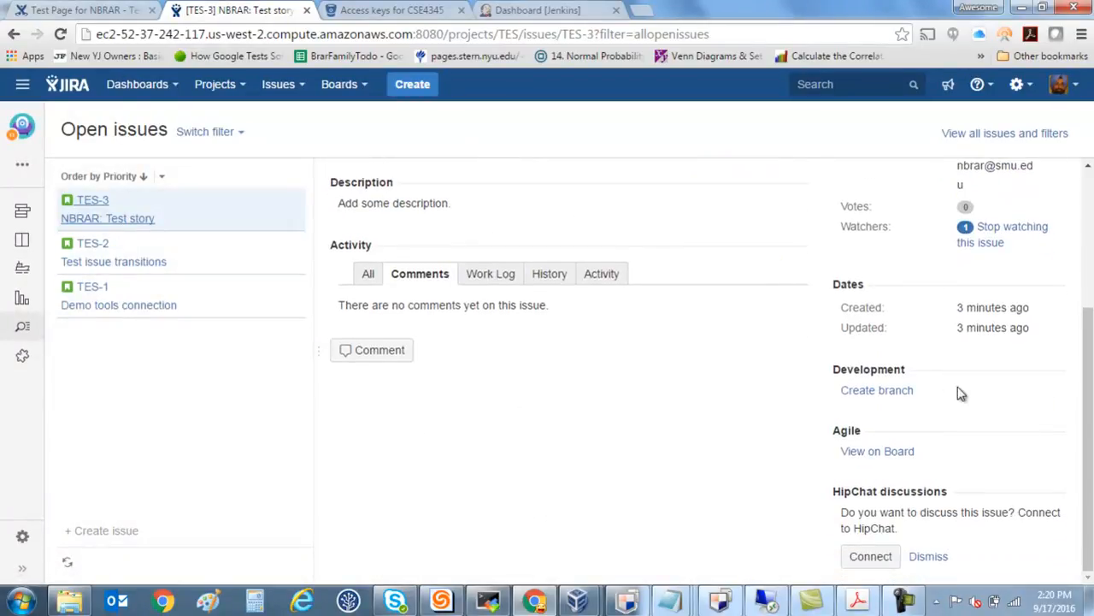
left_click(890, 397)
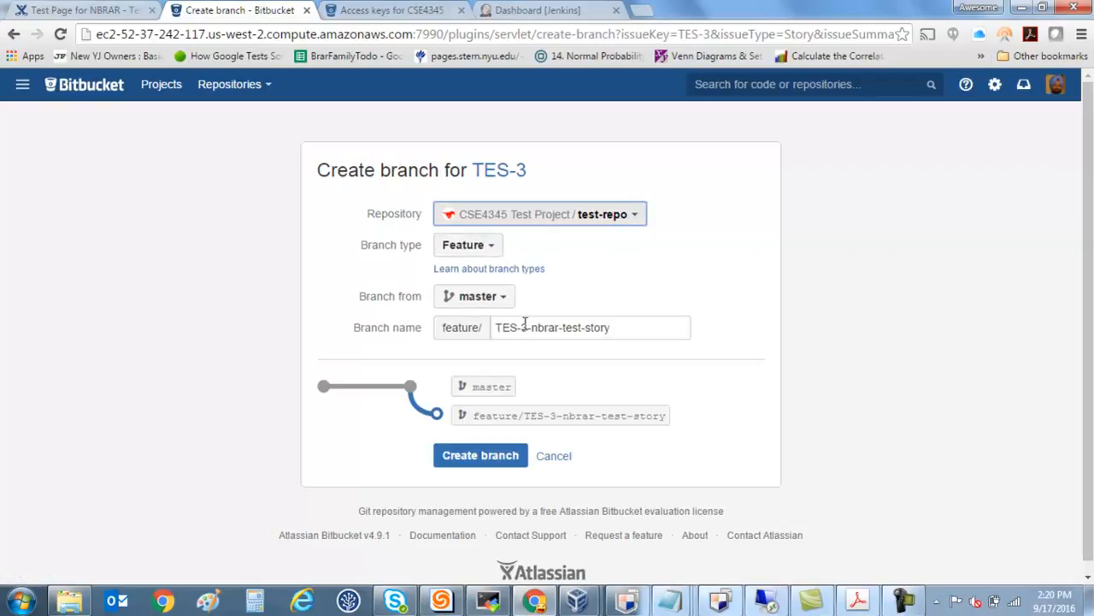
left_click(495, 462)
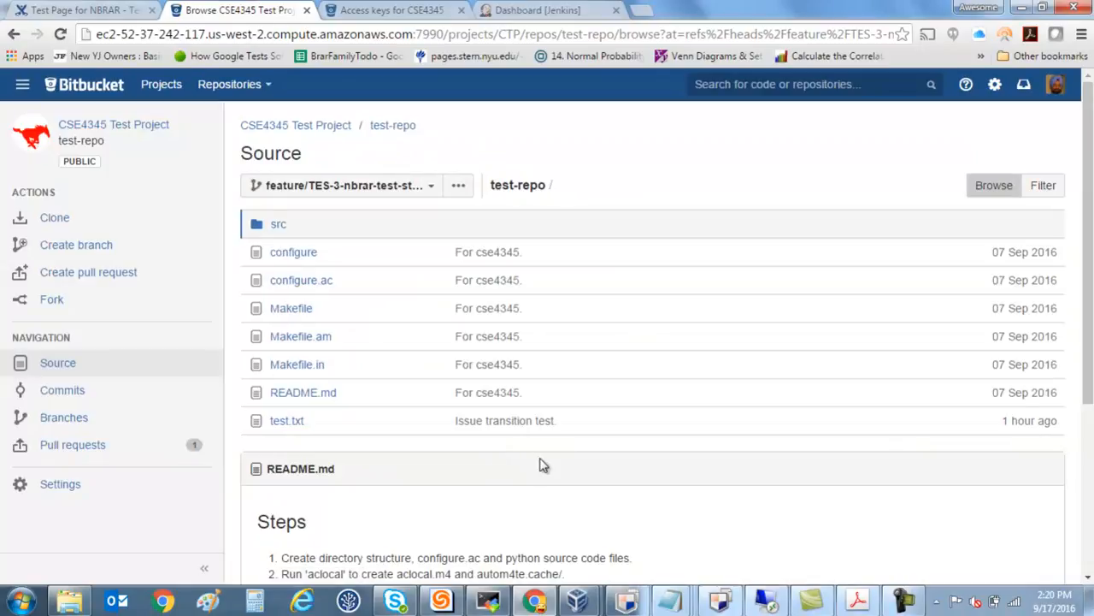
Return to the repository's access keys page and bring up test-repo's clone URL for SSH.
left_click(397, 13)
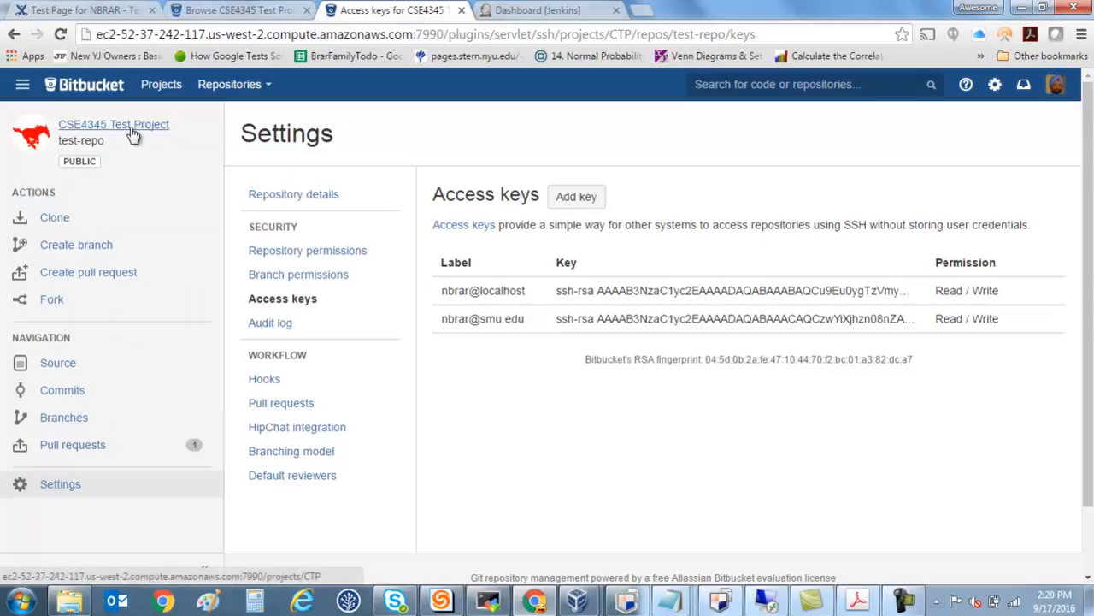
left_click(62, 222)
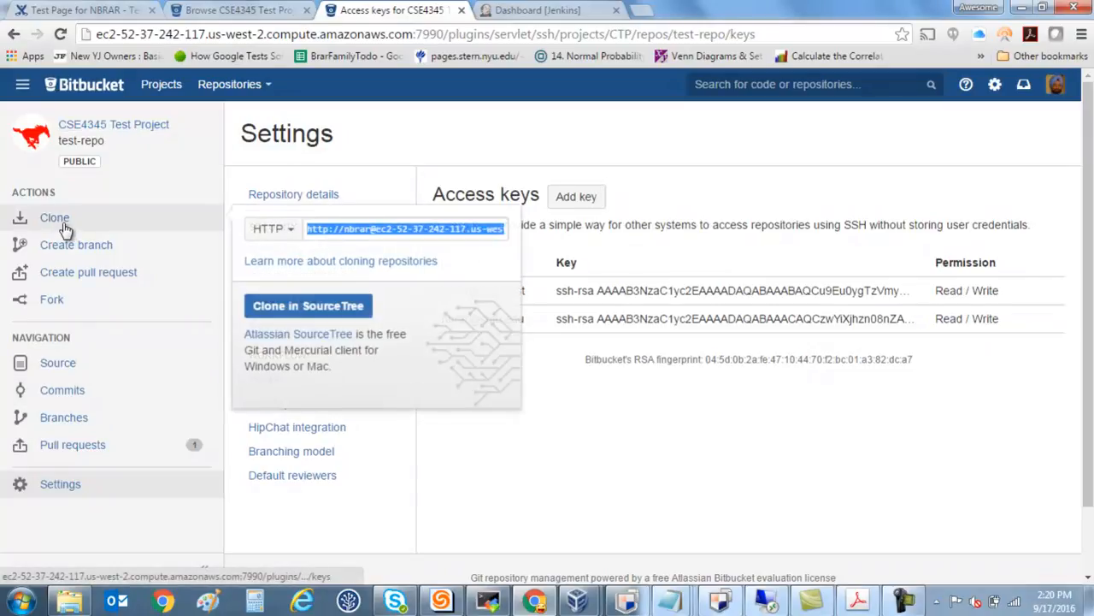
left_click(268, 228)
left_click(264, 273)
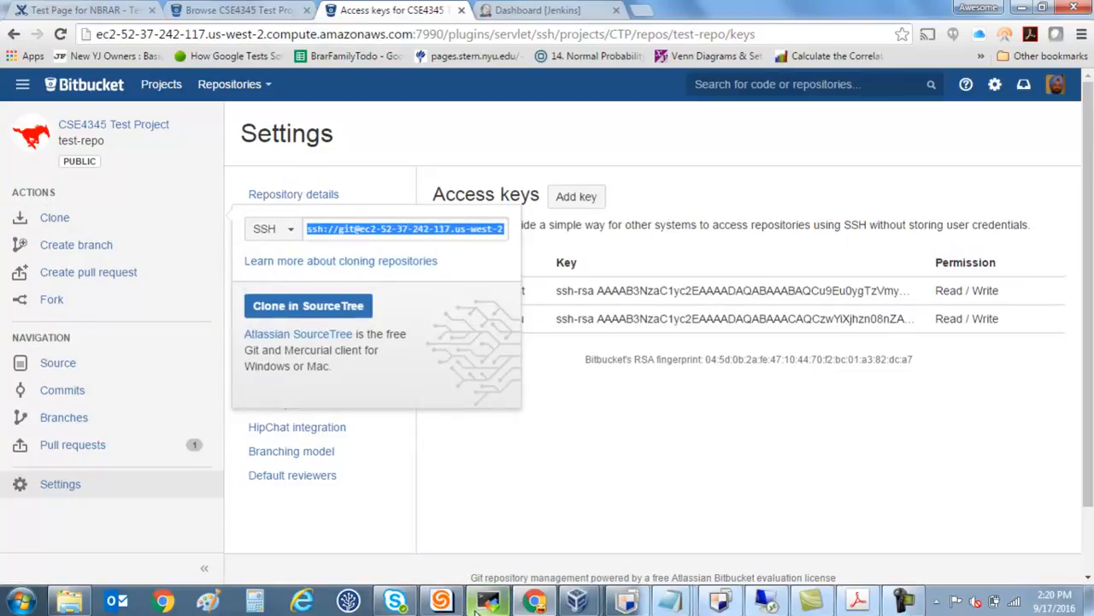
Switch to the Ubuntu virtual machine's xterm window and change to the /tmp directory.
mouse_move(599, 606)
left_click(676, 547)
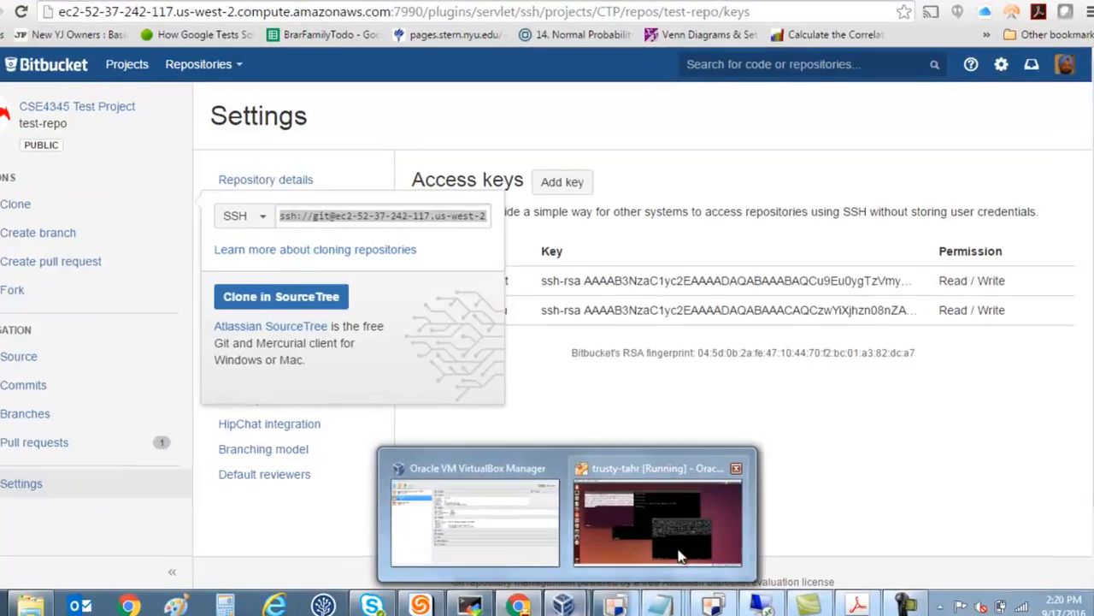
type("cd /tmp")
key("Return")
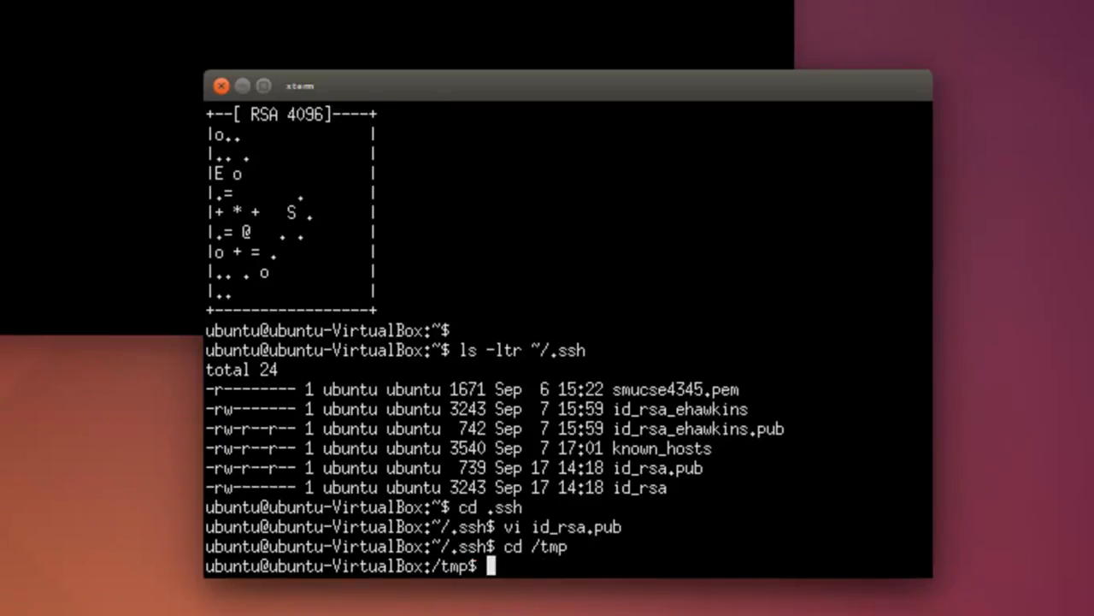
Create a directory named test inside /tmp with mkdir.
type("mkdir t")
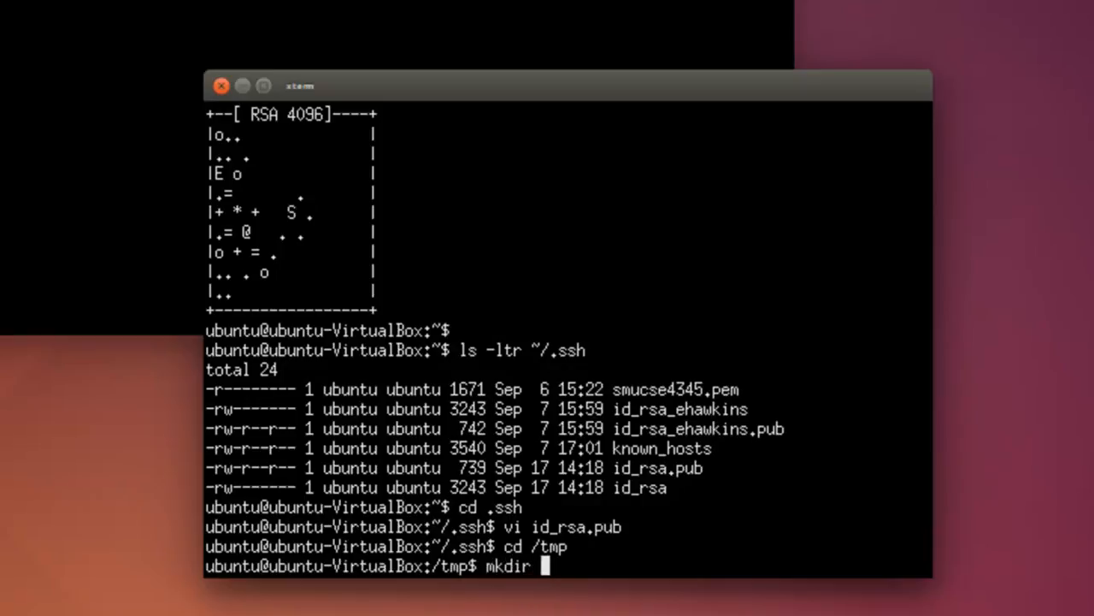
type("est")
key("BackSpace")
key("BackSpace")
key("BackSpace")
key("BackSpace")
type("test")
key("Return")
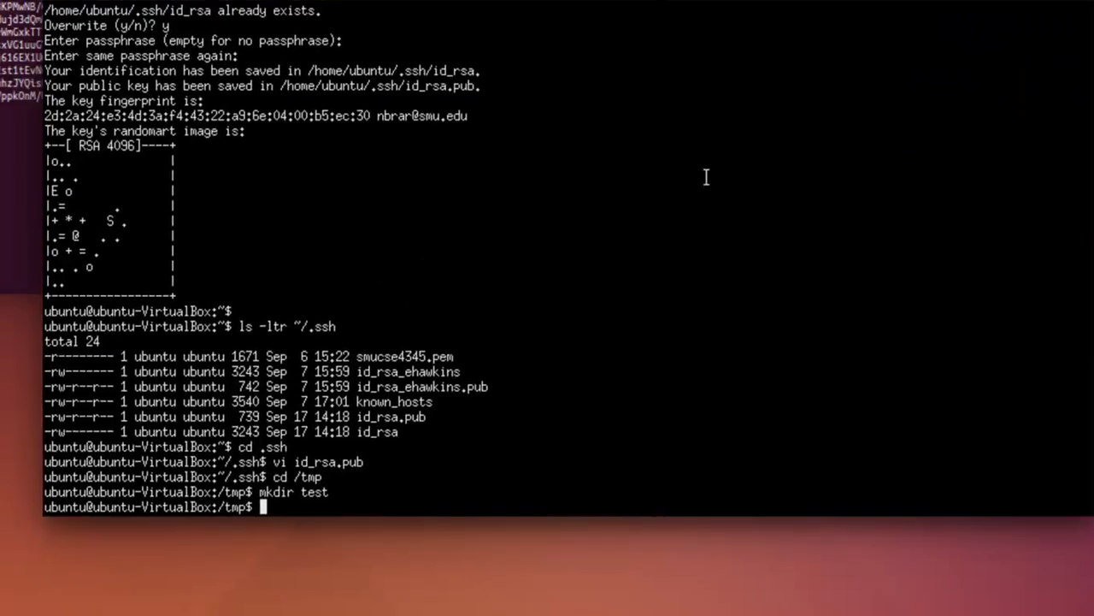
Try to clone test-repo directly into /tmp with git clone and the copied SSH URL.
type("git clone")
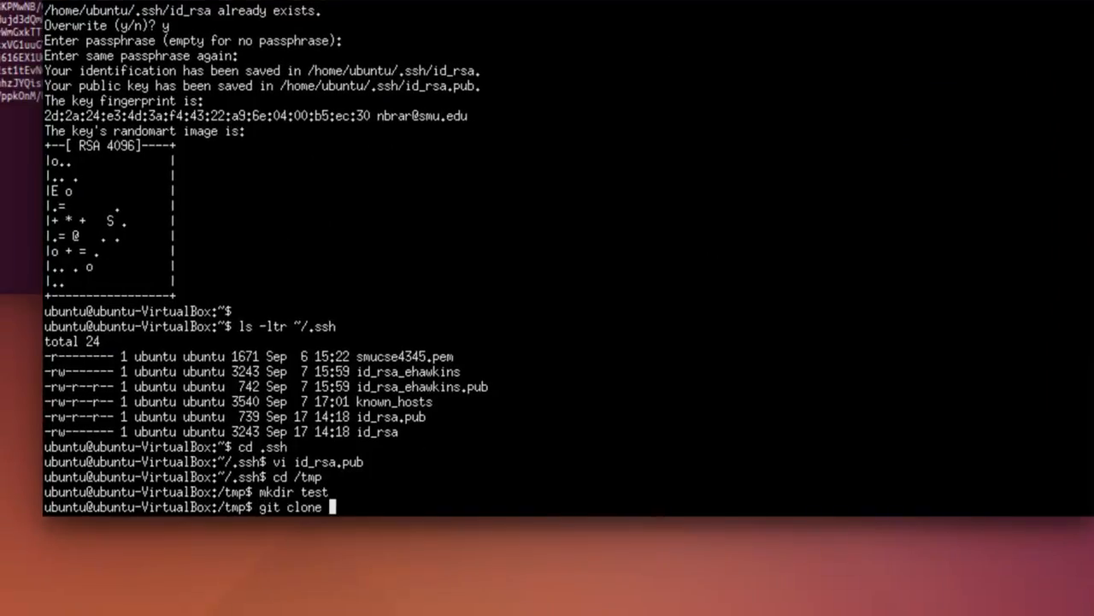
middle_click(706, 177)
key("Return")
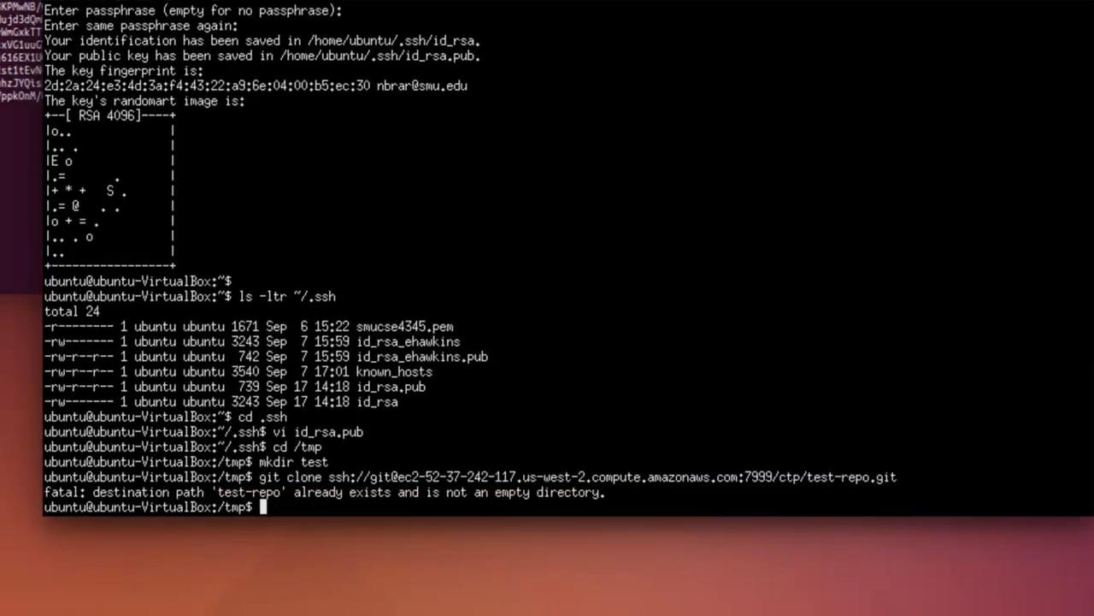
Change into the test directory and run the git clone of test-repo over SSH there.
type("cd test")
key("Return")
key("Up")
key("Up")
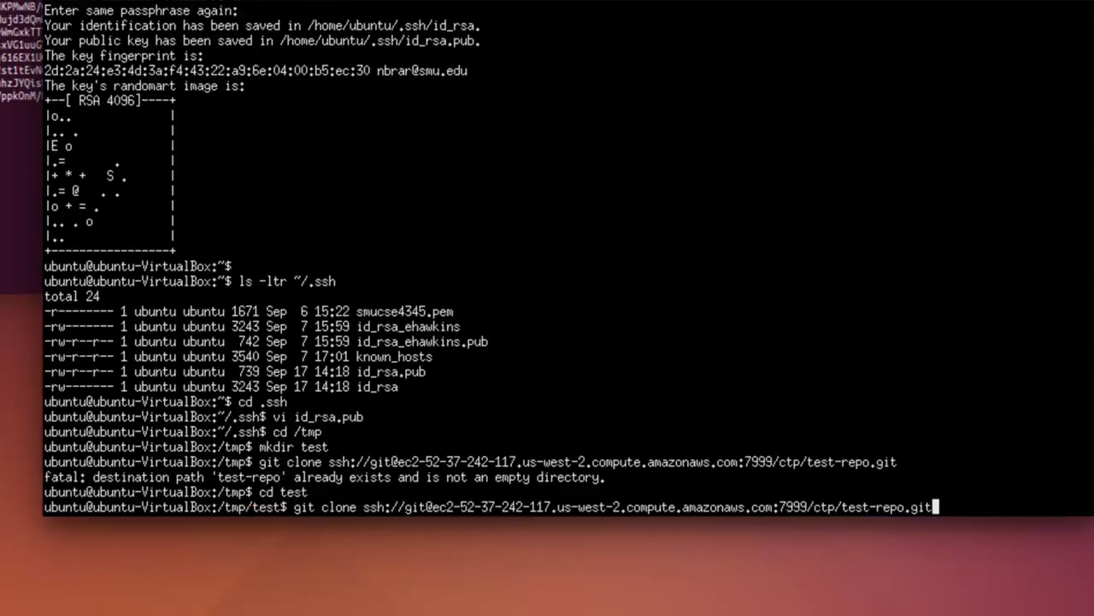
key("Return")
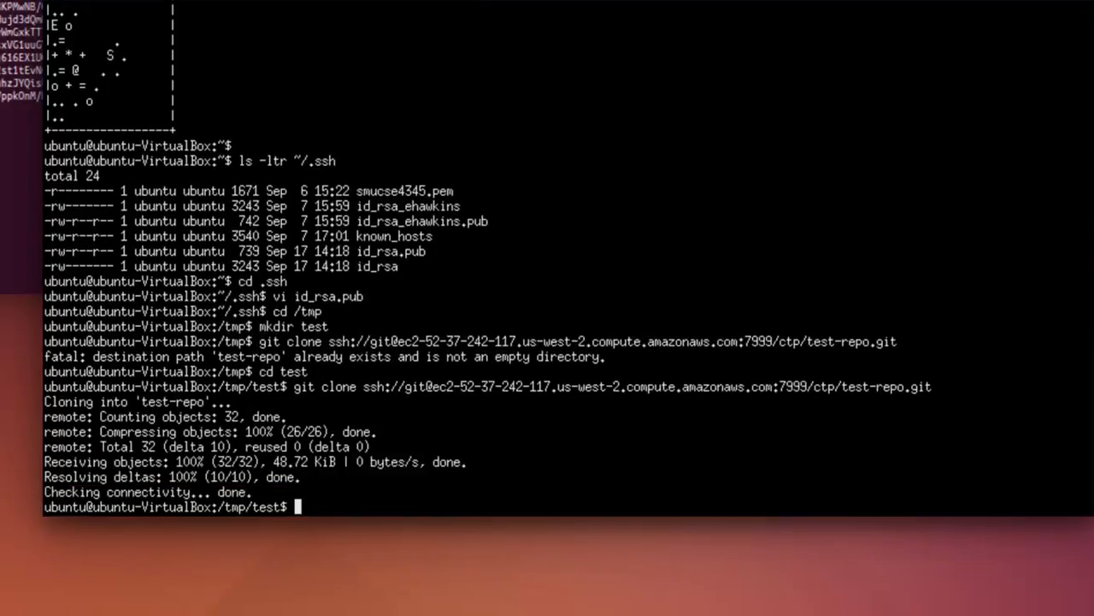
Enter the cloned test-repo directory and list its files with ls -ltr.
type("cd test-r")
key("Tab")
key("Return")
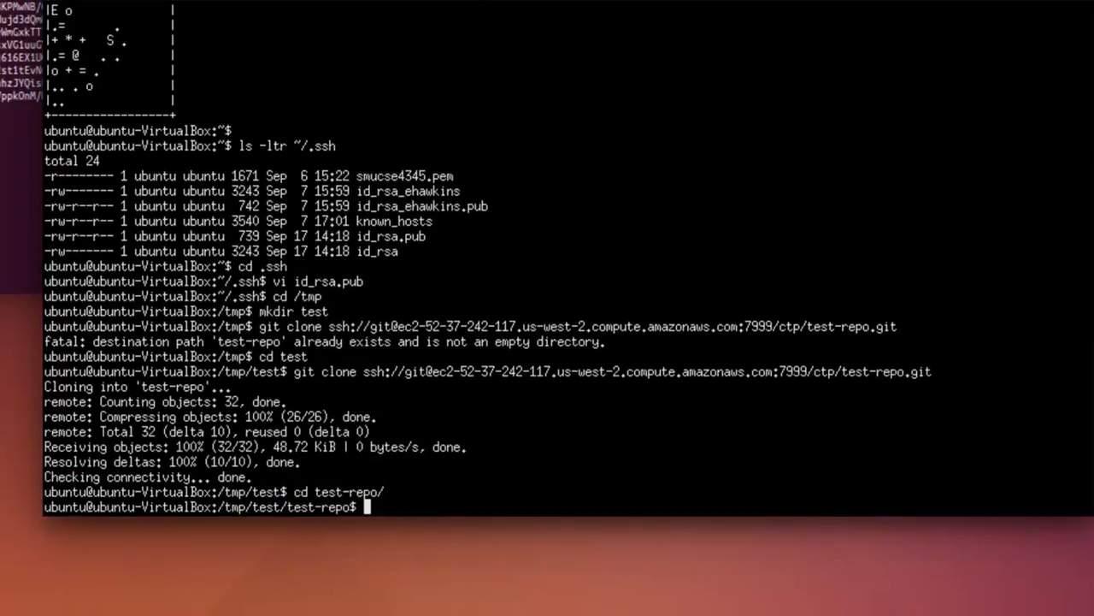
type("ls -ltr")
key("Return")
List all local and remote branches of test-repo with git branch -a.
type("git test")
key("BackSpace")
key("BackSpace")
key("BackSpace")
key("BackSpace")
type("branch -a")
key("Return")
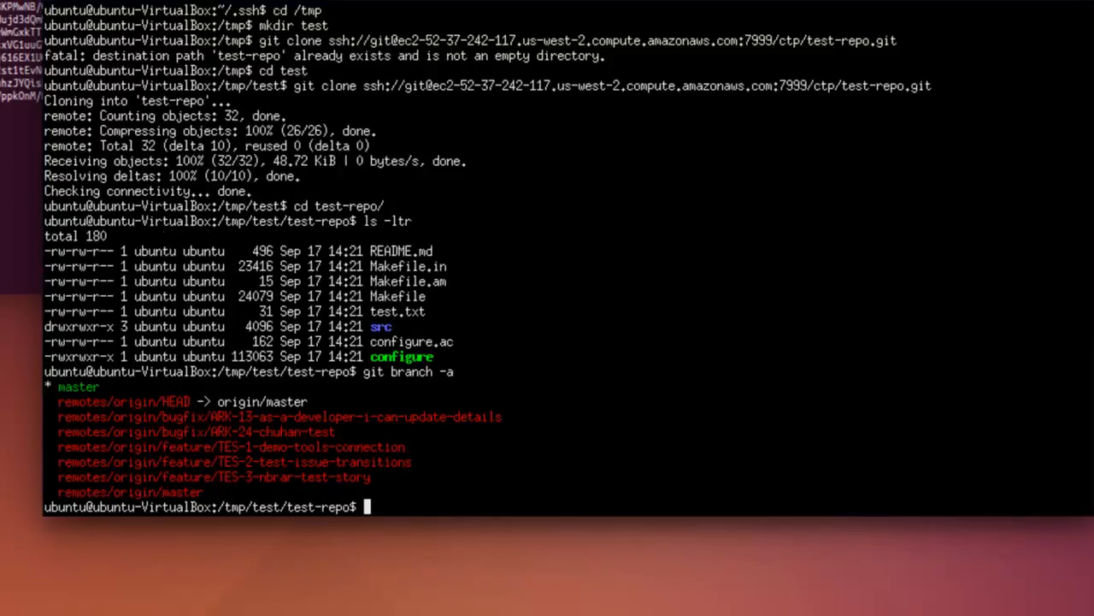
Check out the TES-3 feature branch with git checkout, reusing its name from the branch list without the remotes/origin/ prefix.
triple_click(303, 477)
left_click(529, 442)
type("git checkout")
key("BackSpace")
key("BackSpace")
key("BackSpace")
key("BackSpace")
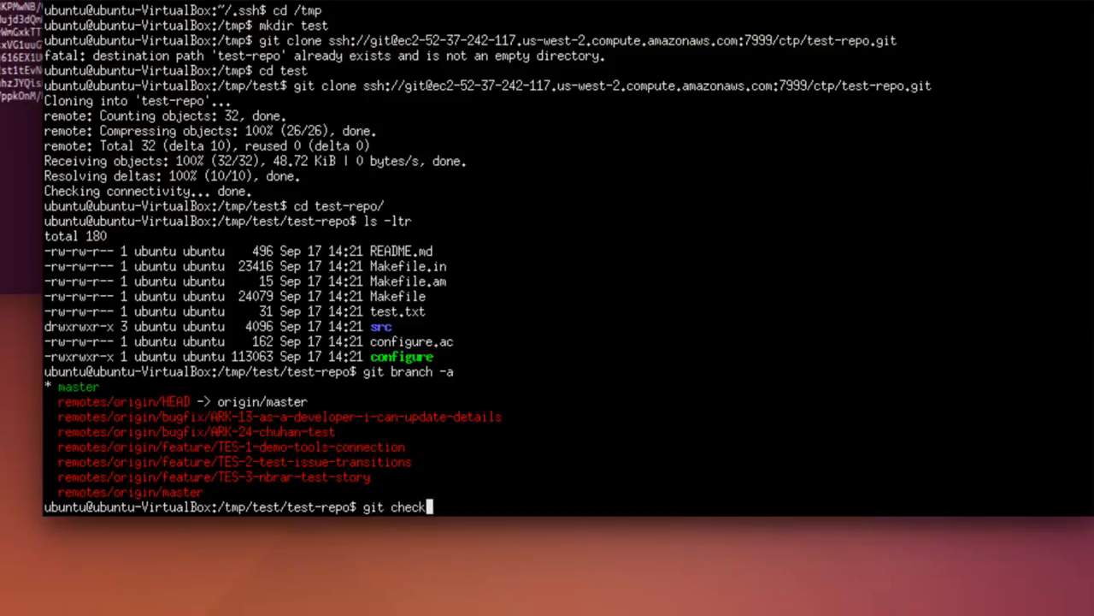
type("kout")
left_click_drag(163, 477, 484, 480)
middle_click(596, 361)
key("Return")
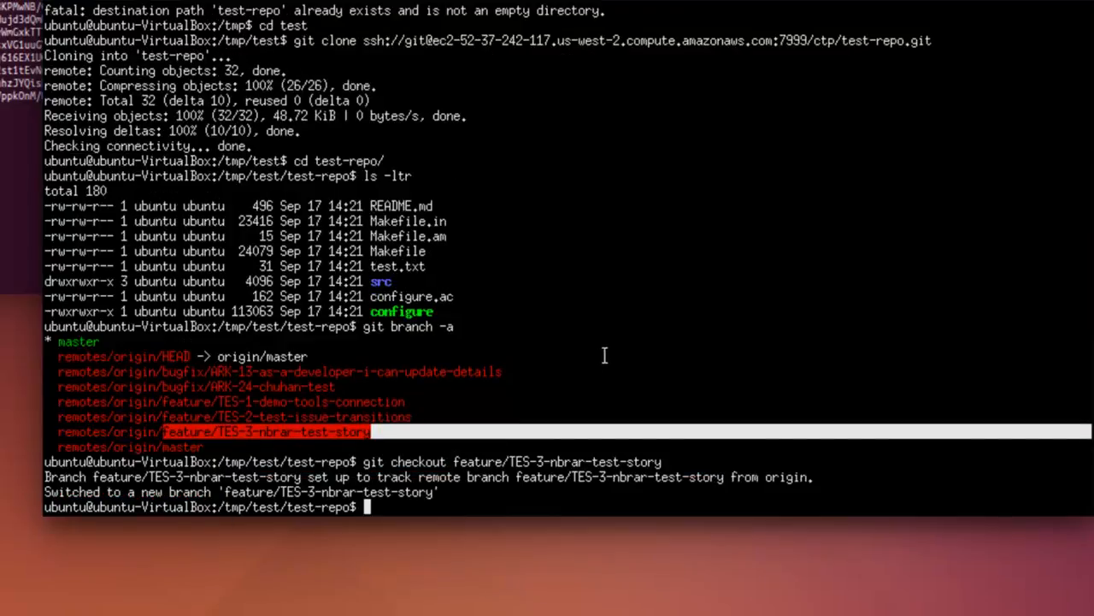
List the checked-out branch's files with ls -ltr and open test.txt in vi.
type("ls -ltr")
key("Return")
type("vi ")
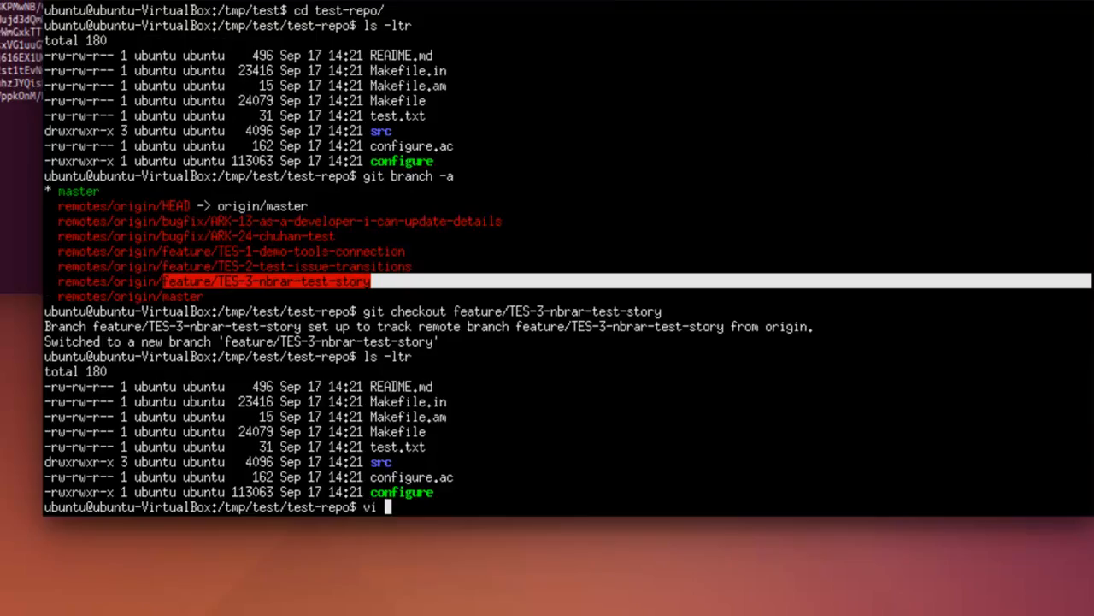
type("test.txt")
key("Return")
Append a third line to test.txt stating that the account's username is changing a file, and save and quit vi.
key("shift+a")
key("Escape")
key("j")
key("shift+a")
key("Return")
type("Nbrar")
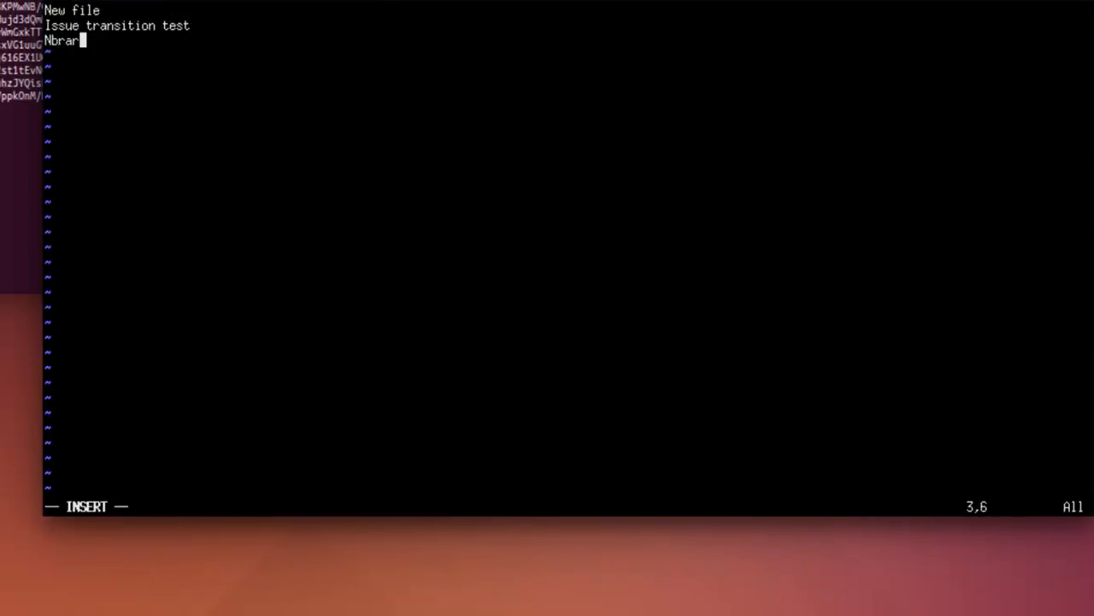
type(" changin ")
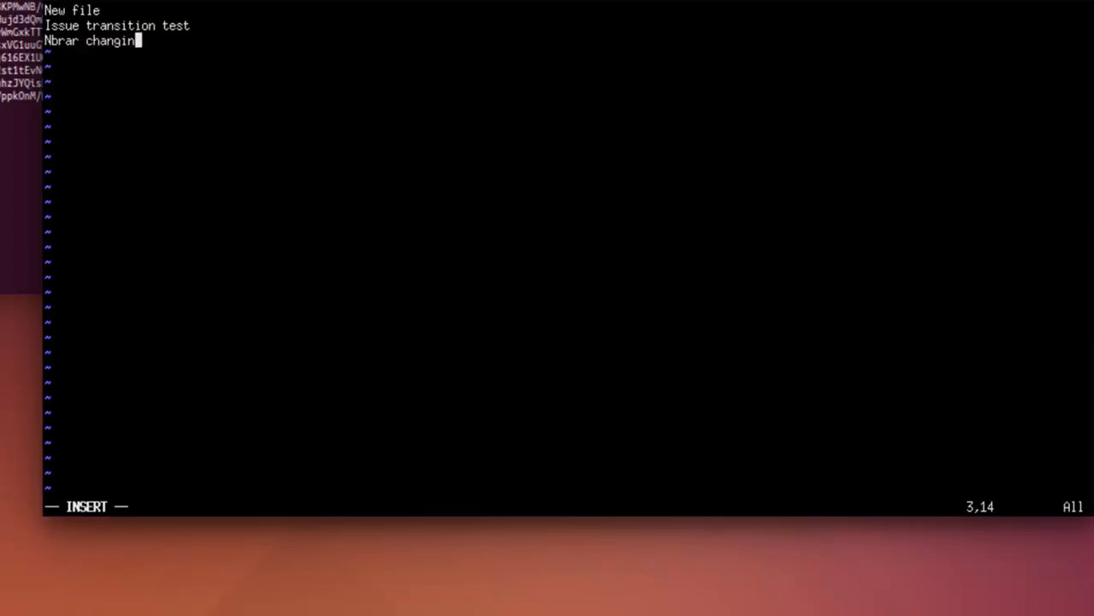
type(" a file.")
key("Escape")
type(":wq")
key("Return")
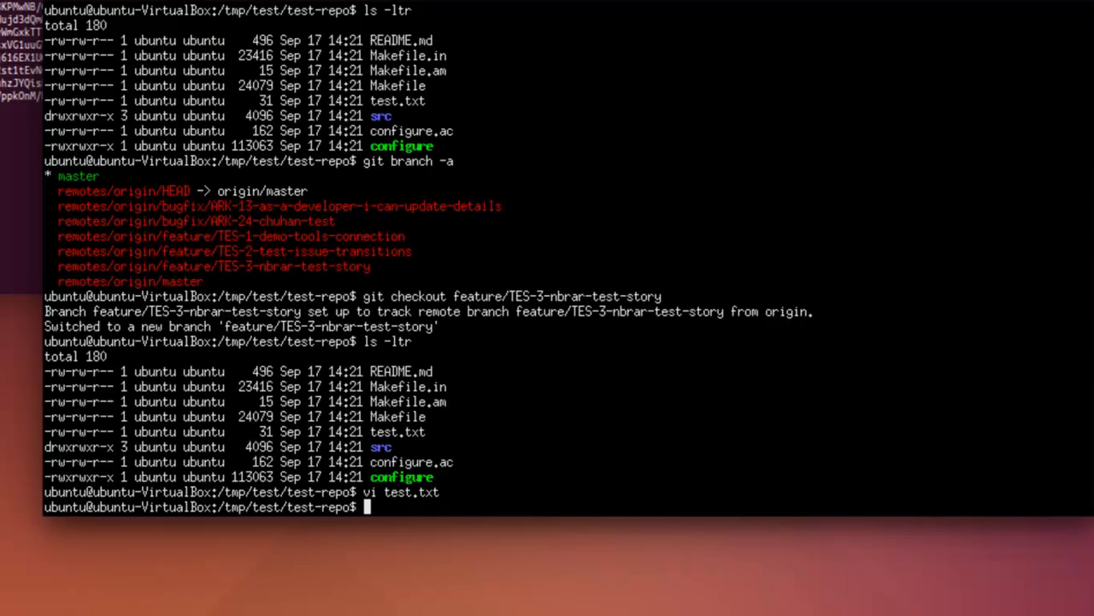
Check the repository for uncommitted changes with git status.
type("git commit")
key("BackSpace")
key("BackSpace")
key("BackSpace")
key("BackSpace")
key("BackSpace")
key("BackSpace")
key("BackSpace")
type("status")
key("Return")
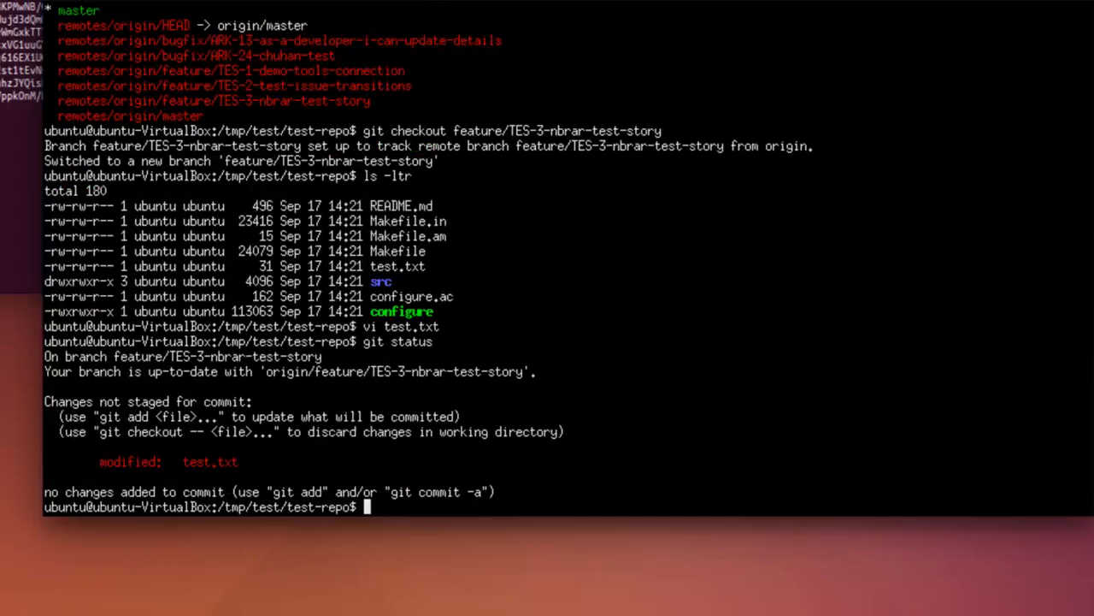
Commit all changes with the message "Adding my test changes to repo. After this I will push to Bitbucket which will trigger a Jenkins review build".
triple_click(126, 460)
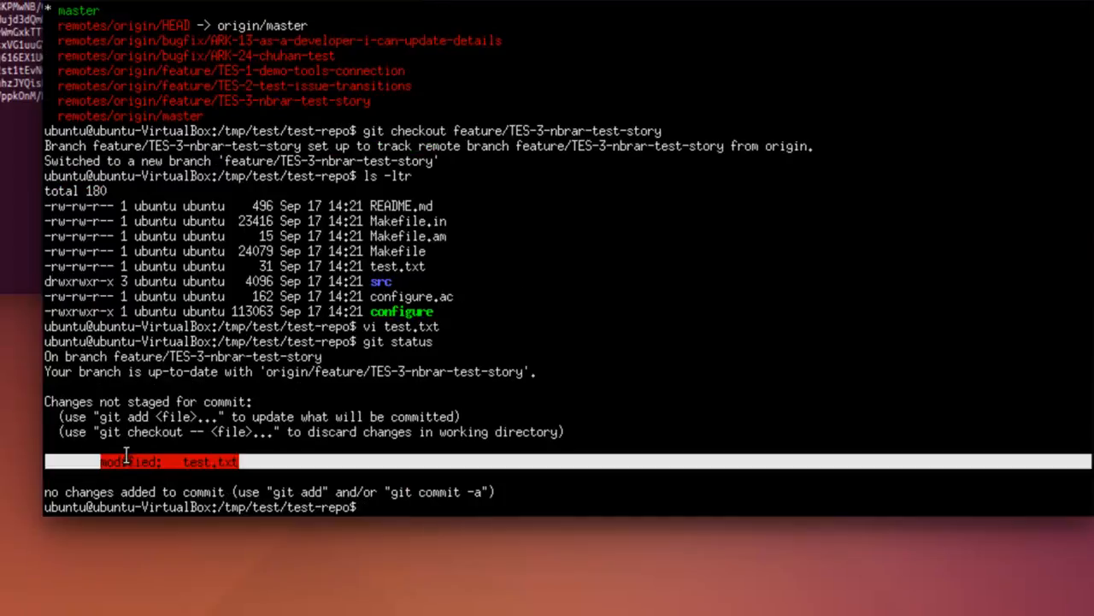
left_click(507, 513)
type("git co")
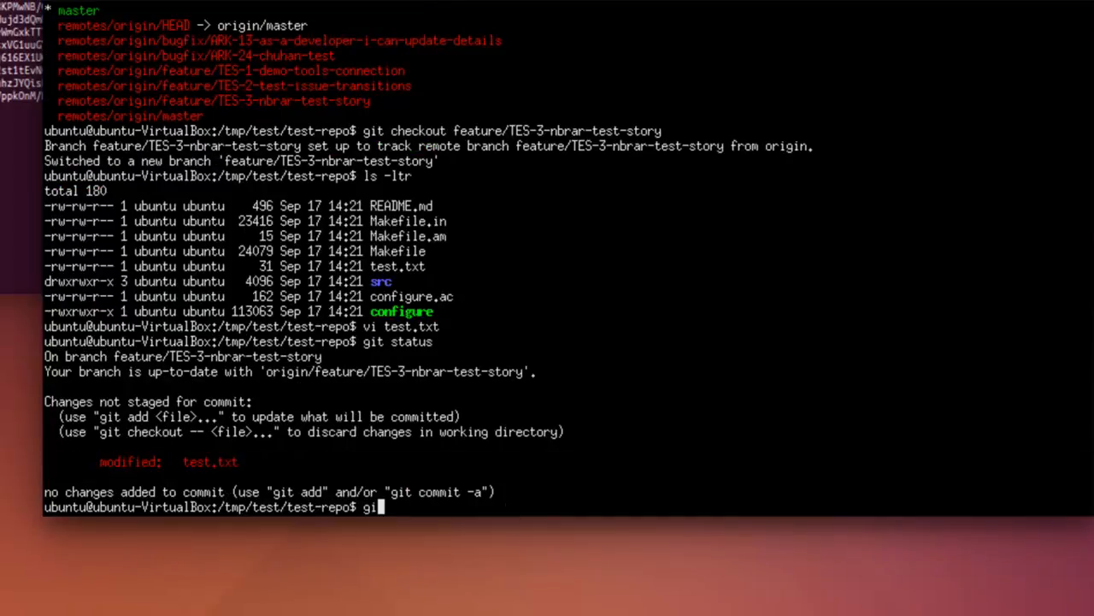
type("mmit -a -m \"Addin")
key("BackSpace")
key("BackSpace")
key("BackSpace")
key("BackSpace")
key("BackSpace")
type("Adding my ")
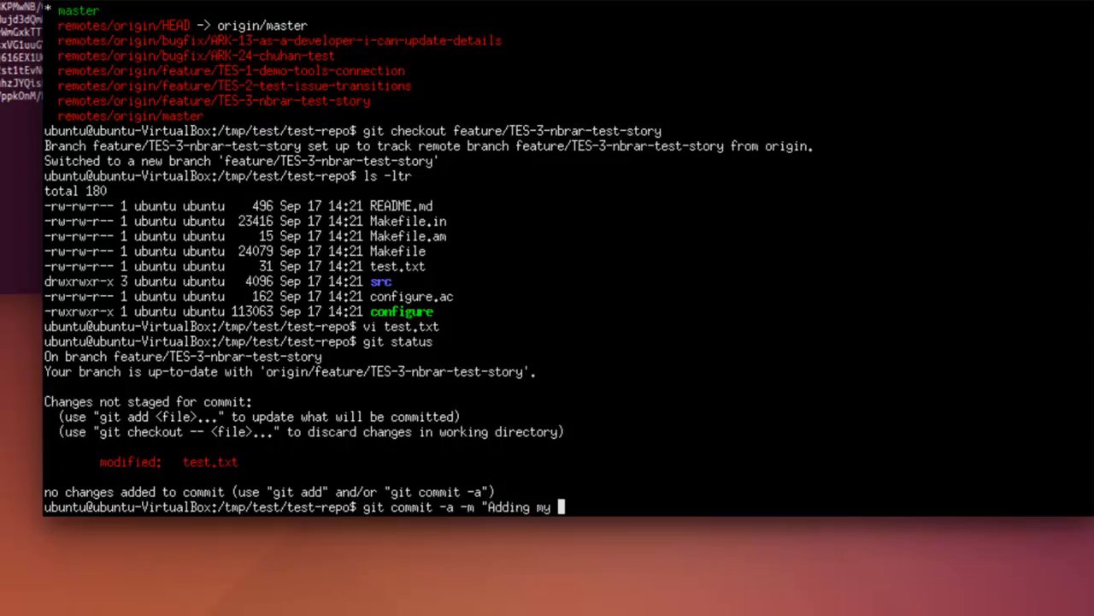
type("test changes ")
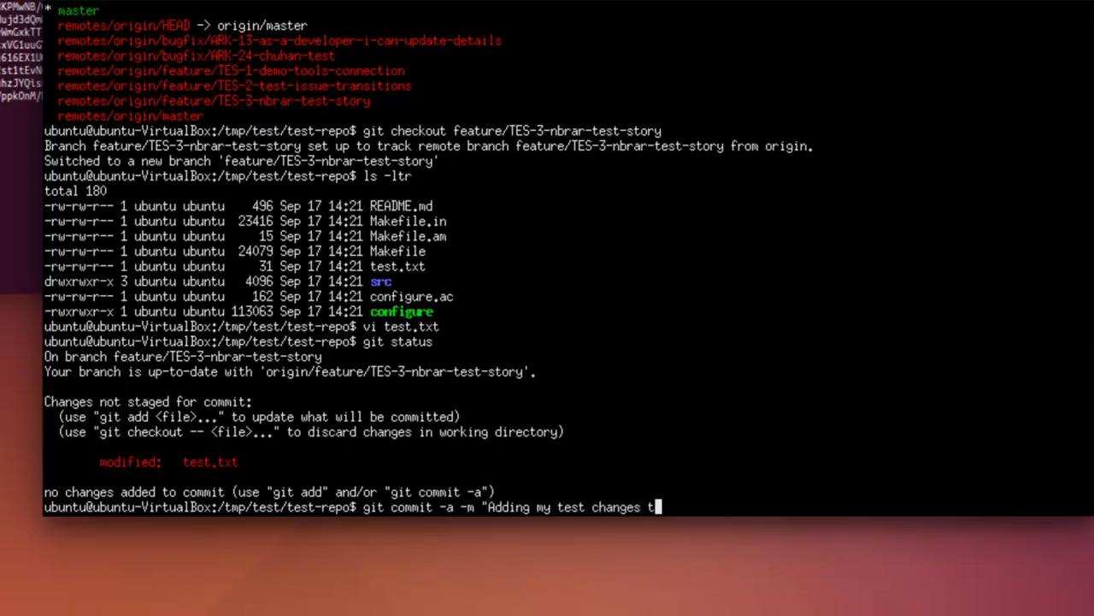
type("to repo. Thi")
key("BackSpace")
key("BackSpace")
key("BackSpace")
type("After this I will push to ")
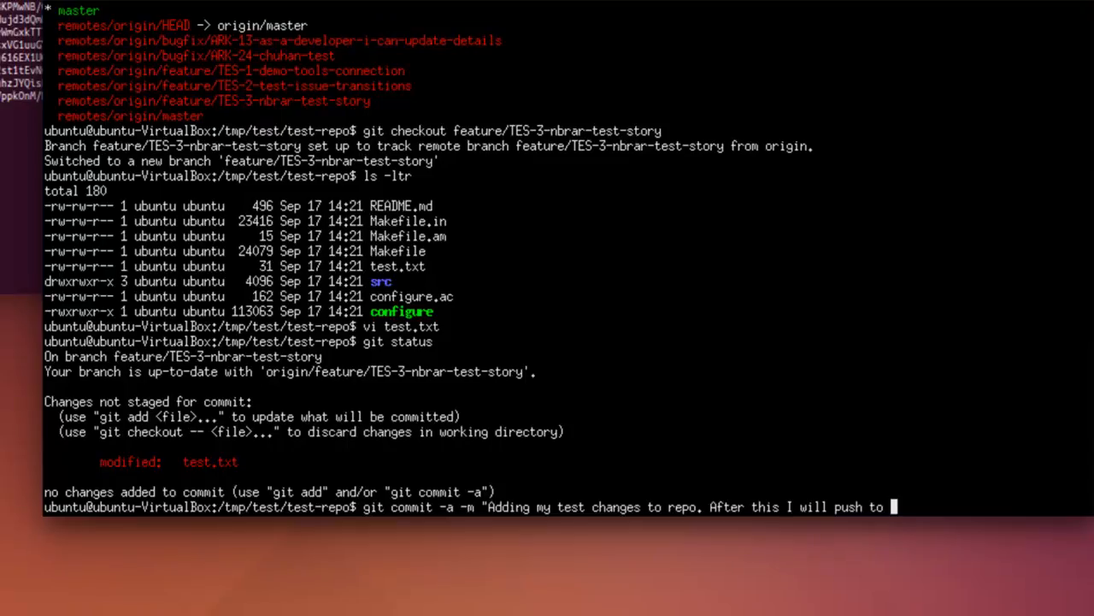
type("Bitbucet")
type("et which wi")
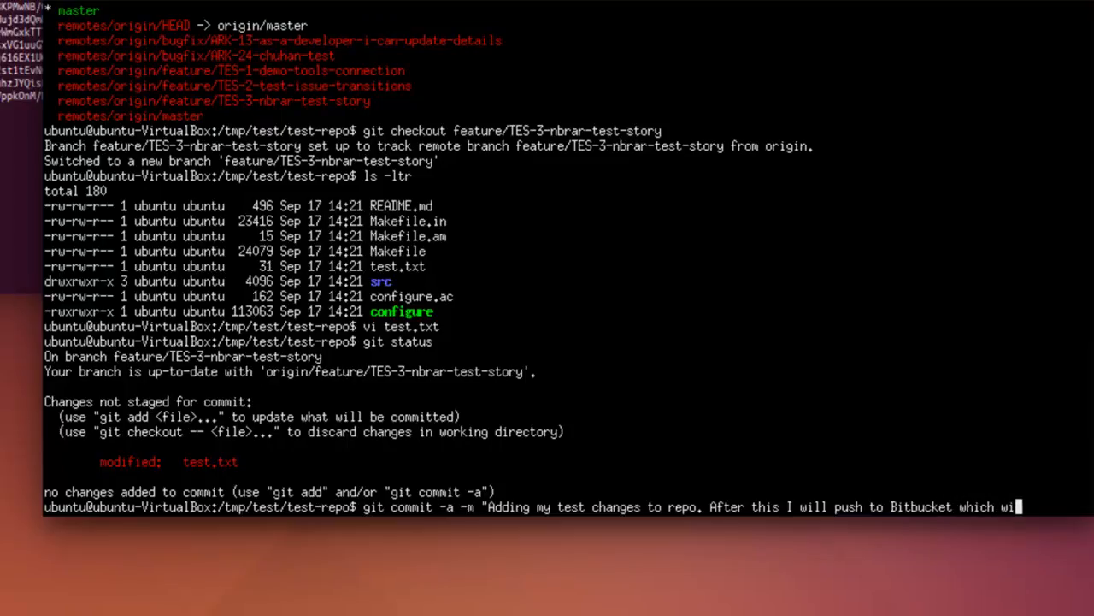
type("ll trigger a Jenins")
key("BackSpace")
key("BackSpace")
key("BackSpace")
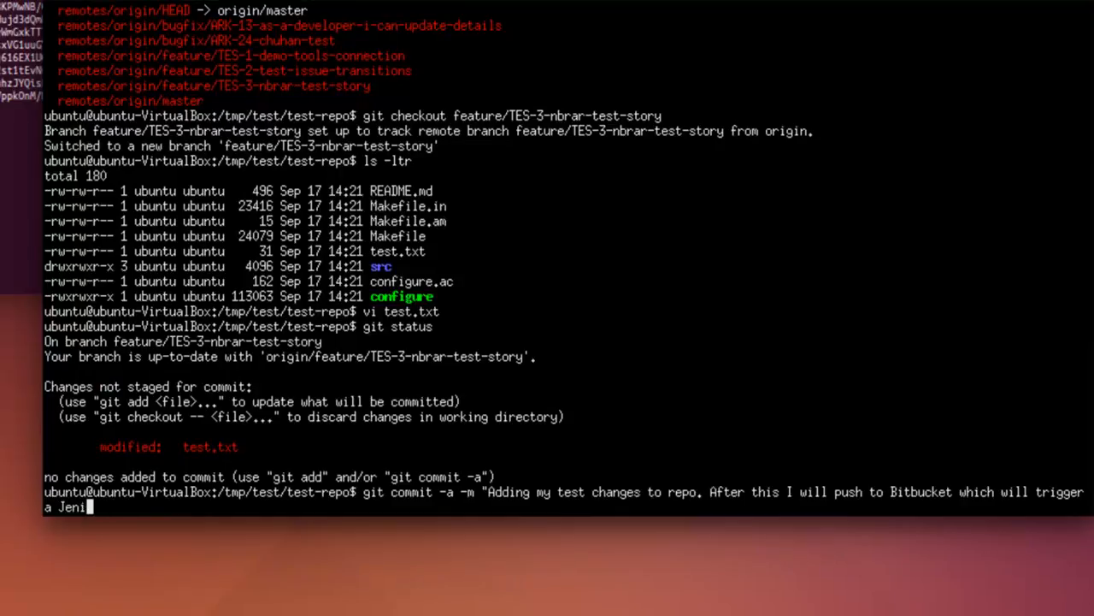
type("kins review build")
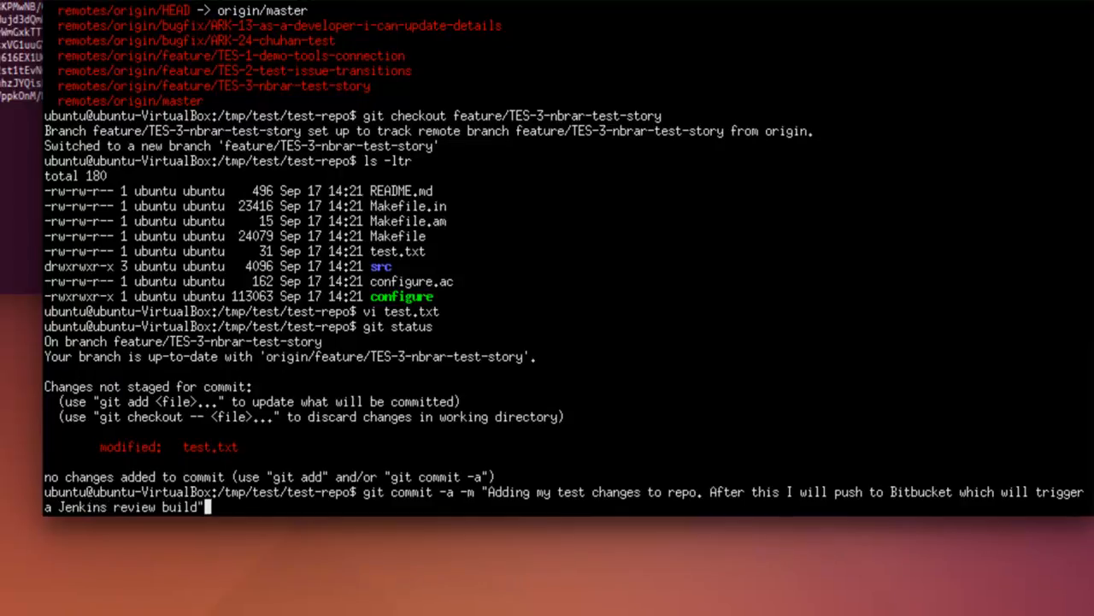
key("Return")
Push the commit with git push and open the test-repo-review project in Jenkins.
type("git push")
key("Return")
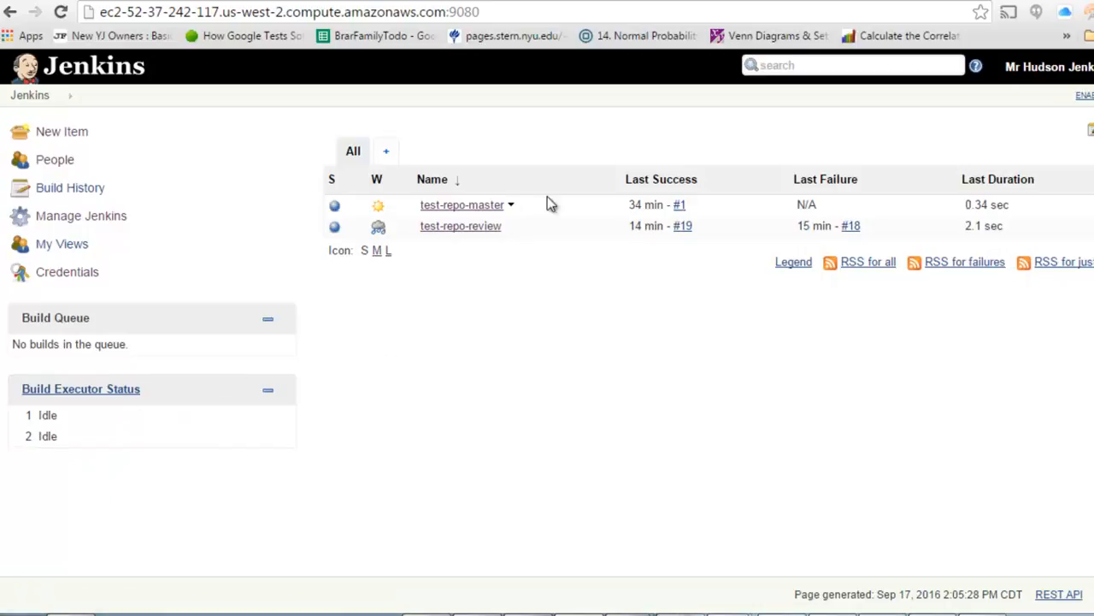
left_click(484, 227)
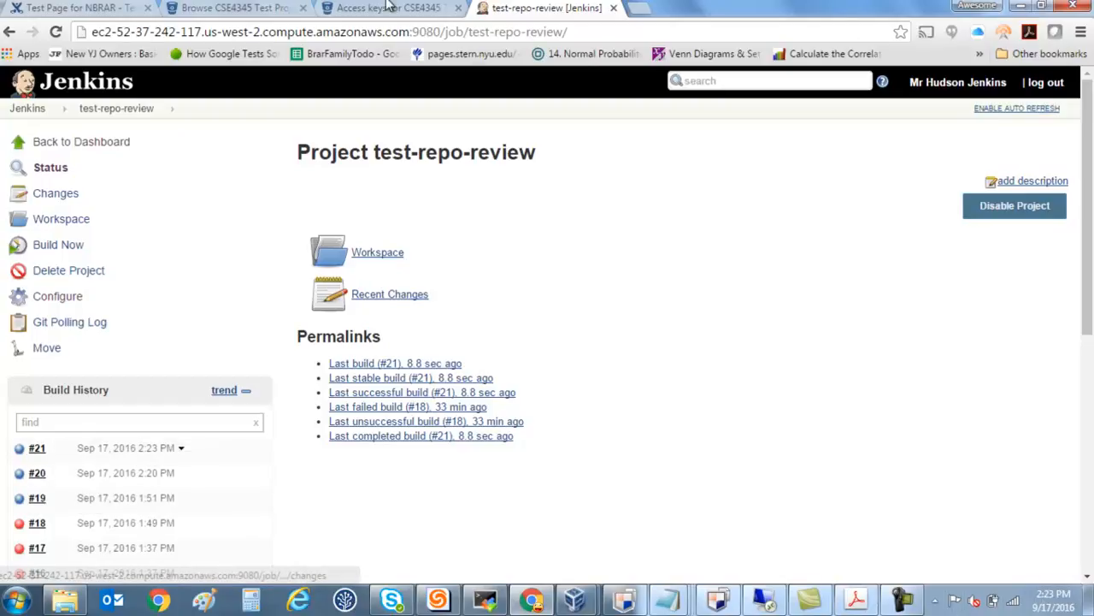
Switch to Bitbucket and examine test-repo's commit list for the TES-3 feature branch, including the newest commit's build status.
left_click(414, 6)
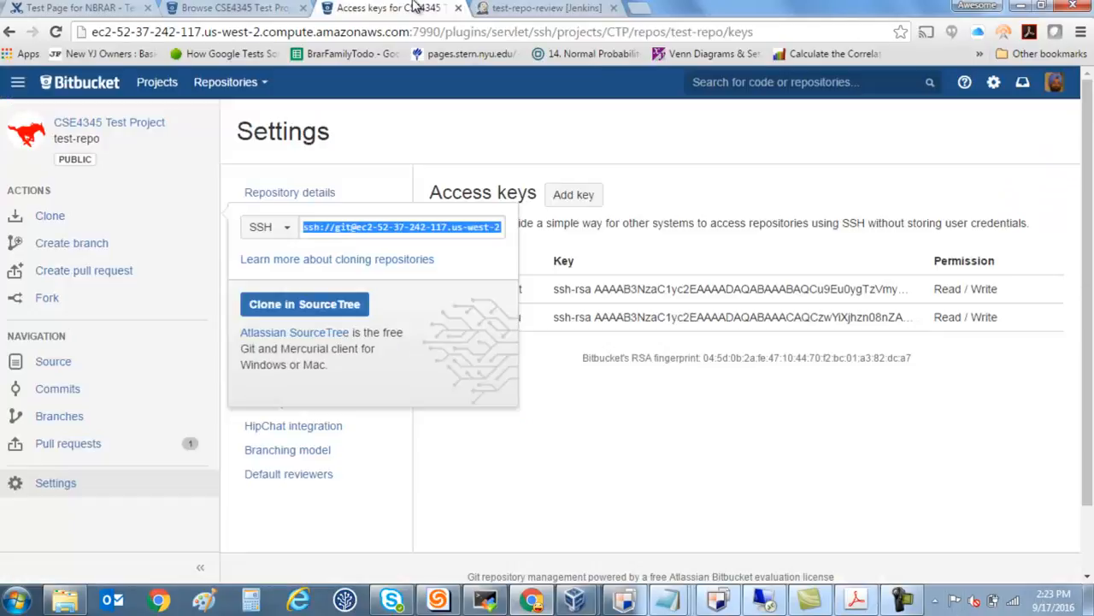
left_click(603, 429)
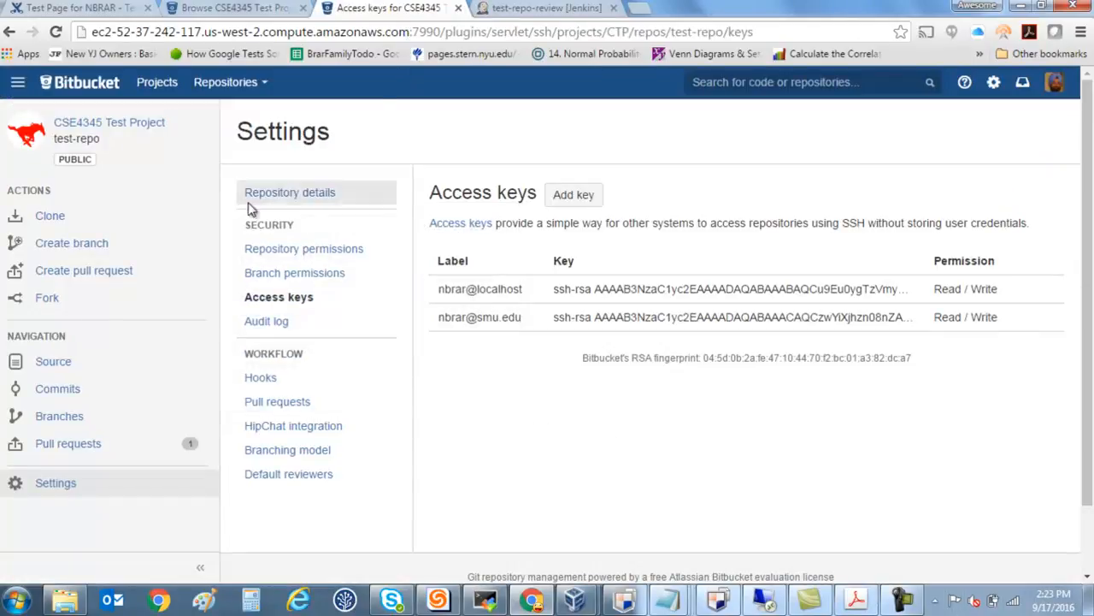
left_click(89, 130)
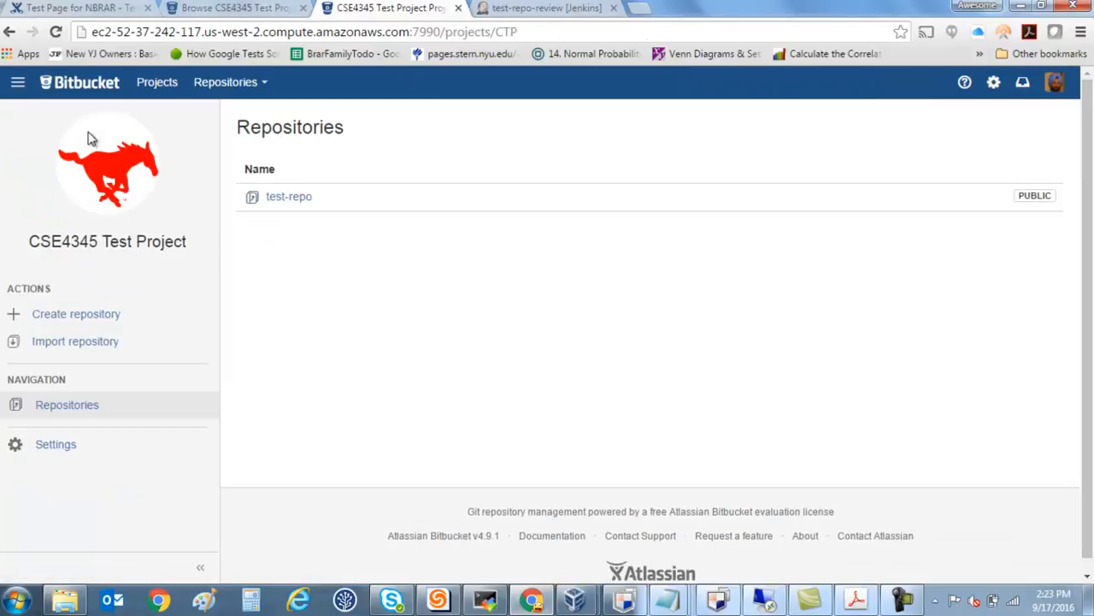
left_click(299, 195)
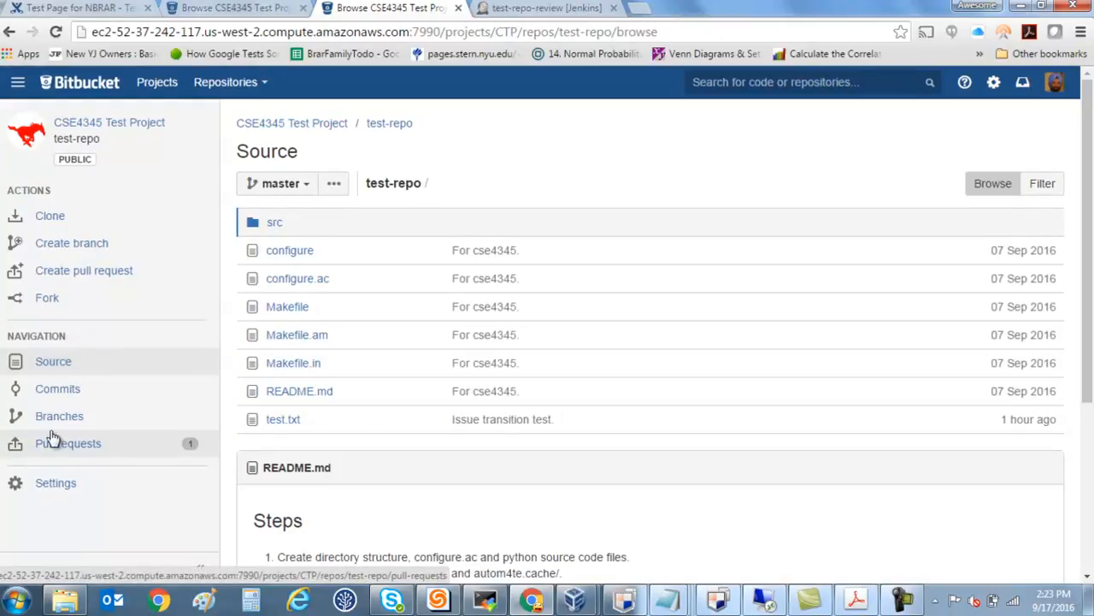
left_click(46, 391)
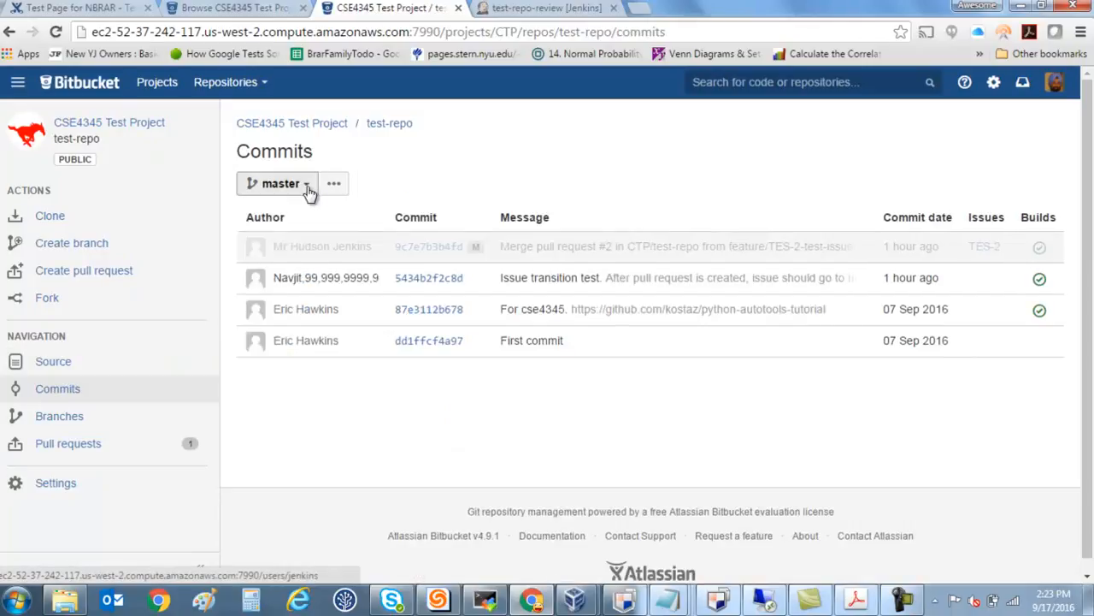
left_click(281, 183)
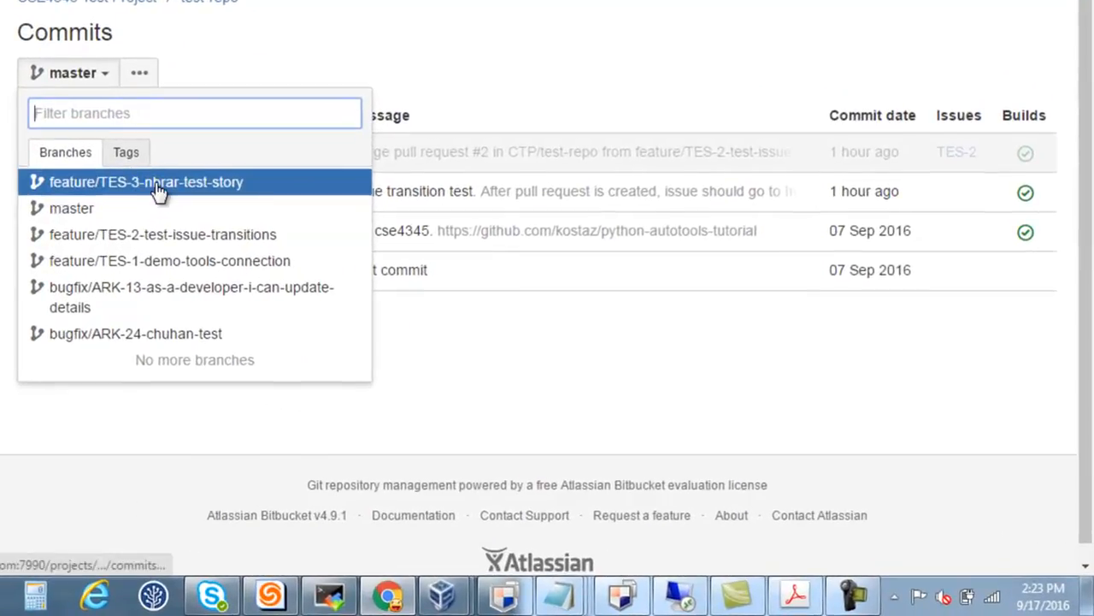
left_click(155, 185)
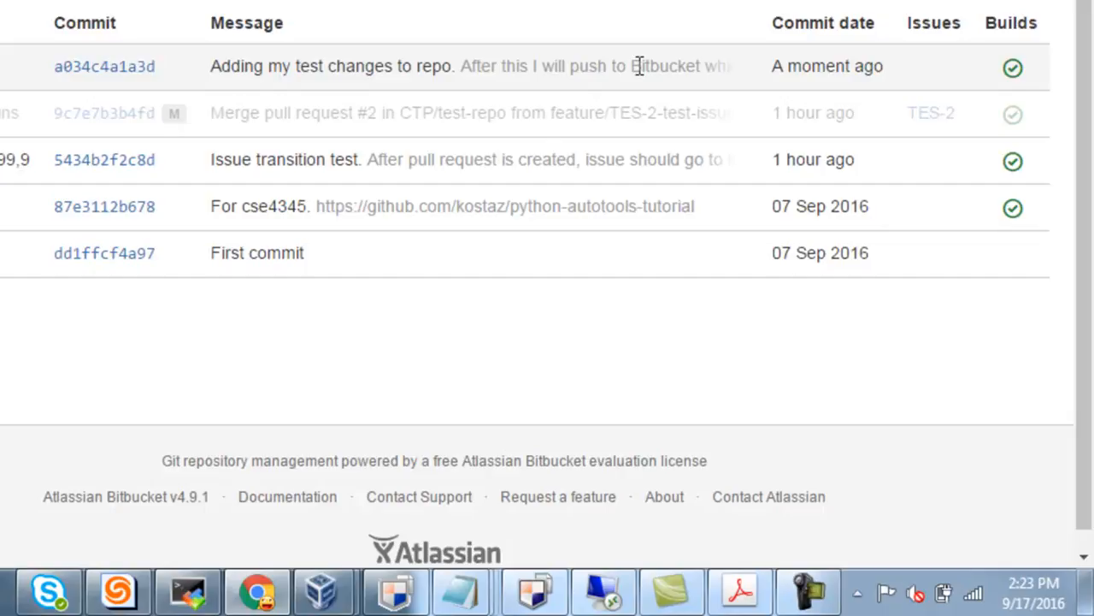
Start a pull request in test-repo with the TES-3 feature branch as source and master as destination.
mouse_move(1016, 78)
left_click(73, 274)
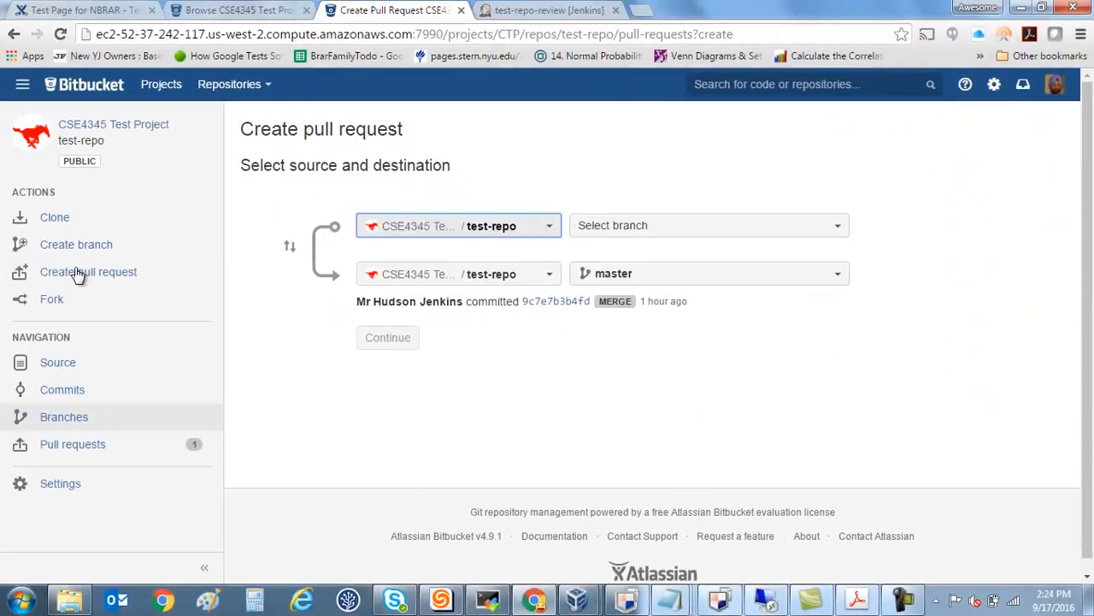
left_click(829, 226)
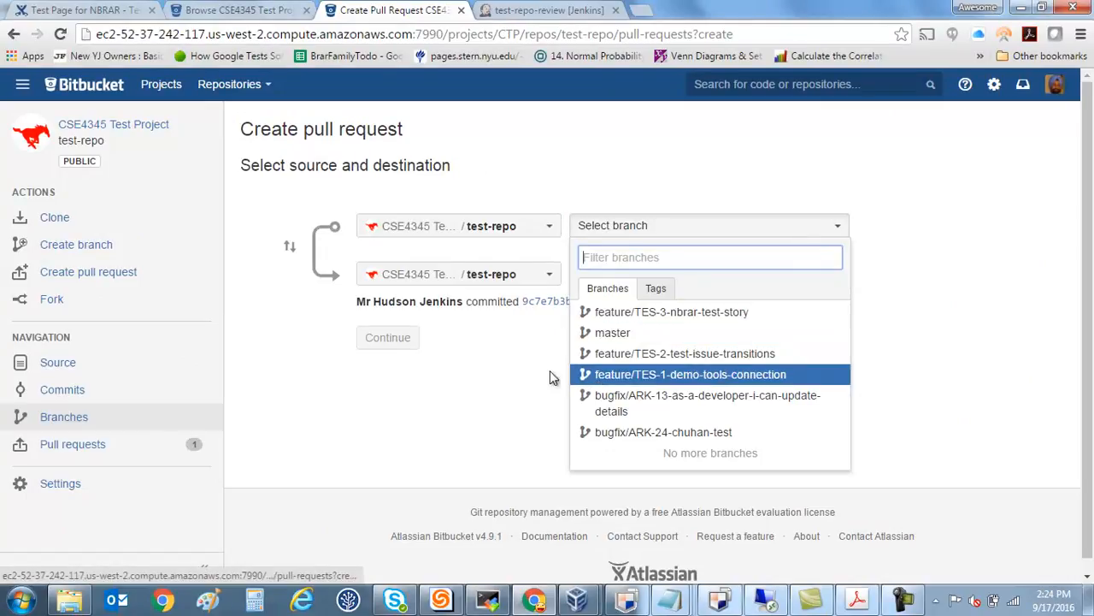
left_click(471, 384)
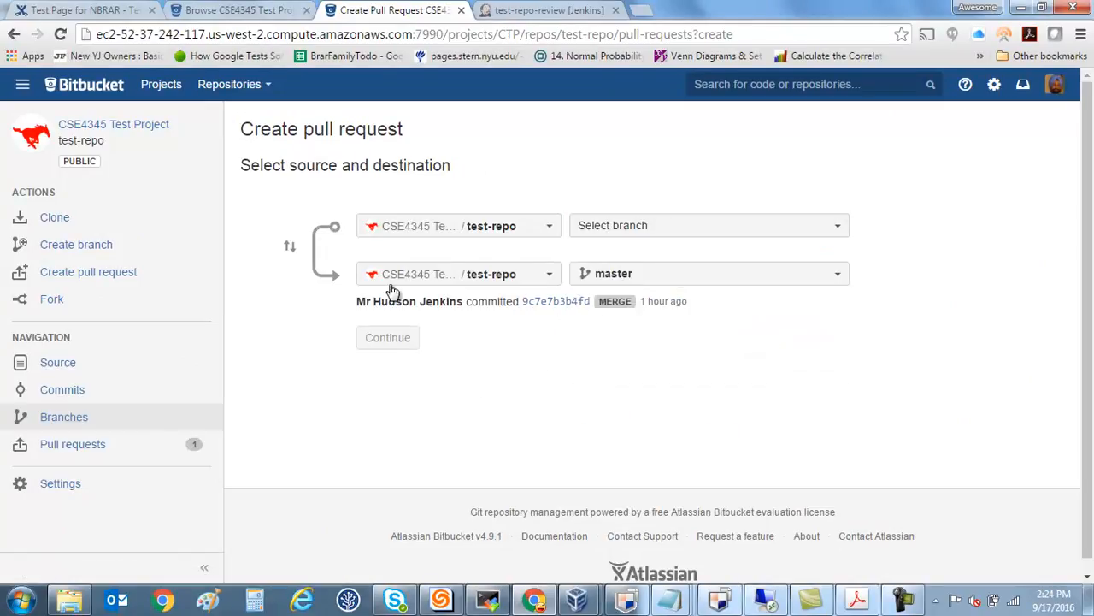
left_click(829, 227)
left_click(707, 314)
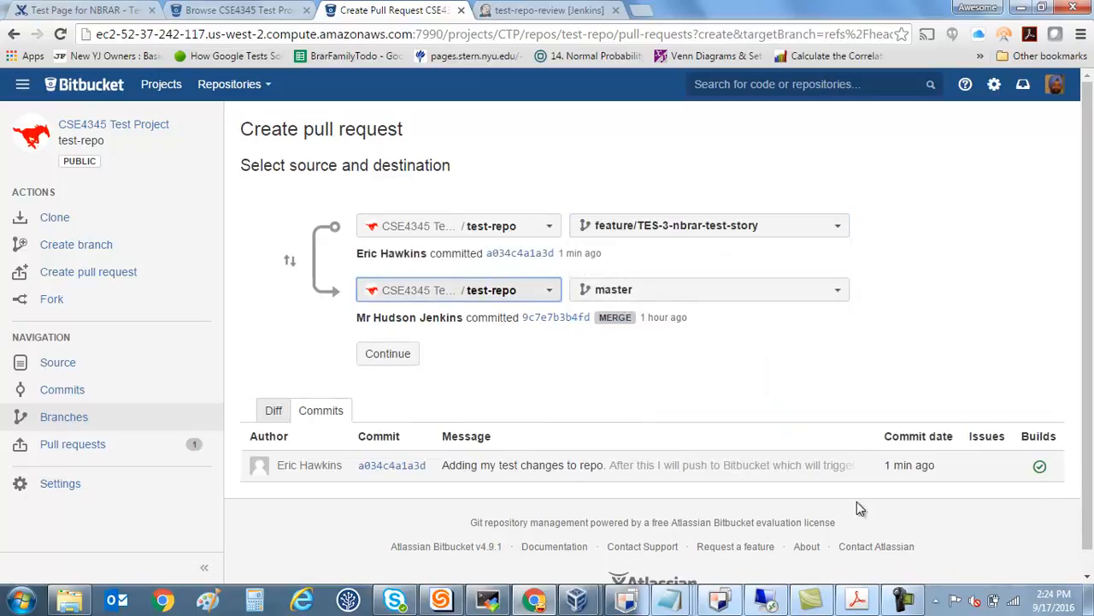
left_click(589, 378)
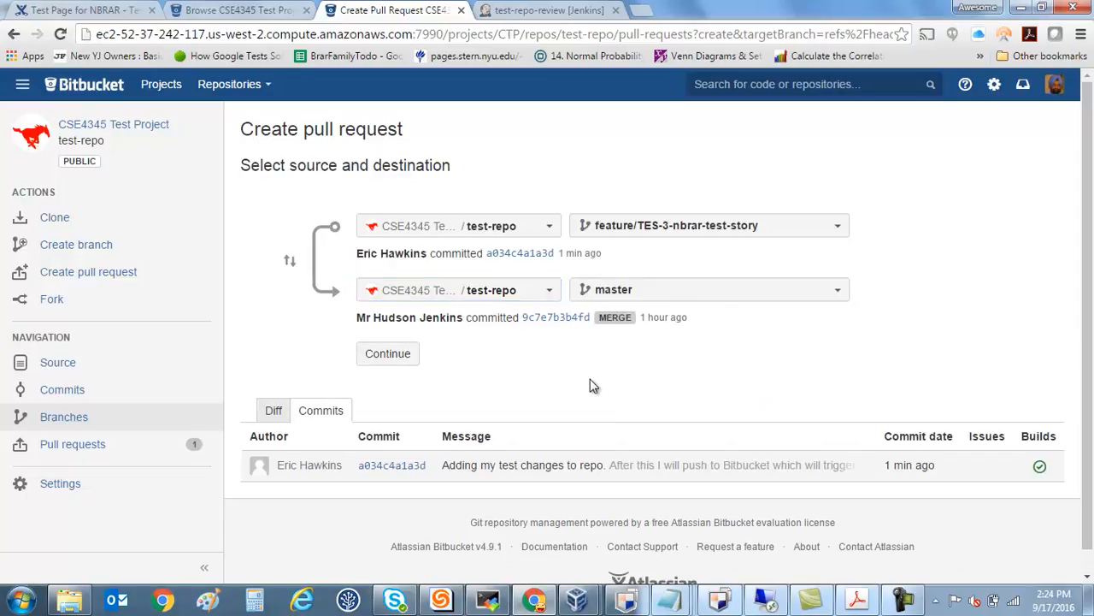
Go back to the TES-3 story in JIRA and check its status.
left_click(213, 9)
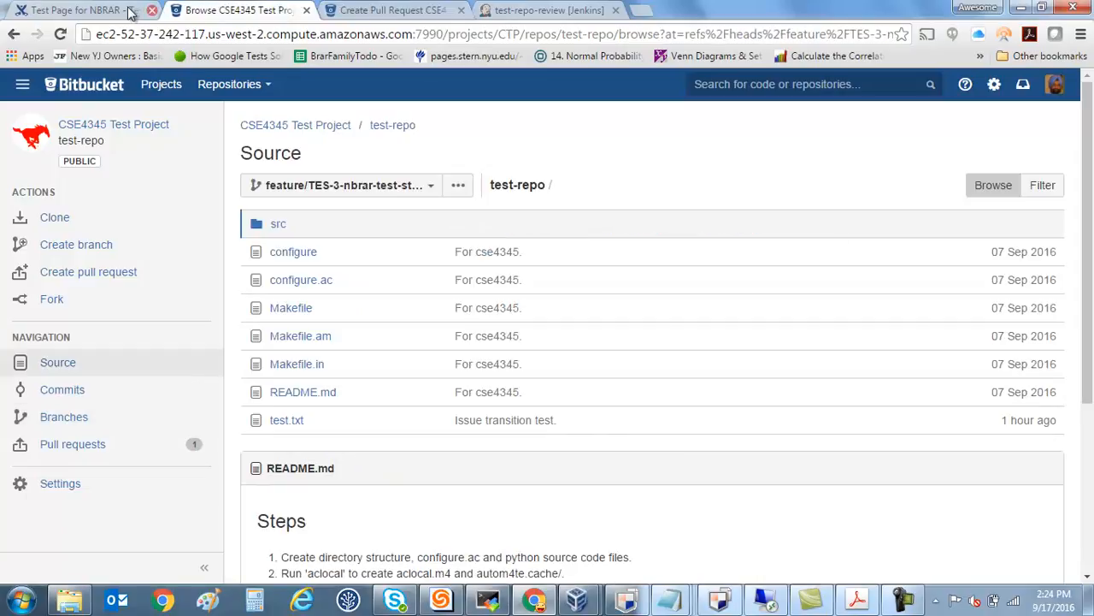
left_click(58, 10)
left_click(291, 10)
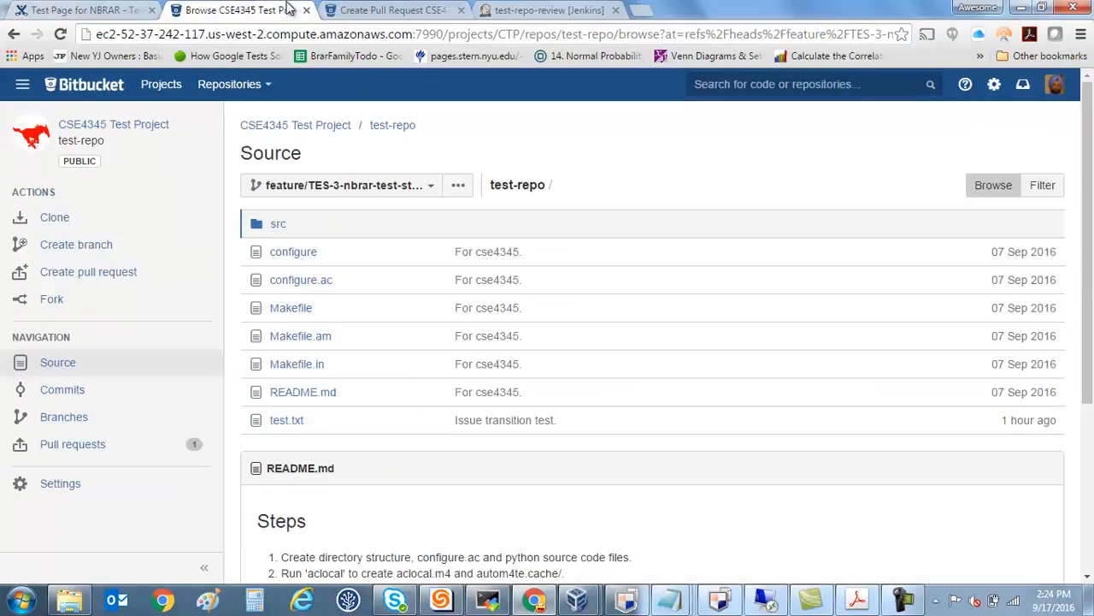
left_click(13, 34)
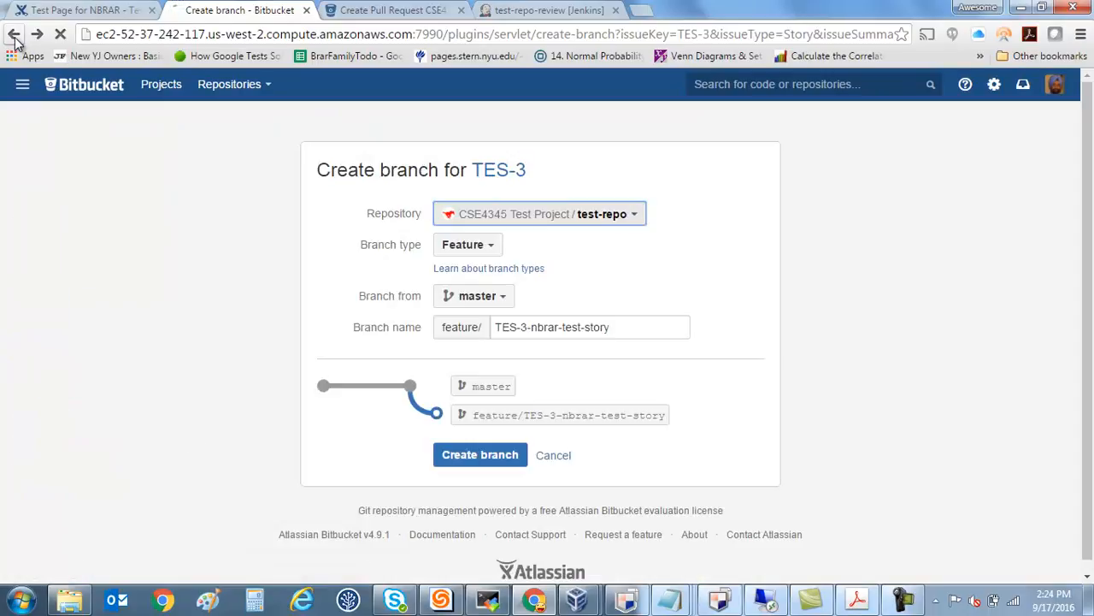
left_click(13, 36)
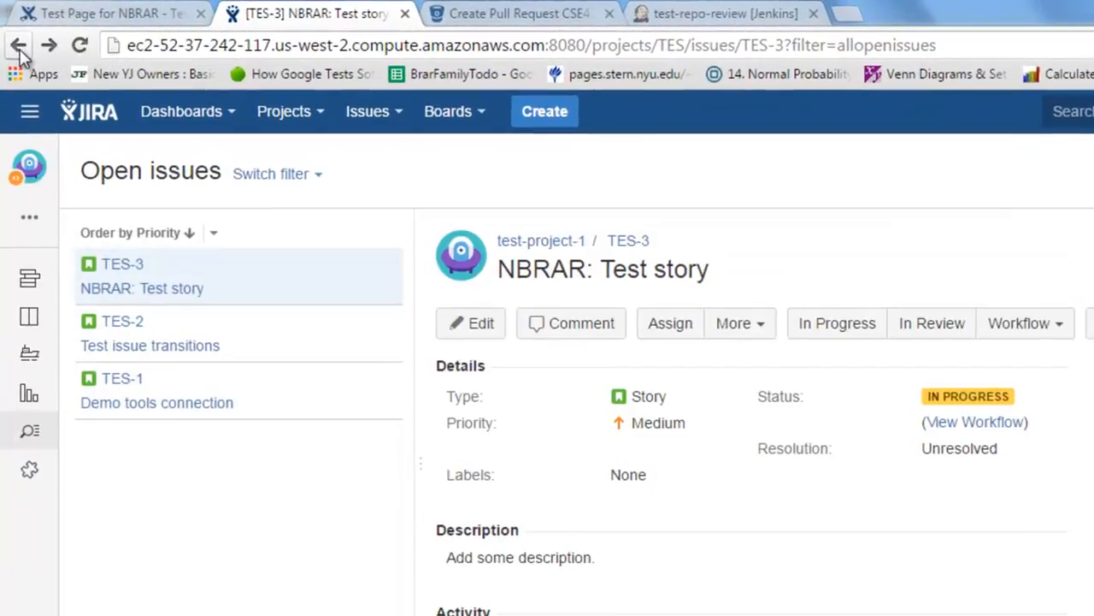
mouse_move(976, 398)
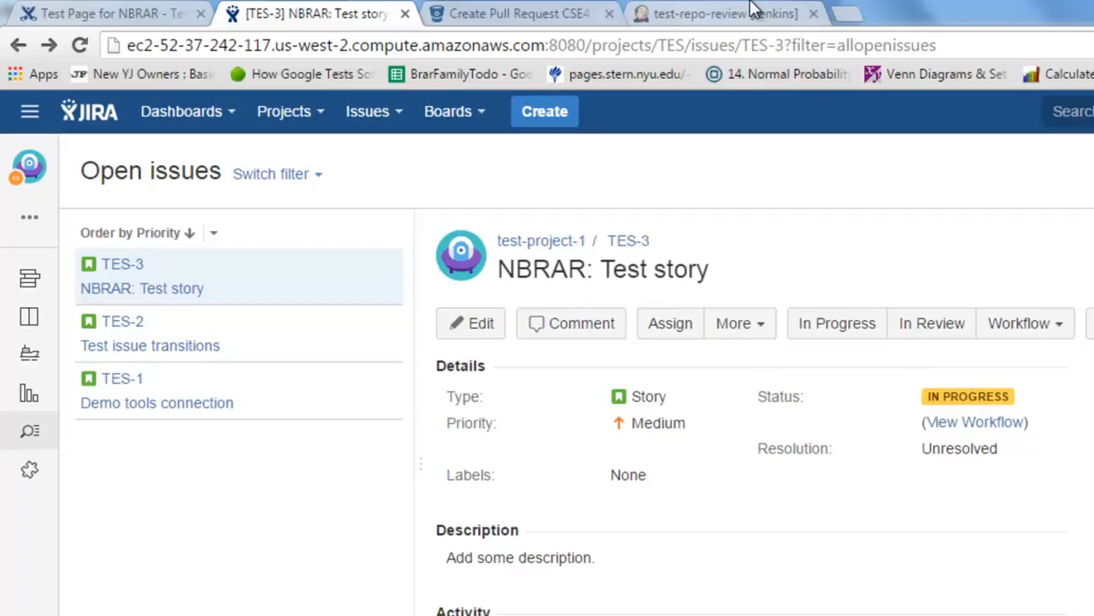
Return to the Bitbucket pull request from the TES-3 feature branch to master and continue to its title and description form.
left_click(712, 10)
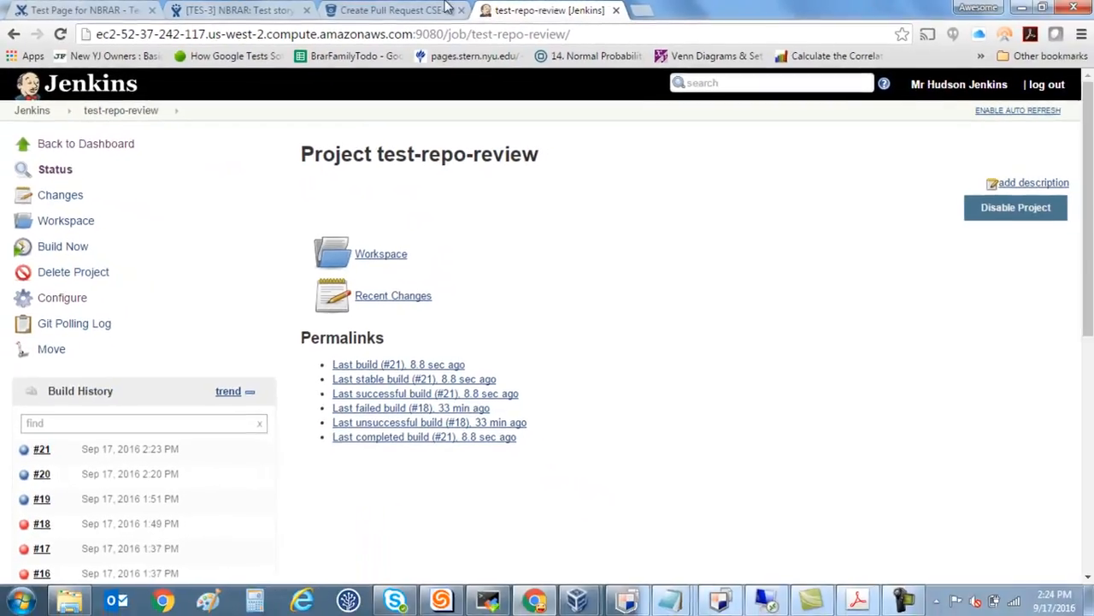
left_click(563, 13)
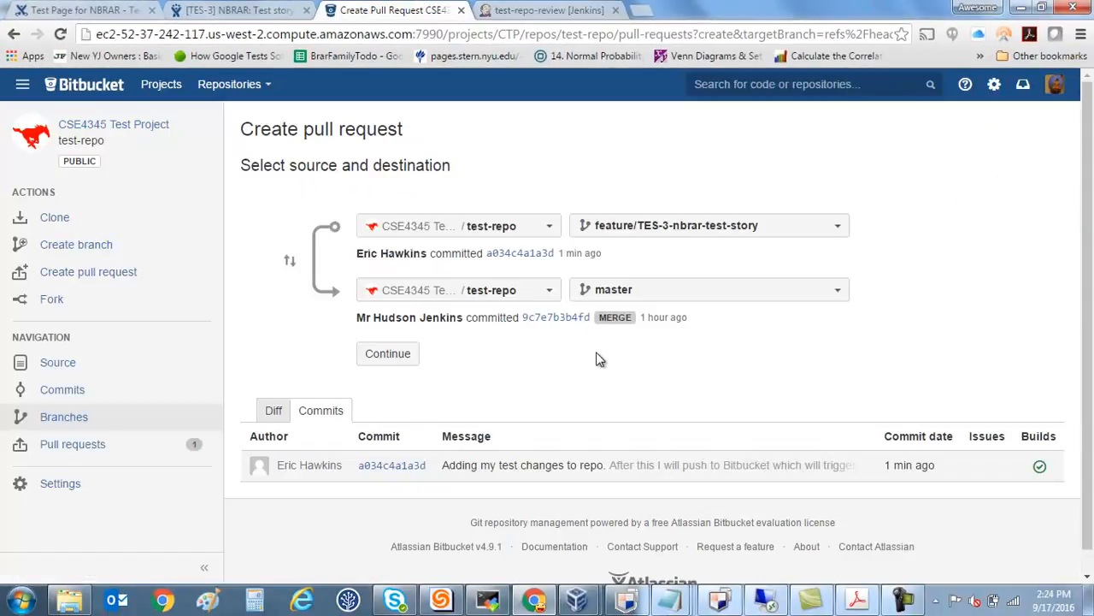
left_click(411, 360)
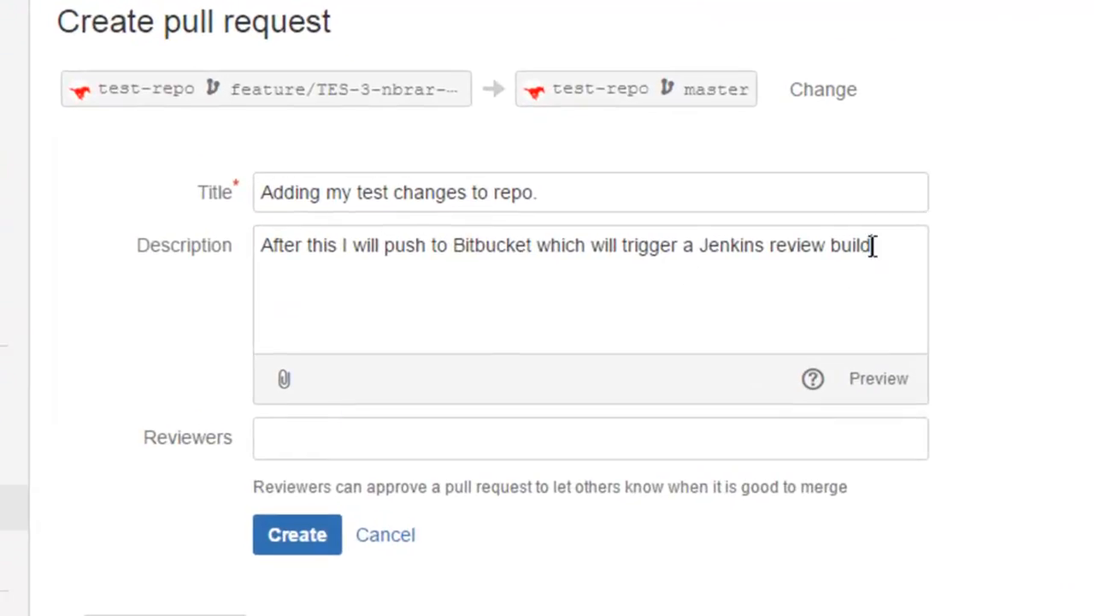
Append 'Now, the JIRA issue linked to this item should move to "In Progress"' to the description and create the pull request, retrying the operation.
type(".")
key("Return")
key("Return")
type("Now, the JIRA issue linkede")
key("BackSpace")
key("BackSpace")
type("to this item should move to \"In Progress\"")
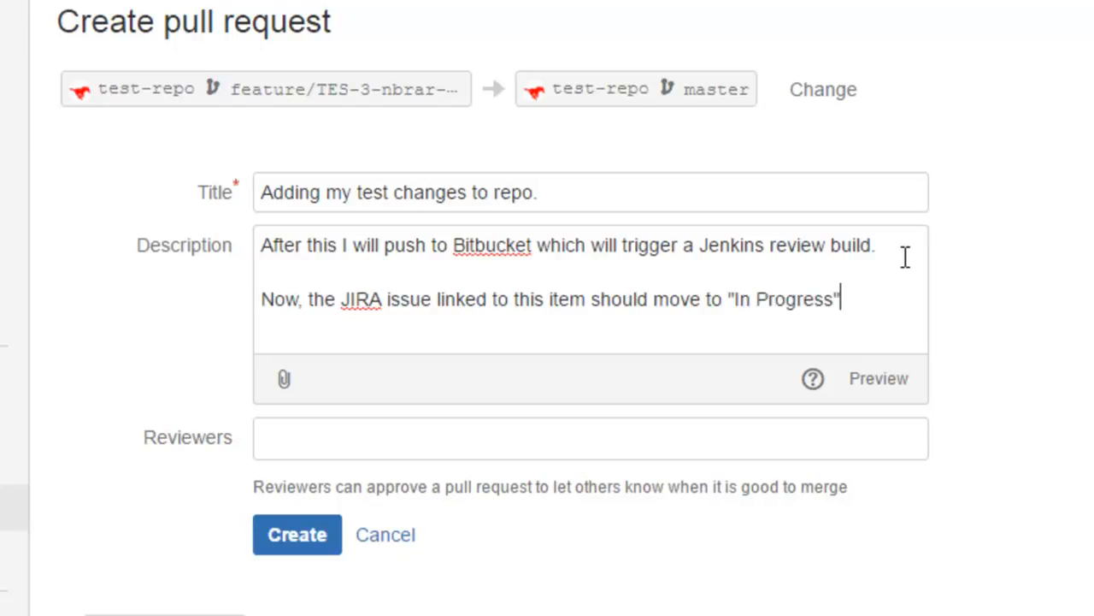
left_click(319, 542)
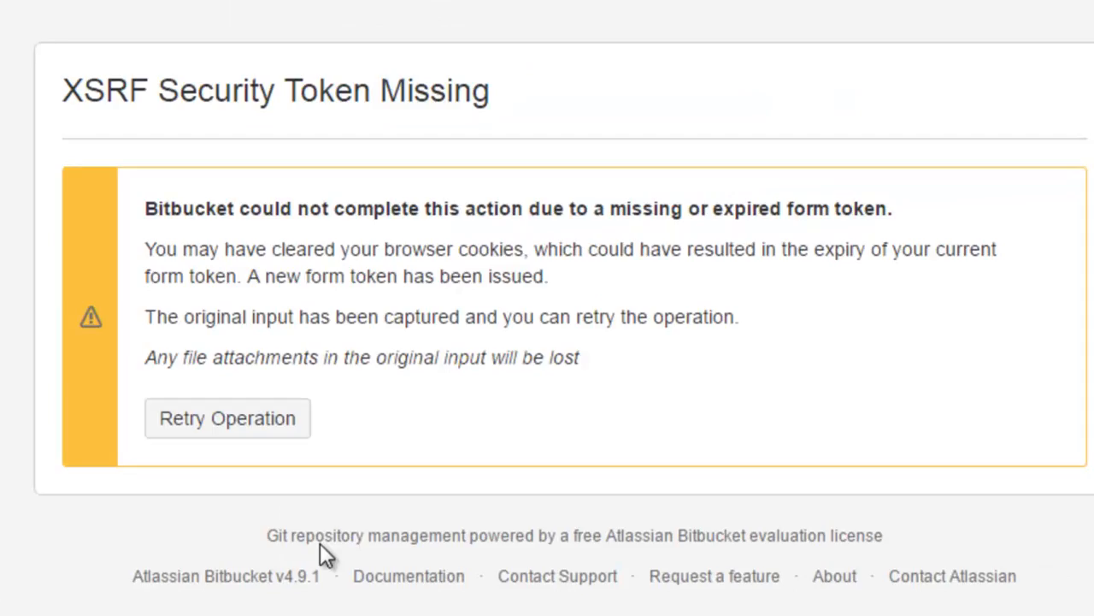
left_click(190, 431)
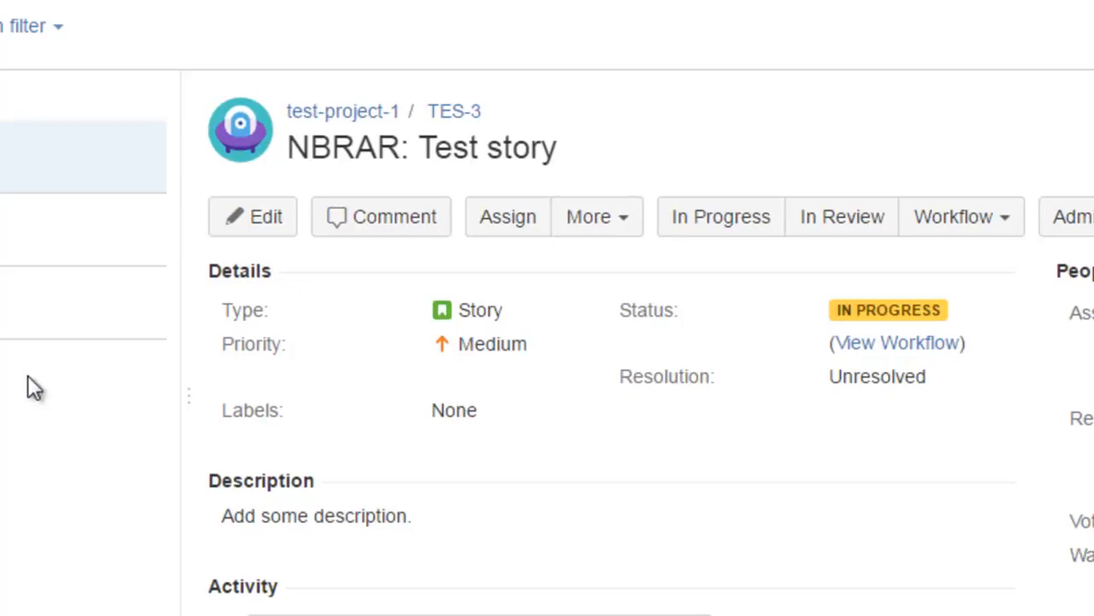
Refresh the TES-3 story in JIRA and check its status.
key("F5")
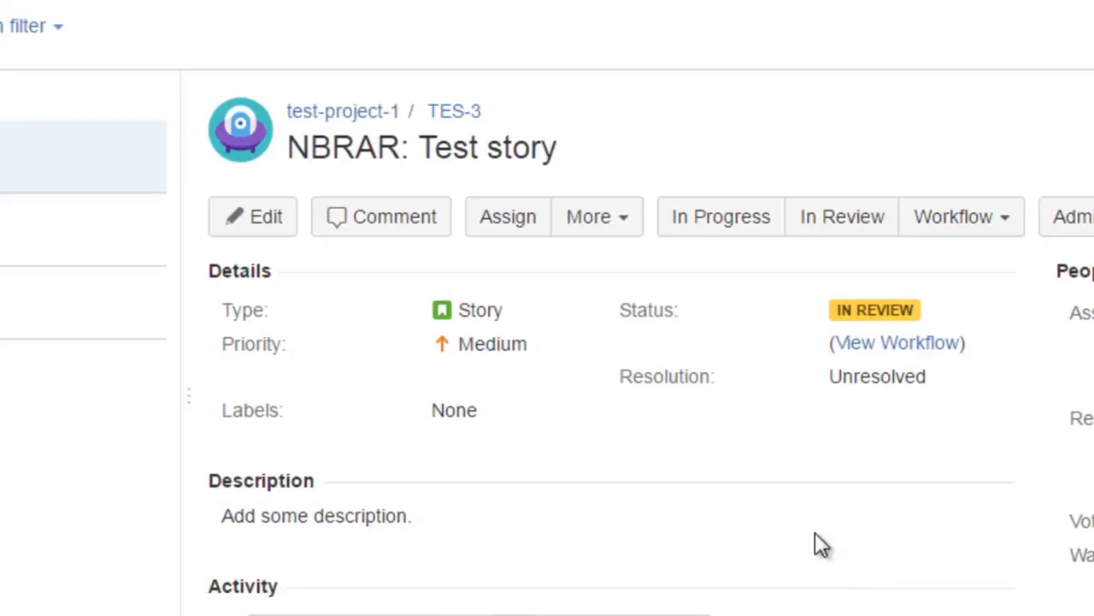
mouse_move(860, 309)
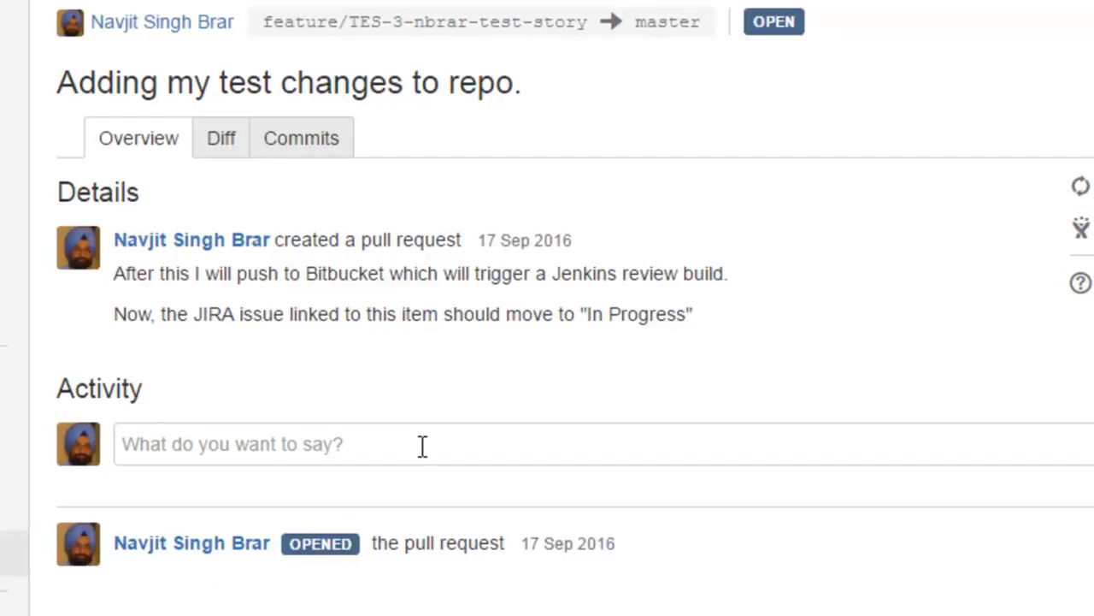
Start a pull request comment reading 'Assuming, I am also the reviewer and the review went well (and we know that the build also went well)'.
left_click(422, 445)
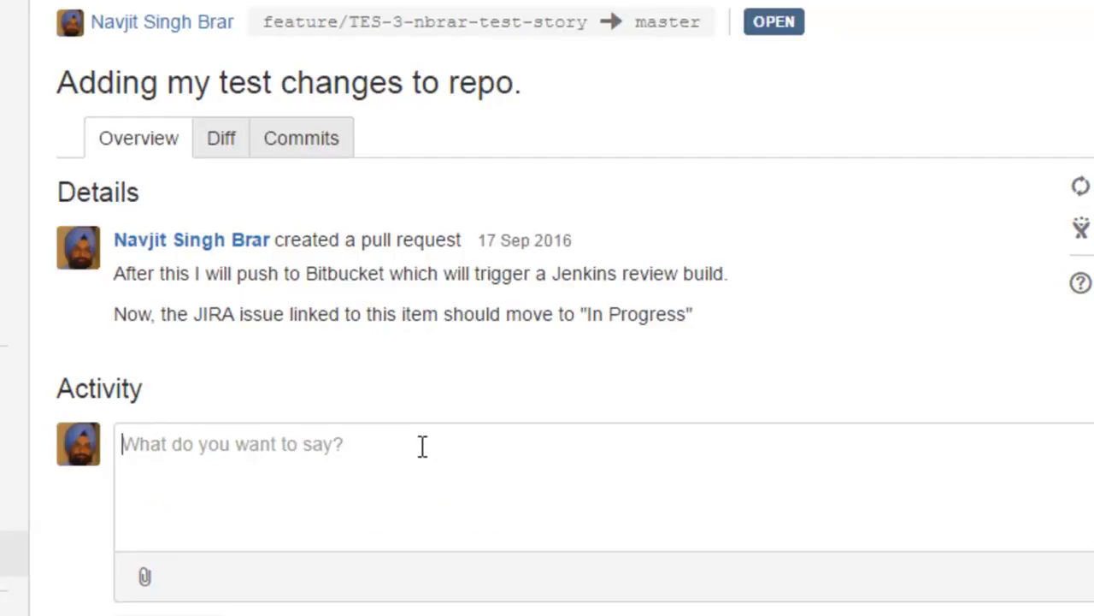
type("Auu")
key("BackSpace")
key("BackSpace")
type("ssuming,")
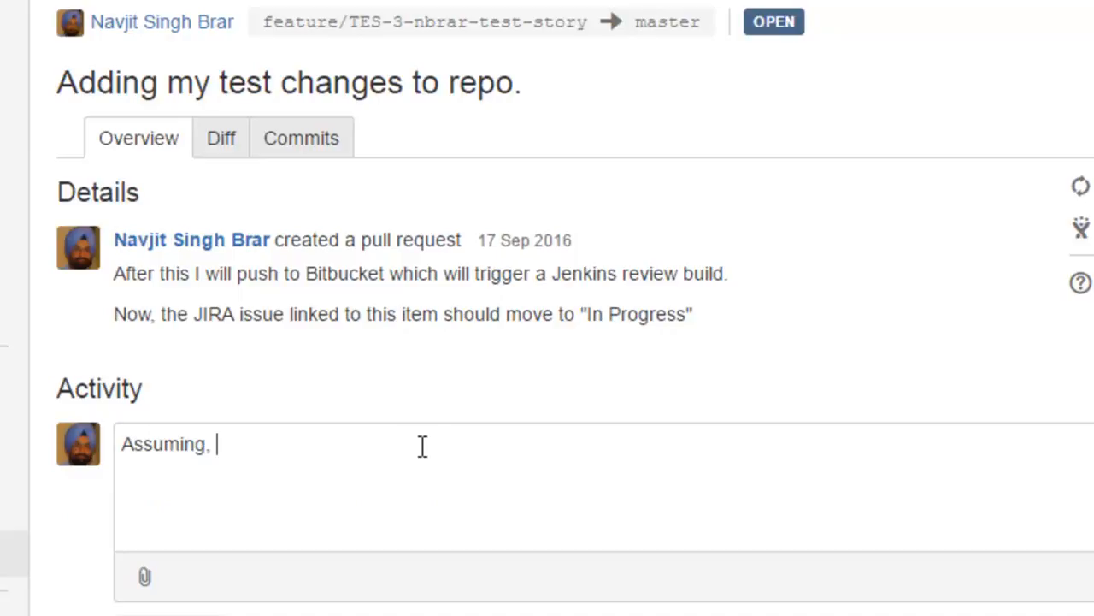
type(" I am also th")
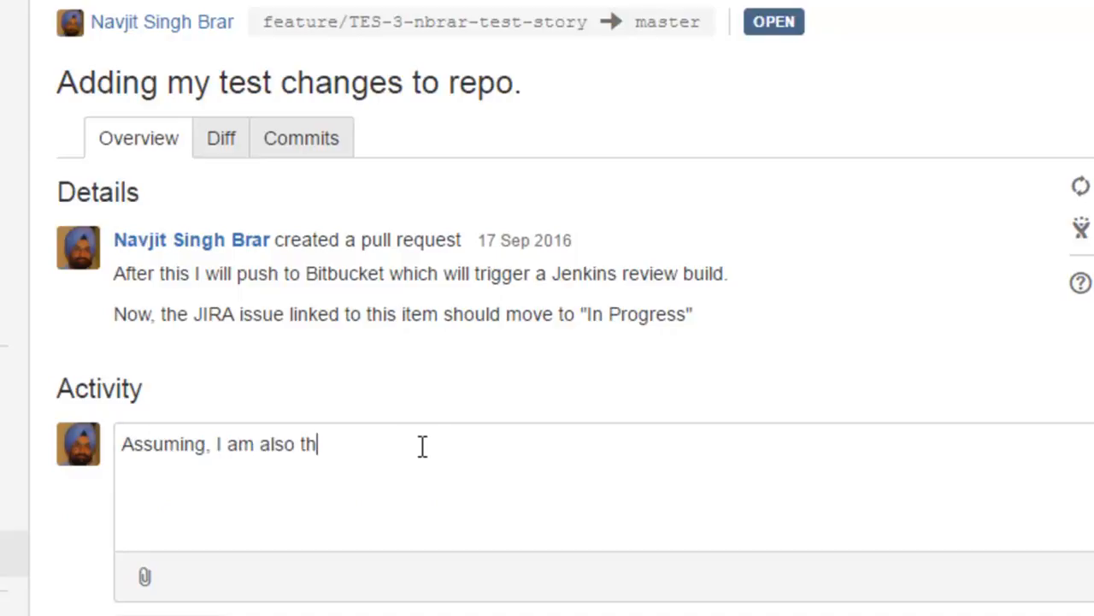
type("e reviewer ")
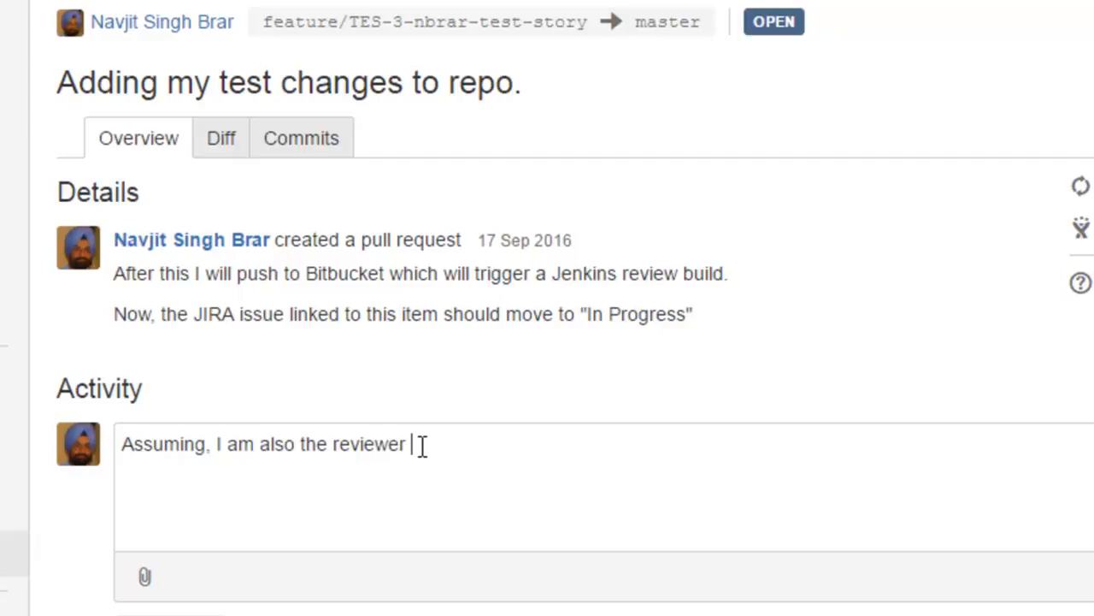
type("and the review went")
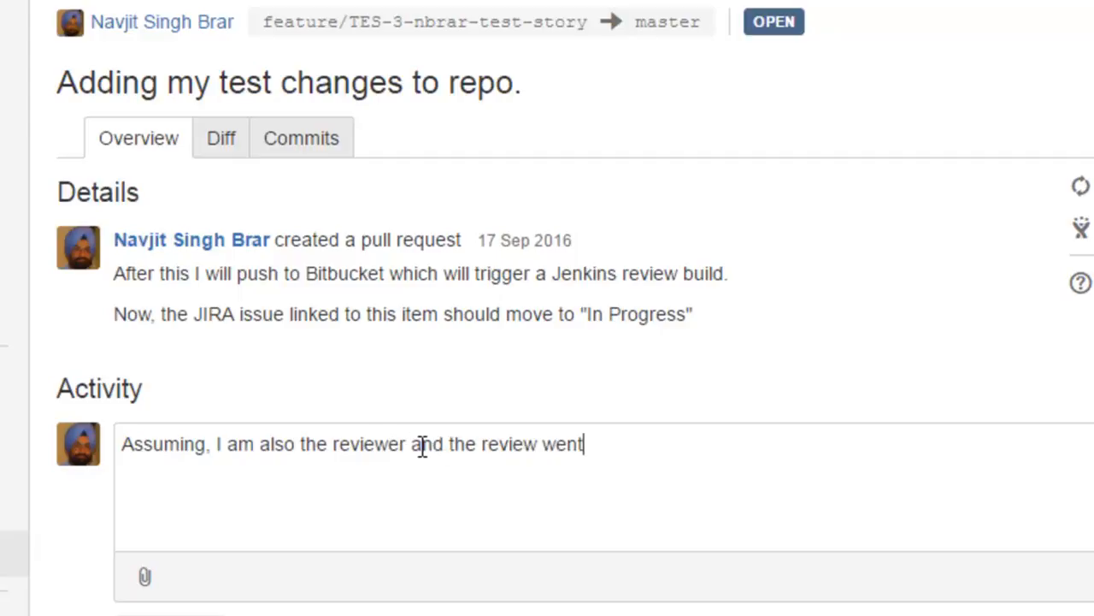
type(" well (and we no")
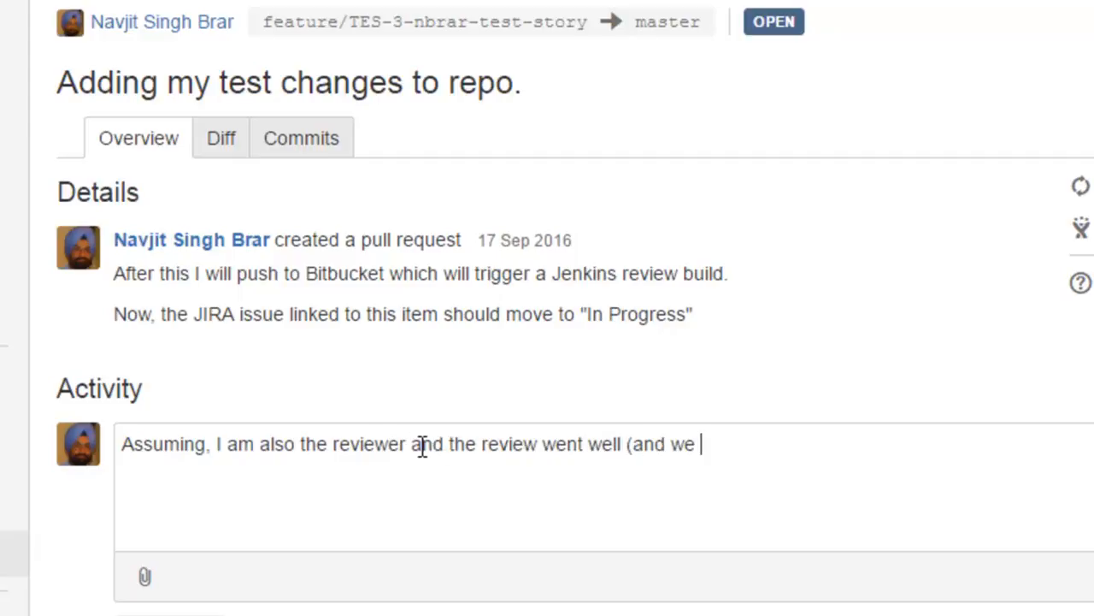
key("BackSpace")
key("BackSpace")
type("know that the bu")
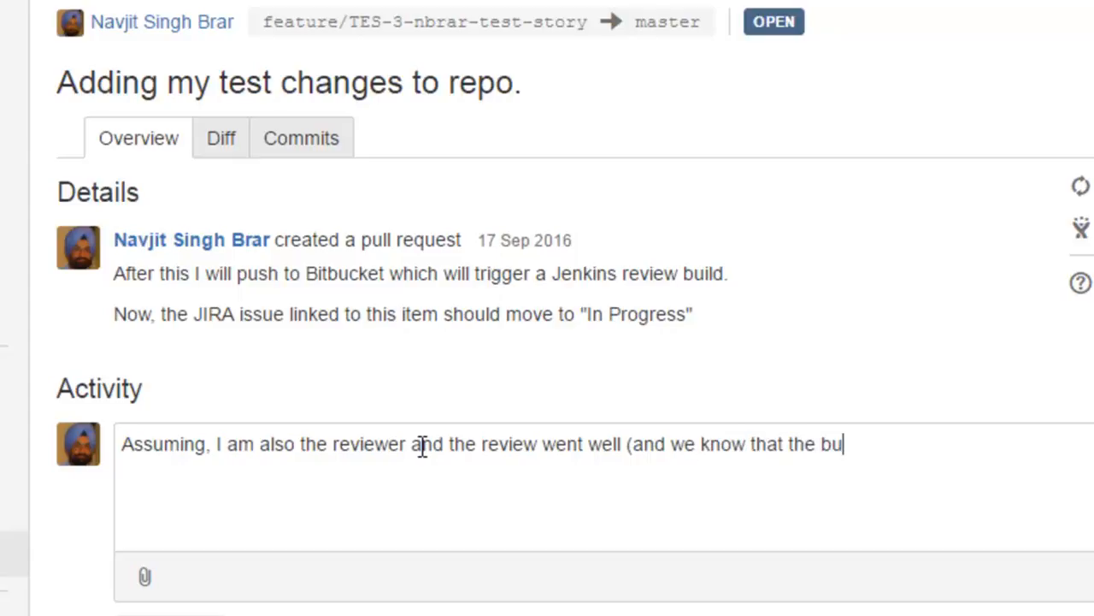
type("ild also")
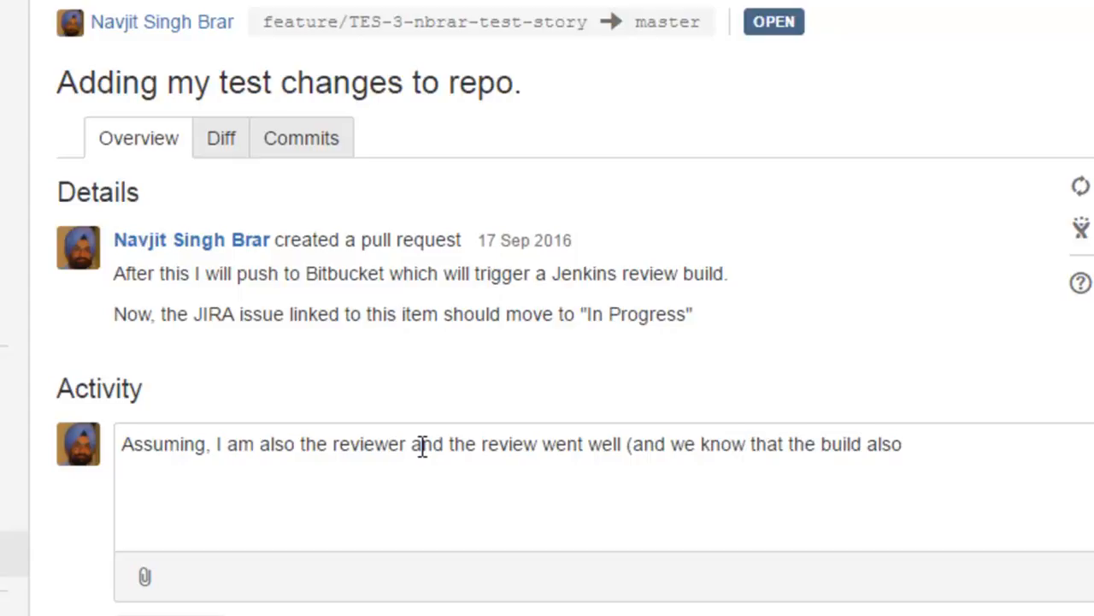
type(" went well)")
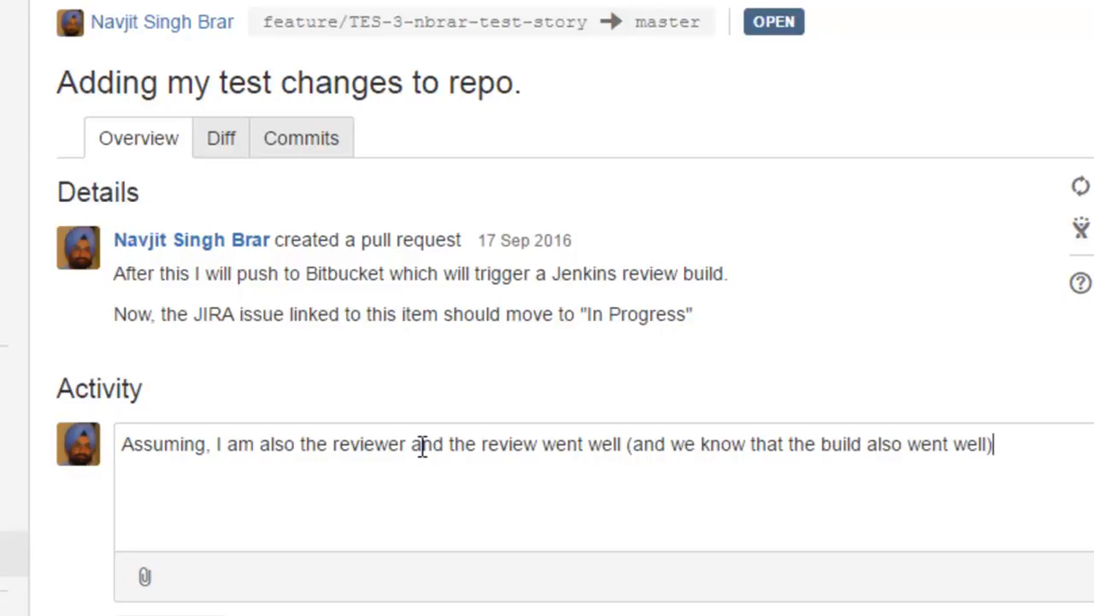
type(" - hence ")
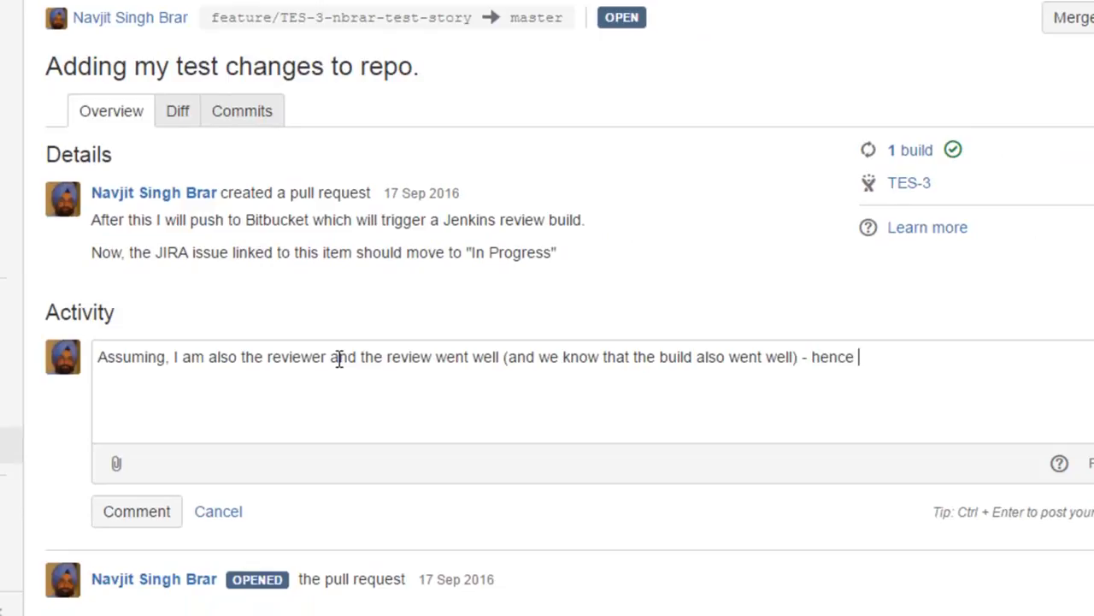
type("I will merge the change.")
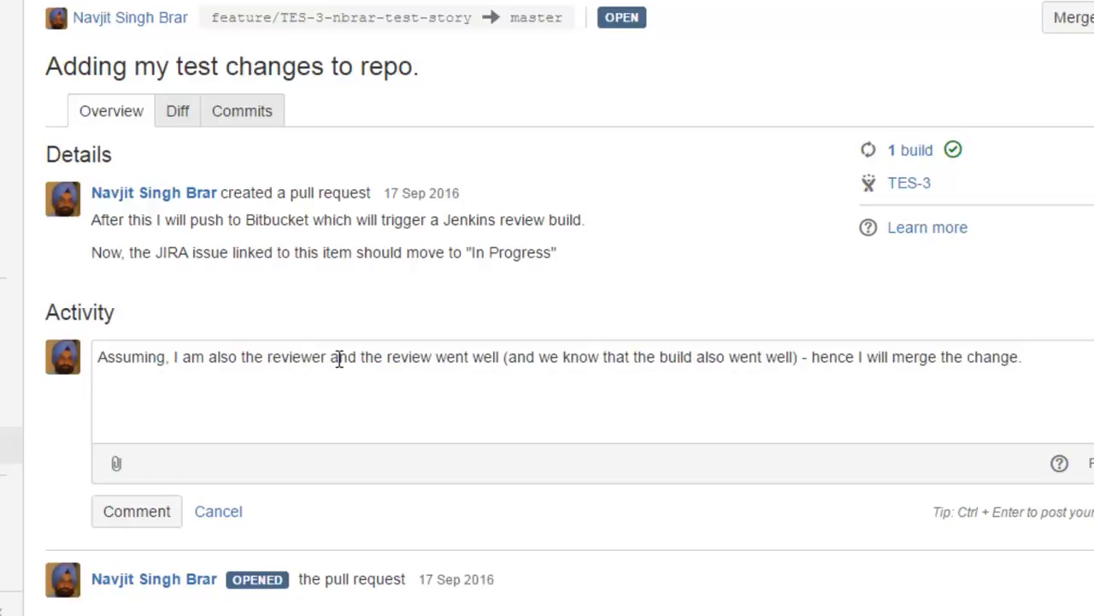
Finish the comment with ' - hence I will merge the change.' and post it on the pull request.
left_click(137, 511)
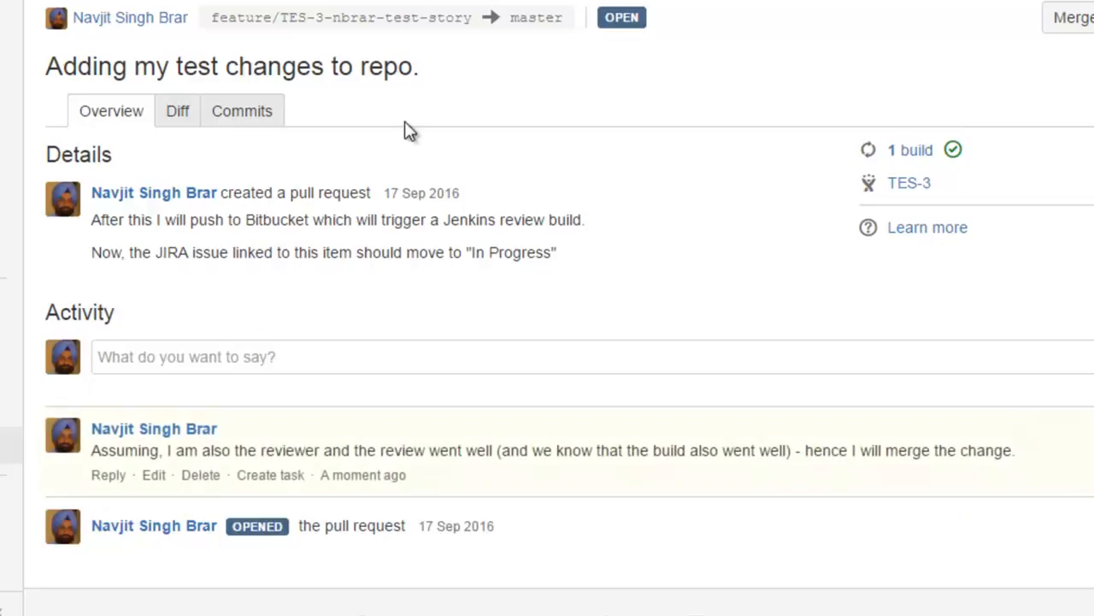
Merge the pull request into master, adding 'This should lead to the JIRA ticket move to DONE state.' to the commit message.
left_click(1079, 18)
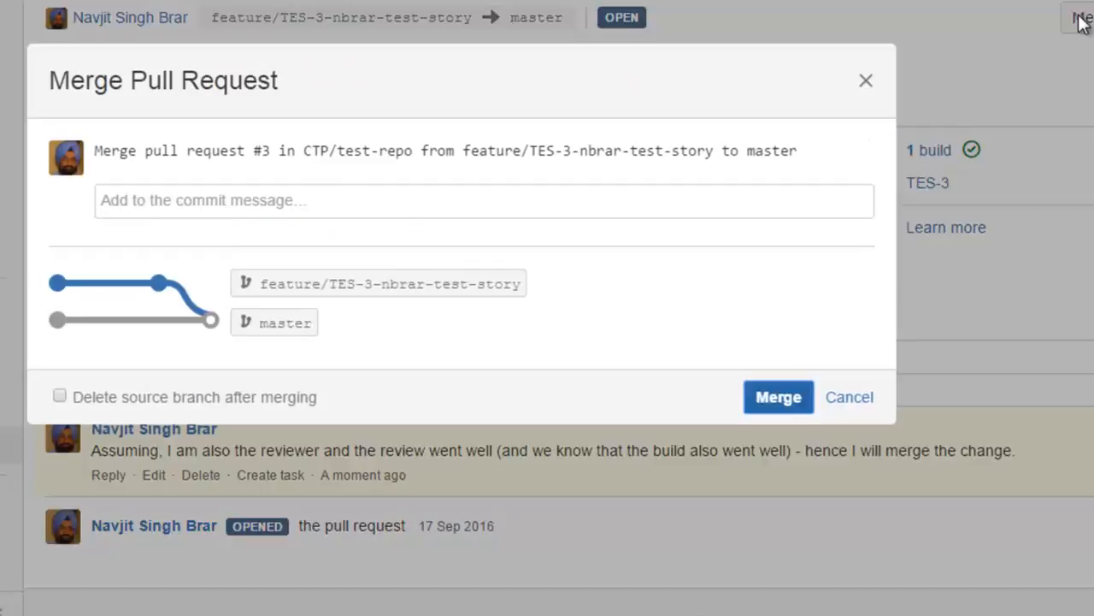
left_click(290, 206)
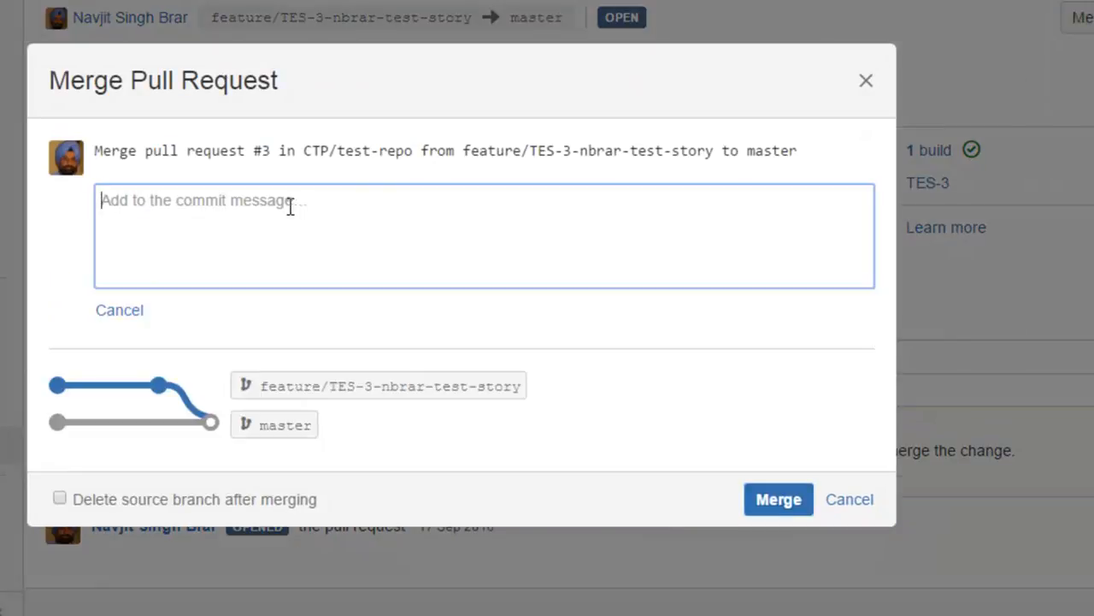
type("This should lead to the JIRA ticket")
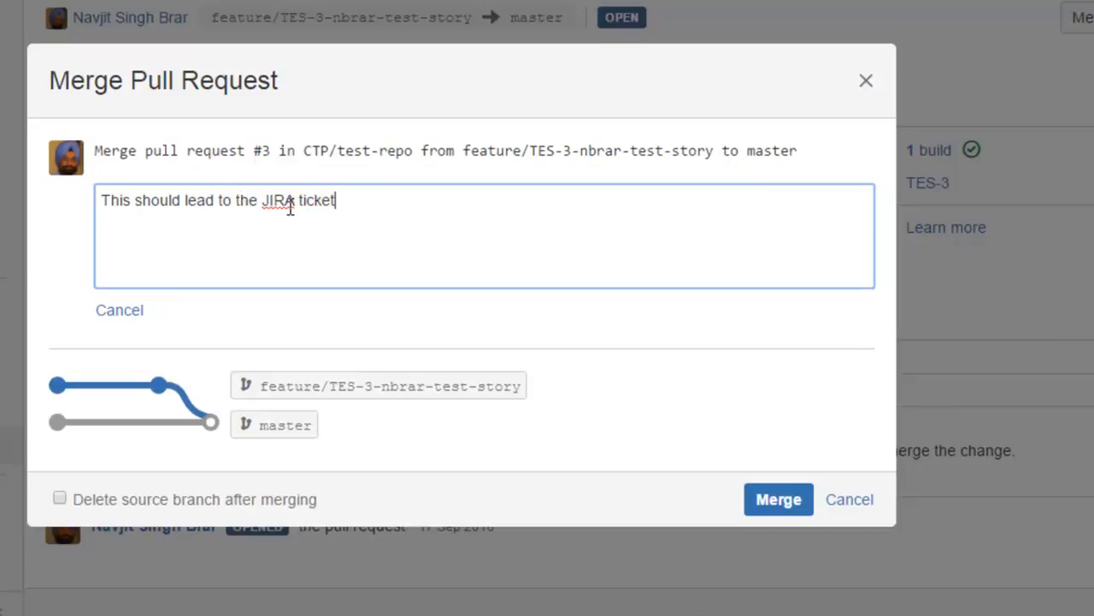
type(" move to DONE")
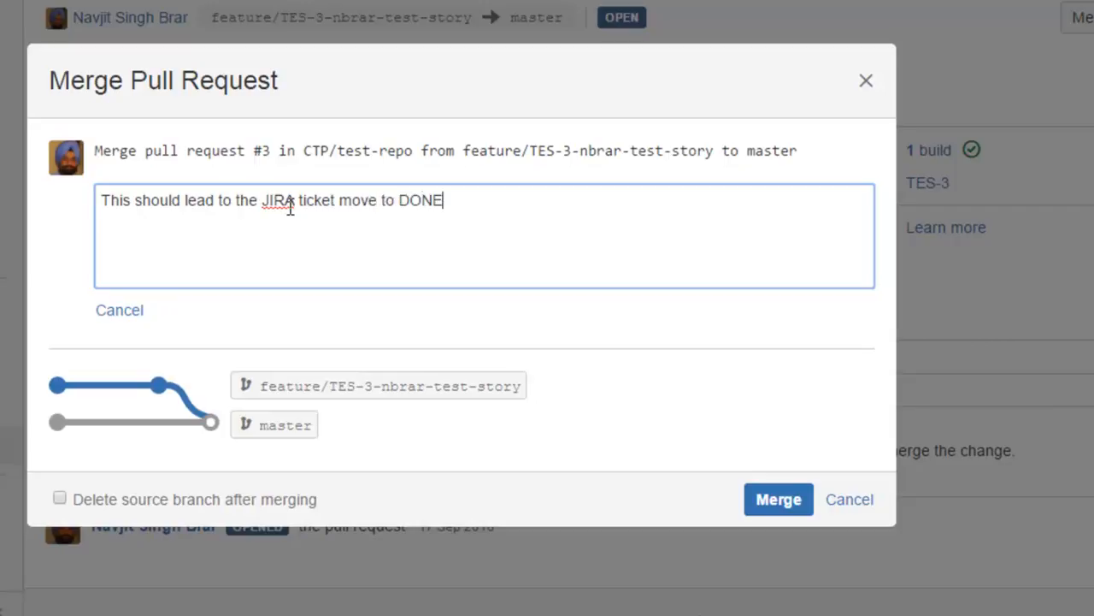
type(" state.")
left_click(773, 511)
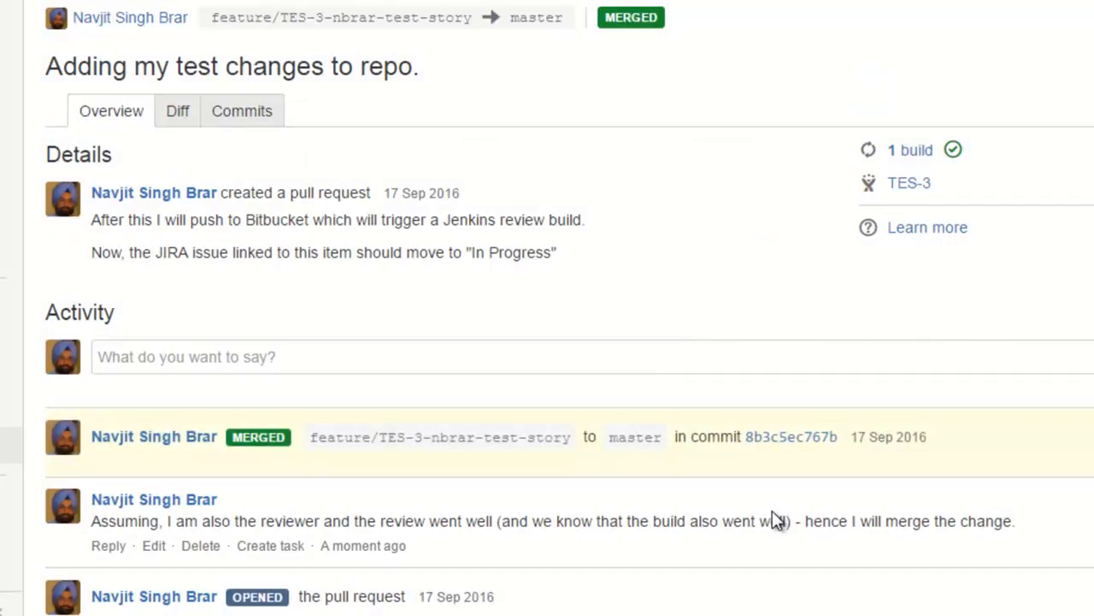
Switch back to the TES-3 story in JIRA and reload it to check its status after the merge.
key("ctrl+Tab")
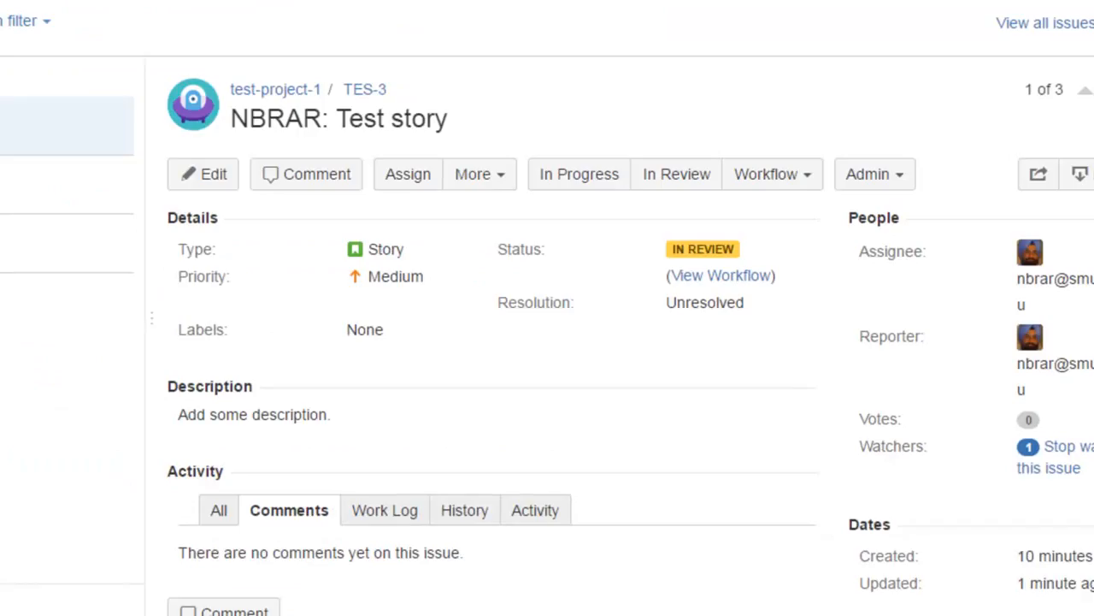
key("F5")
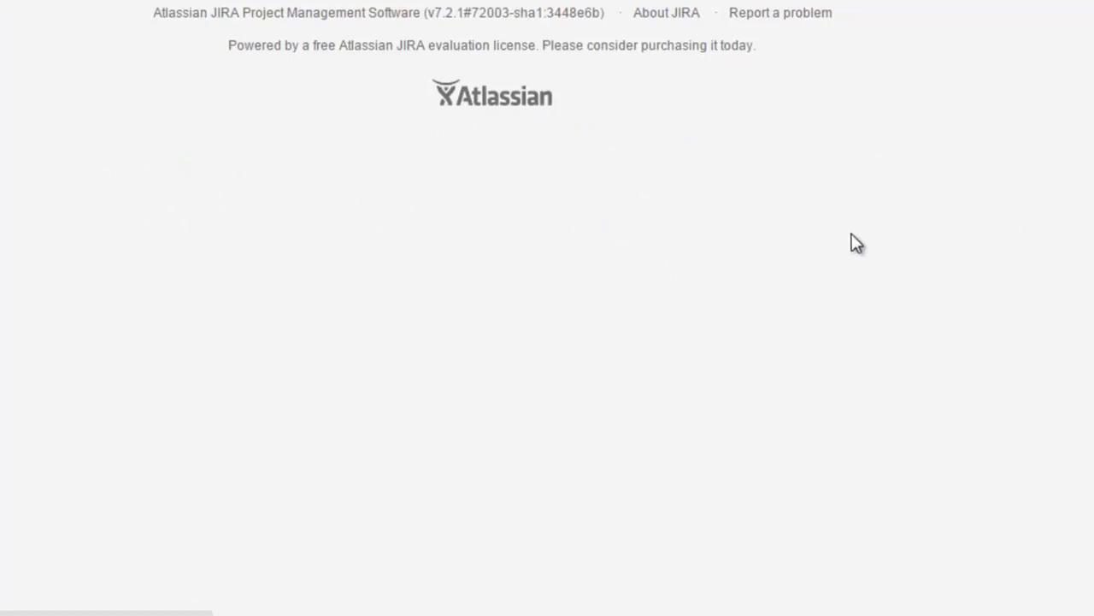